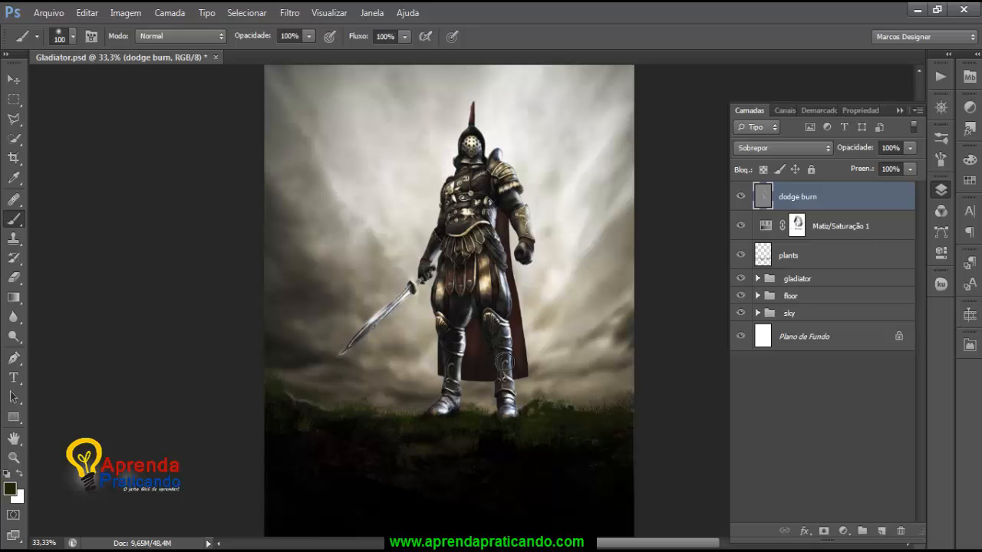
Step: Choose the 736 px flying-birds brush tip for the Brush tool
right_click(504, 363)
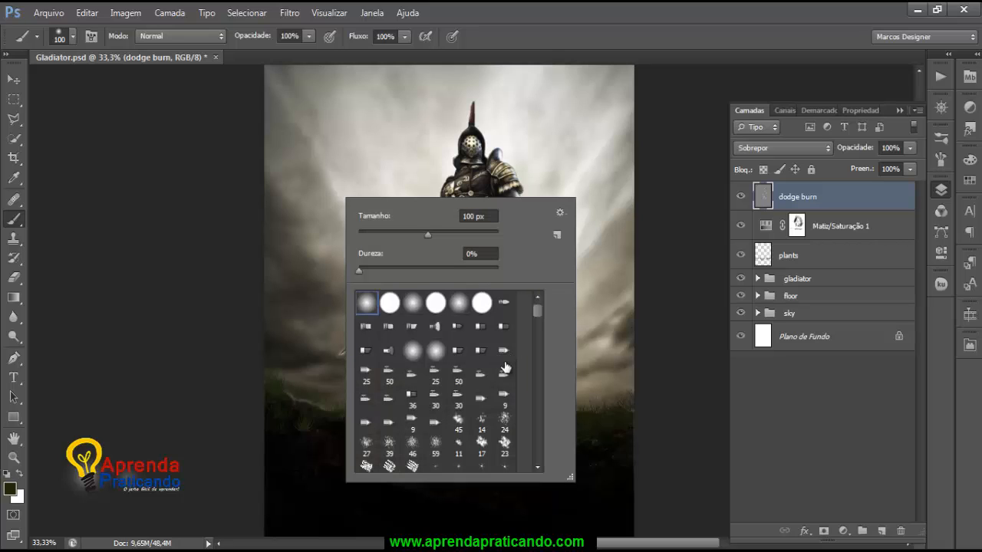
scroll(506, 367, down, 5)
scroll(506, 369, down, 5)
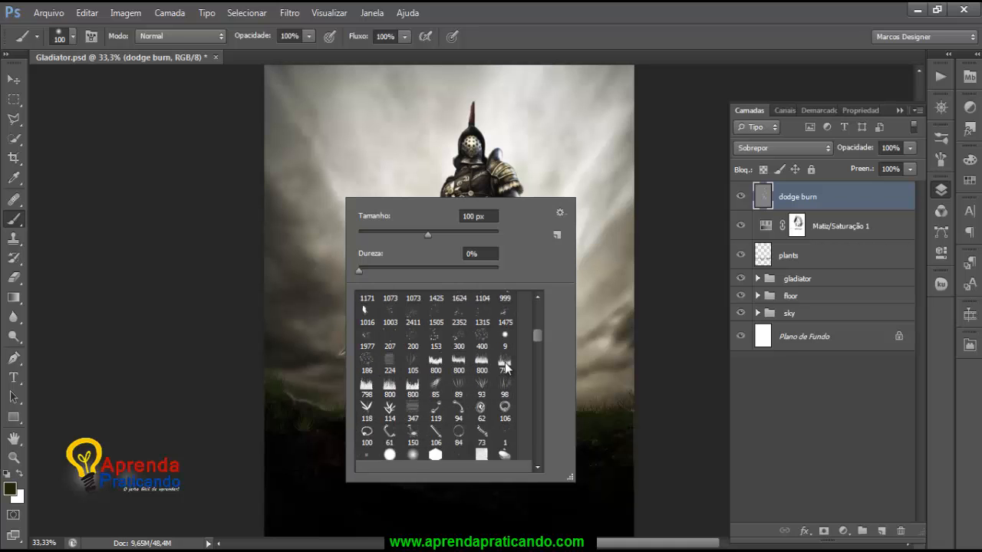
scroll(506, 369, down, 8)
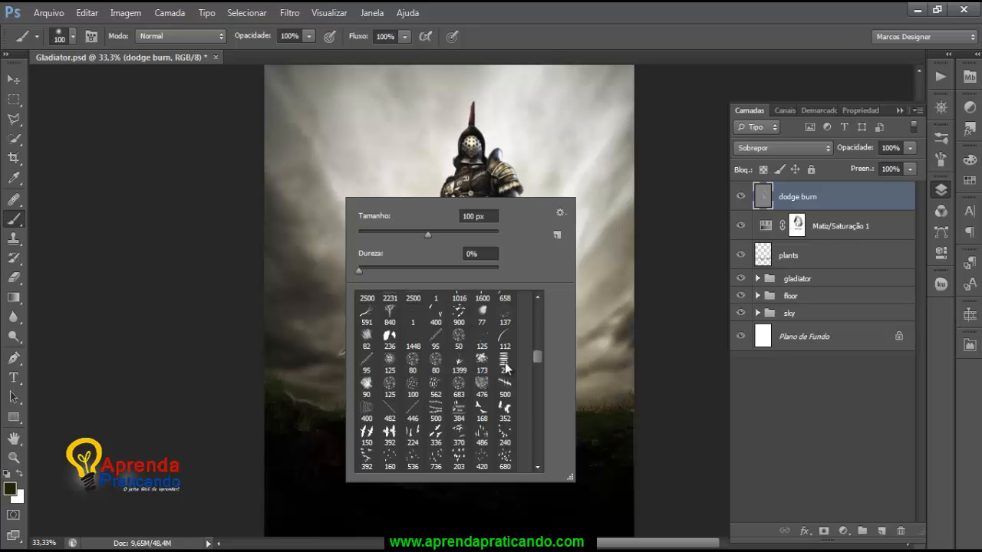
scroll(506, 369, down, 3)
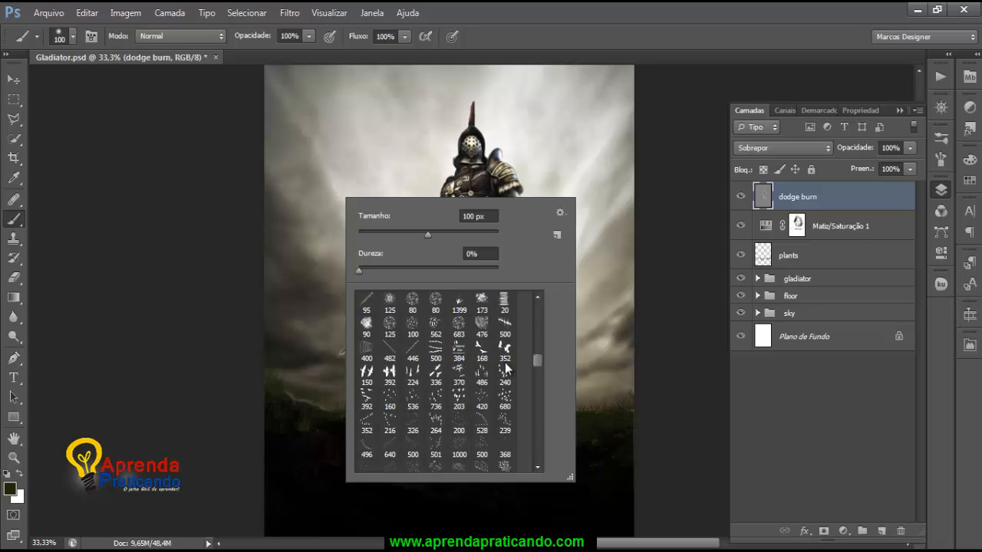
click(435, 396)
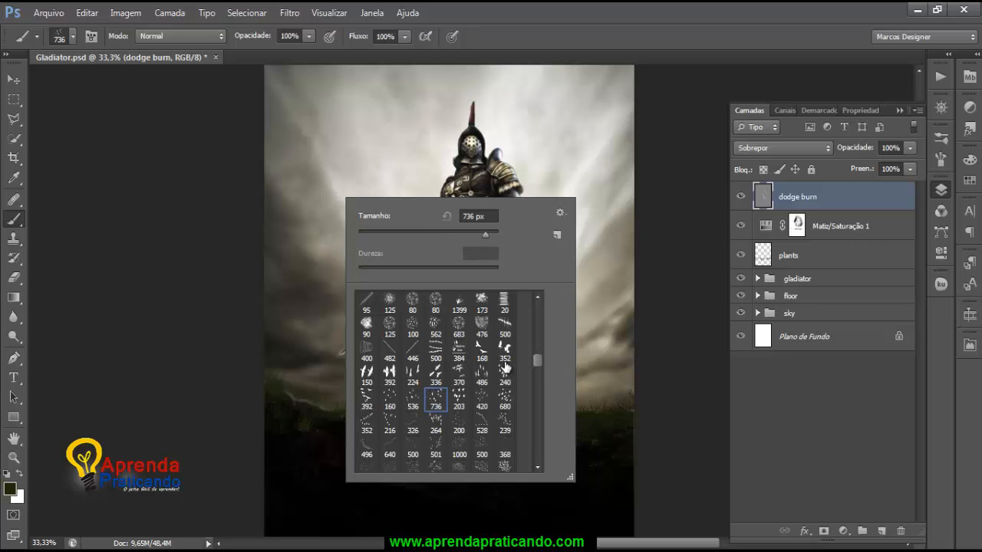
key(Return)
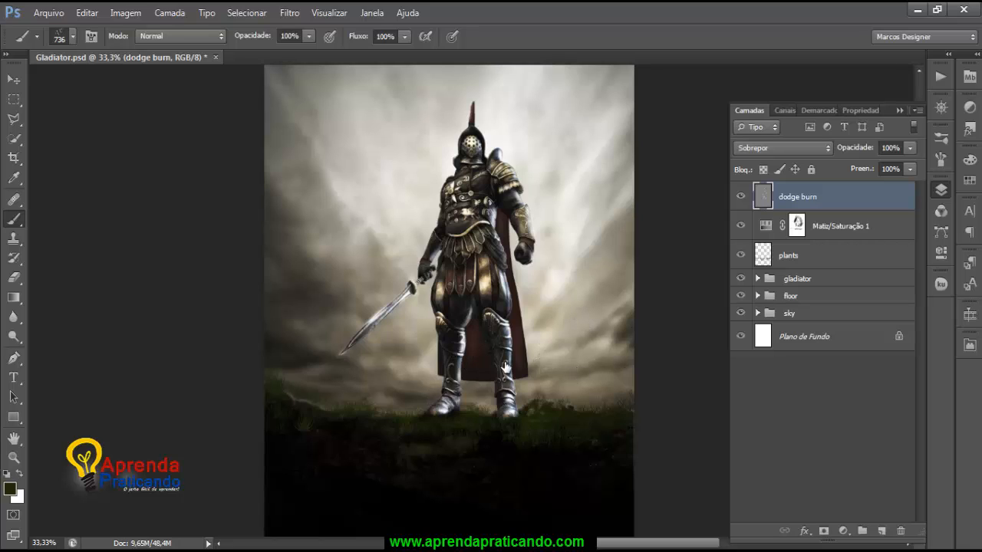
Step: Create a new layer above the Matiz/Saturação 1 adjustment and name it birds-1
key(alt+bracketleft)
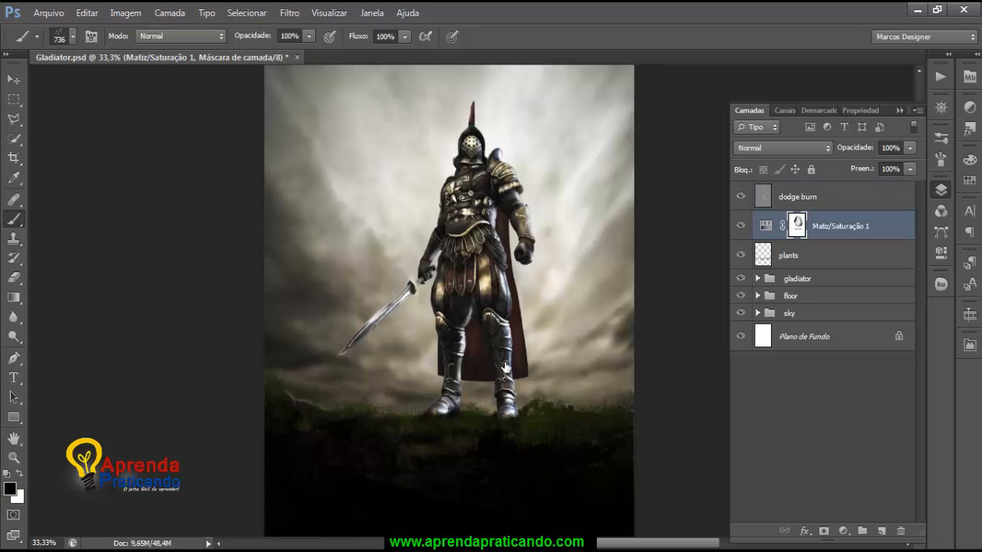
alt+click(504, 368)
key(ctrl+shift+alt+n)
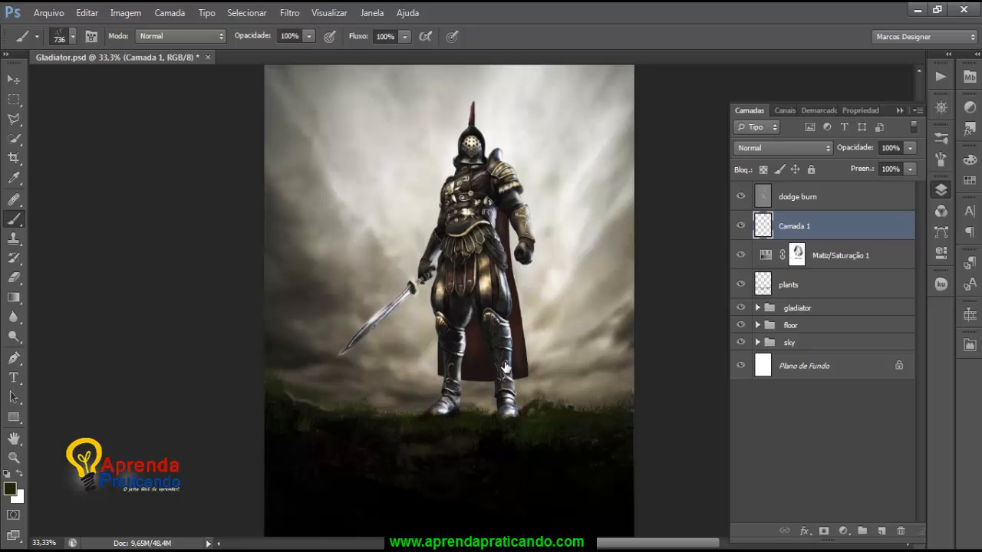
double_click(794, 225)
text(b)
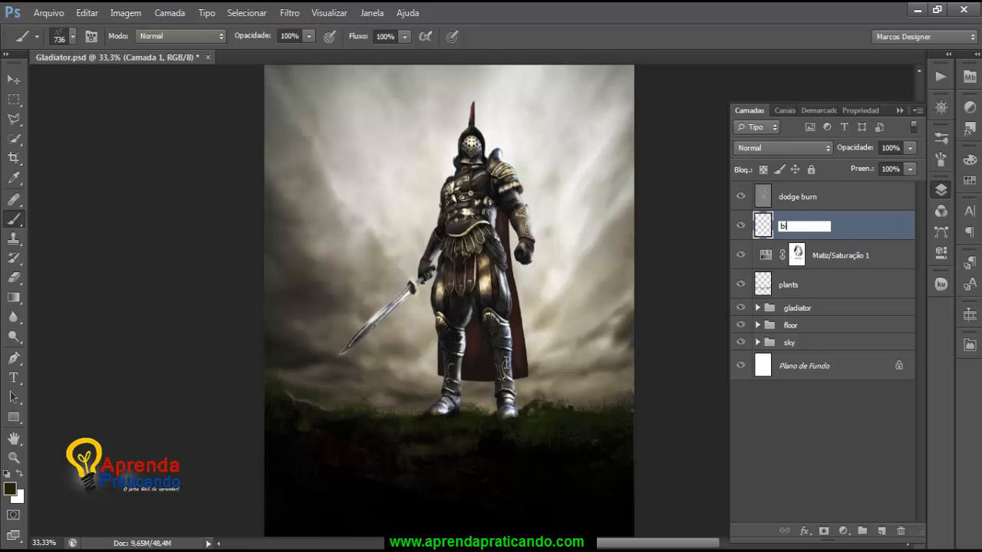
text(irds-1)
key(Return)
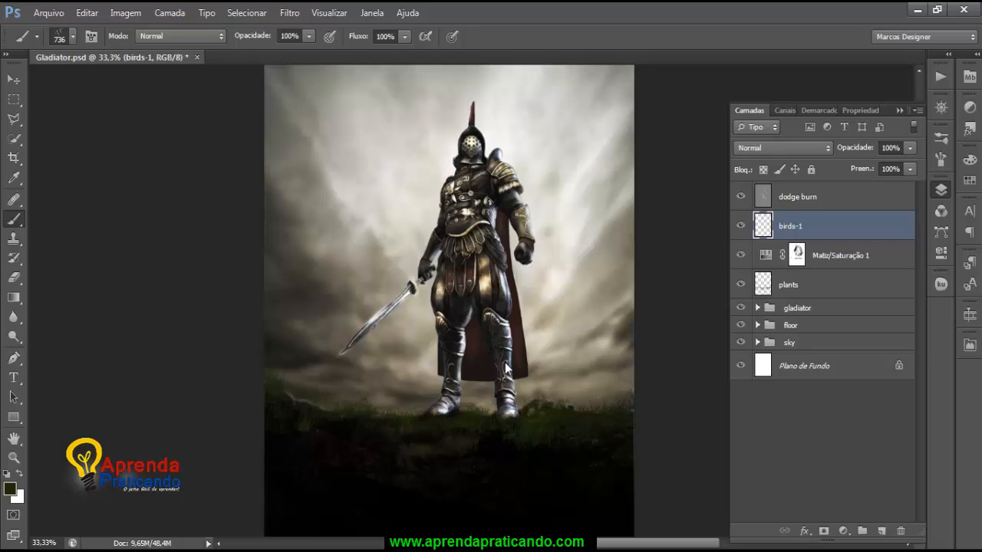
Step: Stamp a black flock on birds-1 in the sky above the sword, using the bird brush at 277 px
click(73, 37)
mouse_move(149, 84)
mouse_down()
mouse_move(101, 85)
mouse_move(132, 85)
mouse_up()
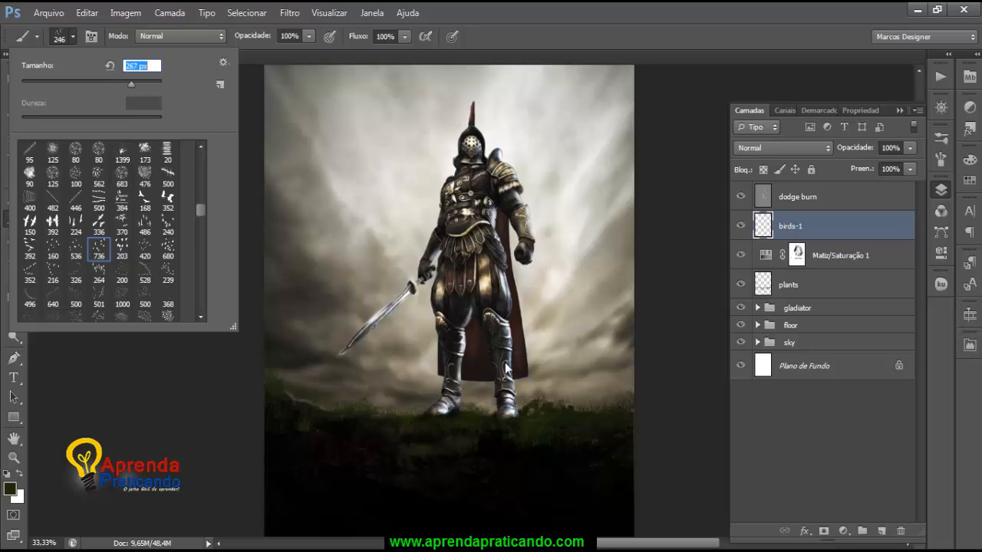
key(Return)
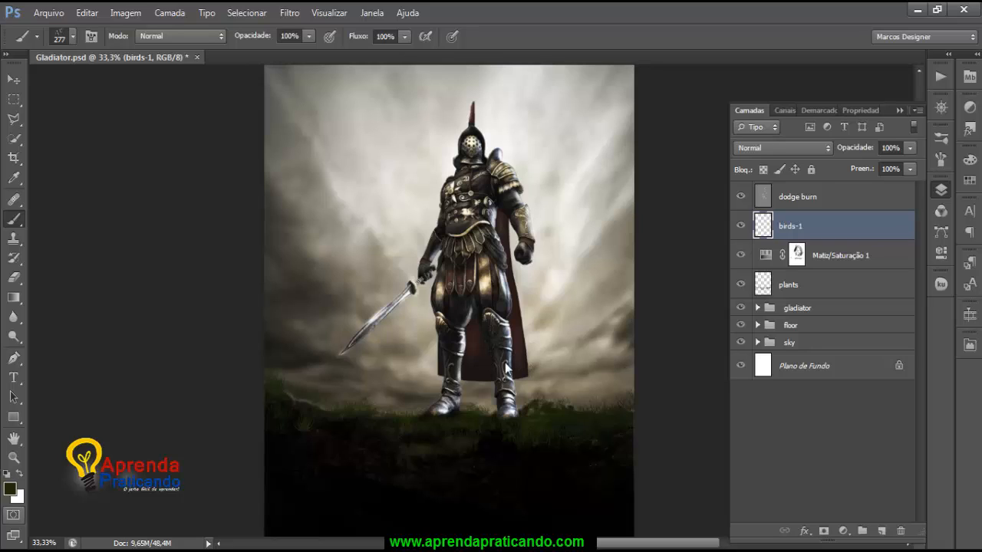
key(d)
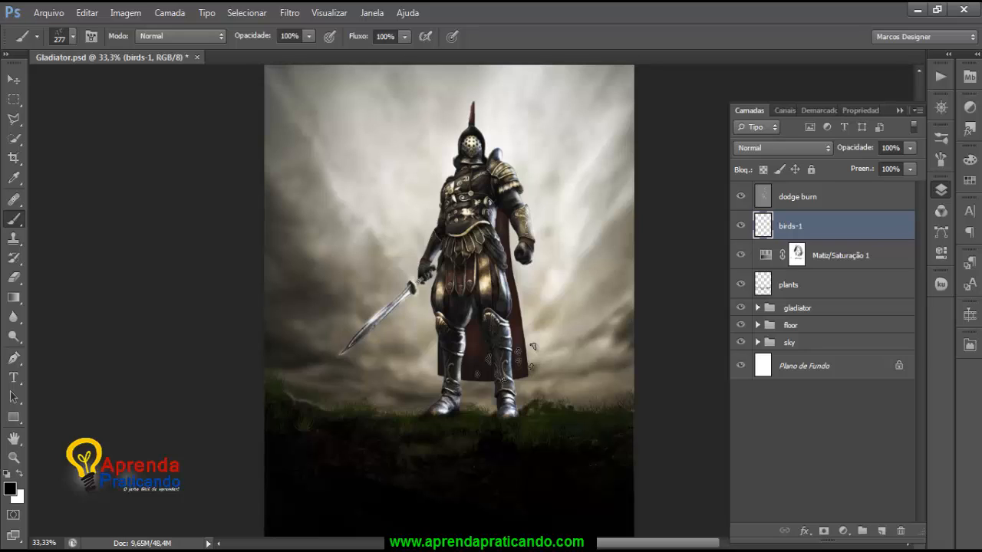
click(370, 184)
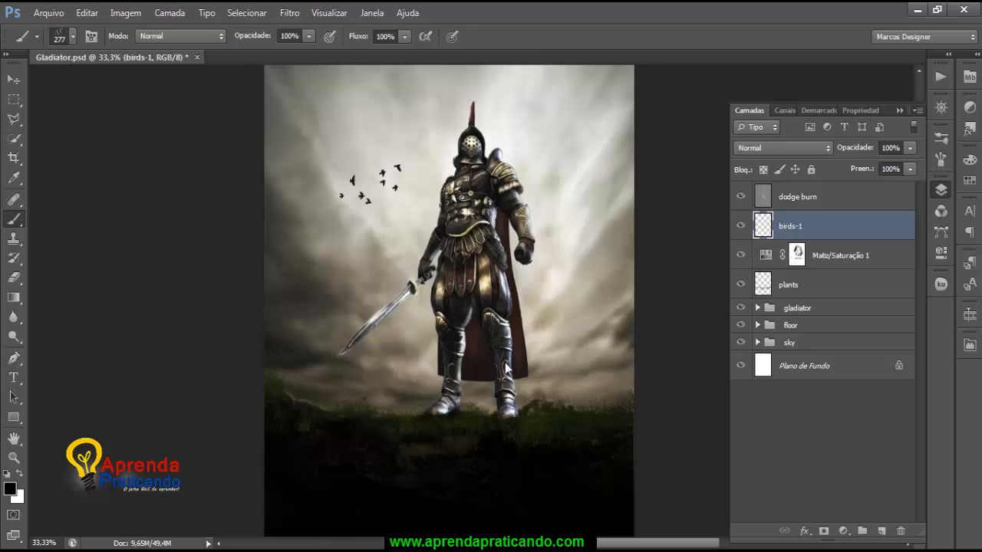
Step: Add another new layer above birds-1 and name it birds-2
click(881, 531)
double_click(793, 226)
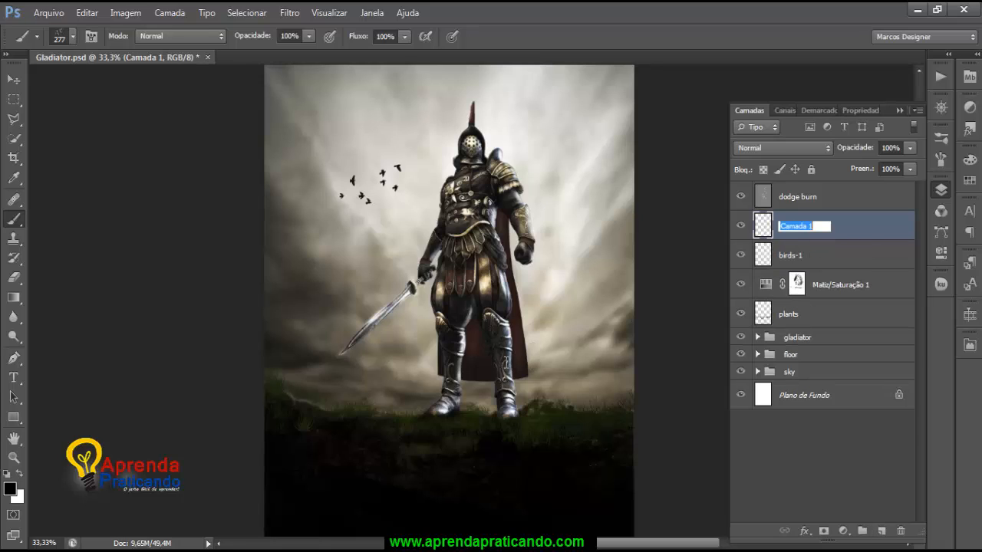
text(birds-2)
key(Return)
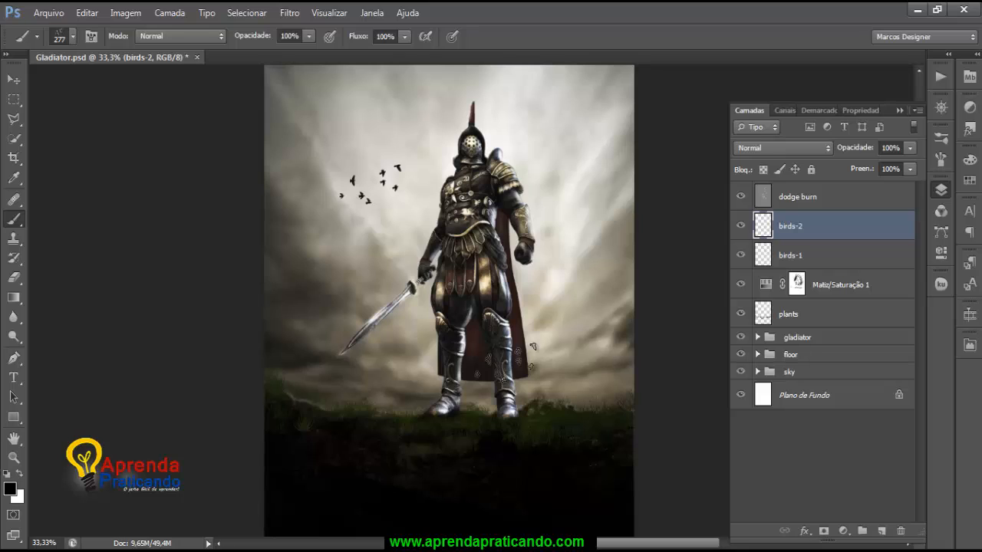
Step: Stamp a second flock on birds-2 in the sky beyond the armoured shoulder, using the 326 px bird brush tip
key(Return)
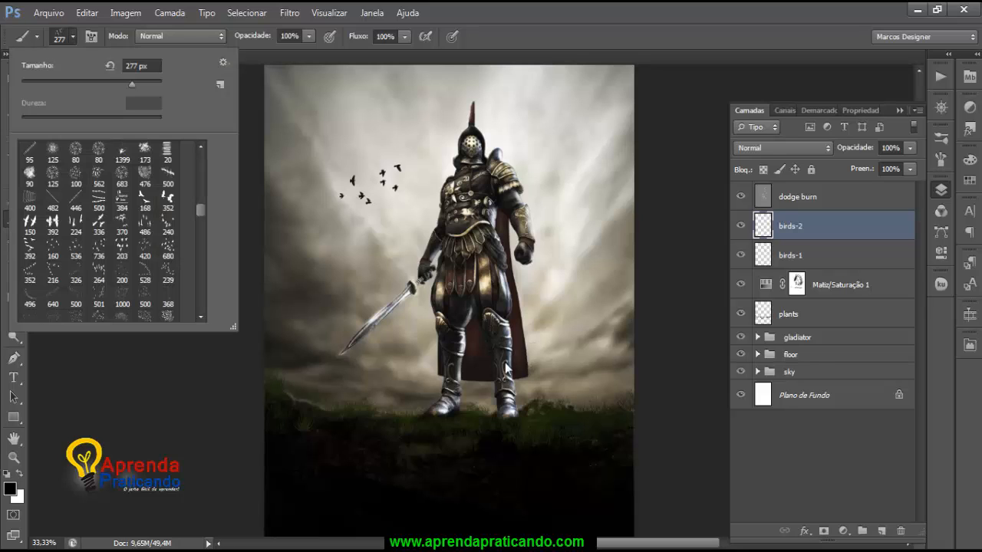
scroll(506, 368, down, 5)
scroll(507, 368, up, 2)
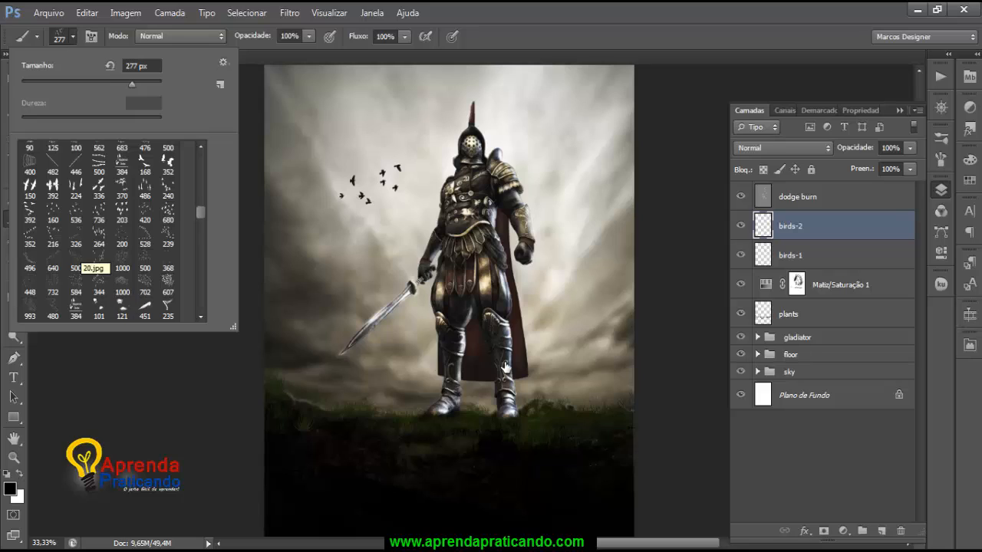
click(77, 242)
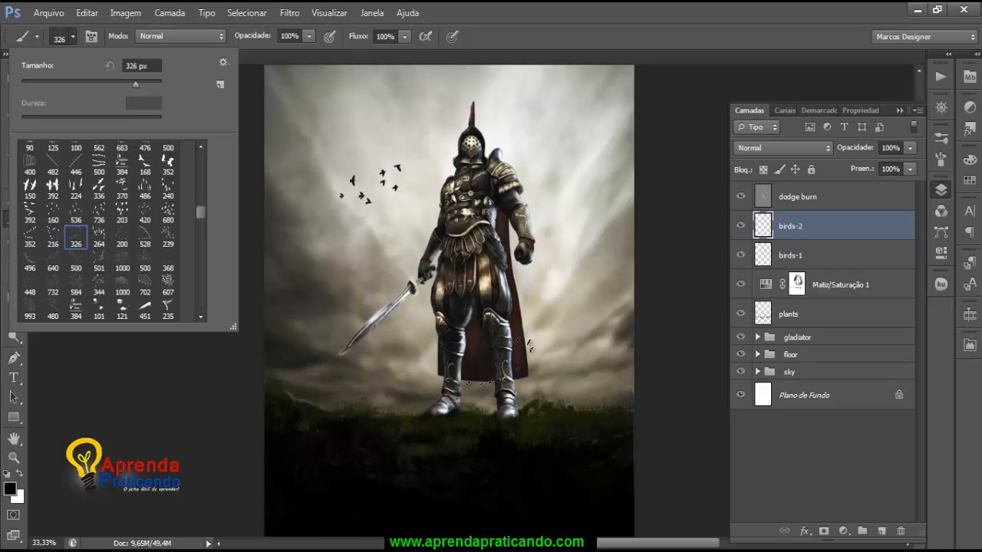
click(494, 349)
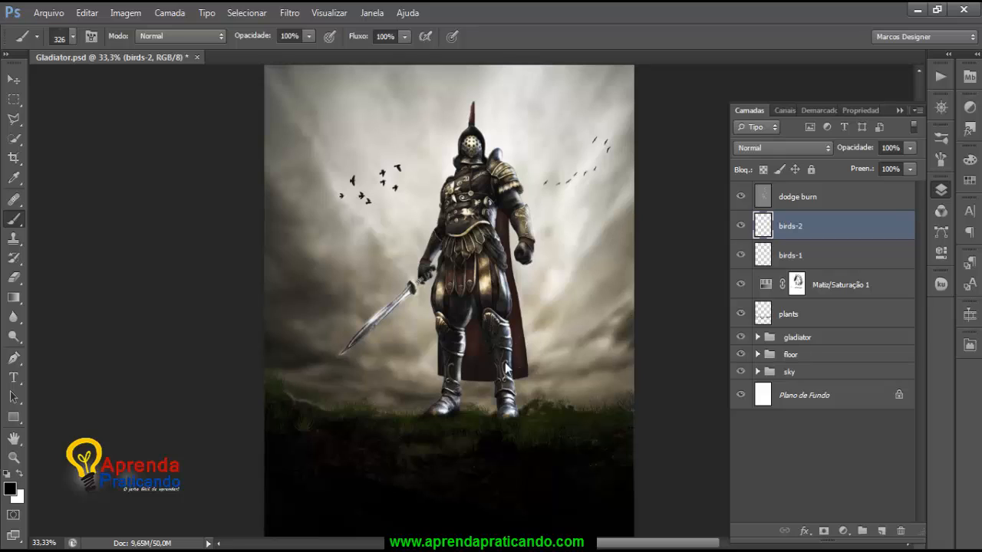
Step: Soften the birds-2 flock by reapplying the last Gaussian Blur (Desfoque Gaussiano)
key(v)
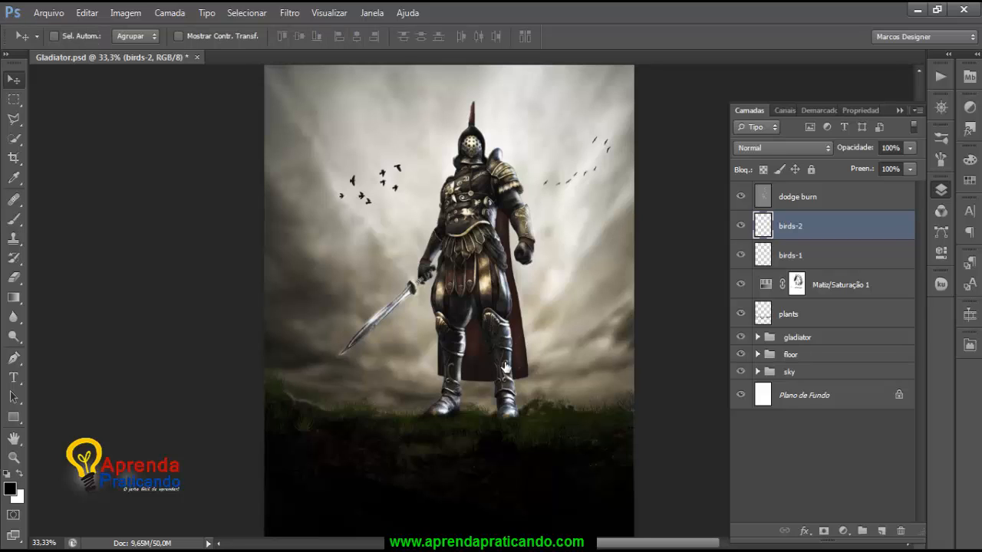
key(alt+f)
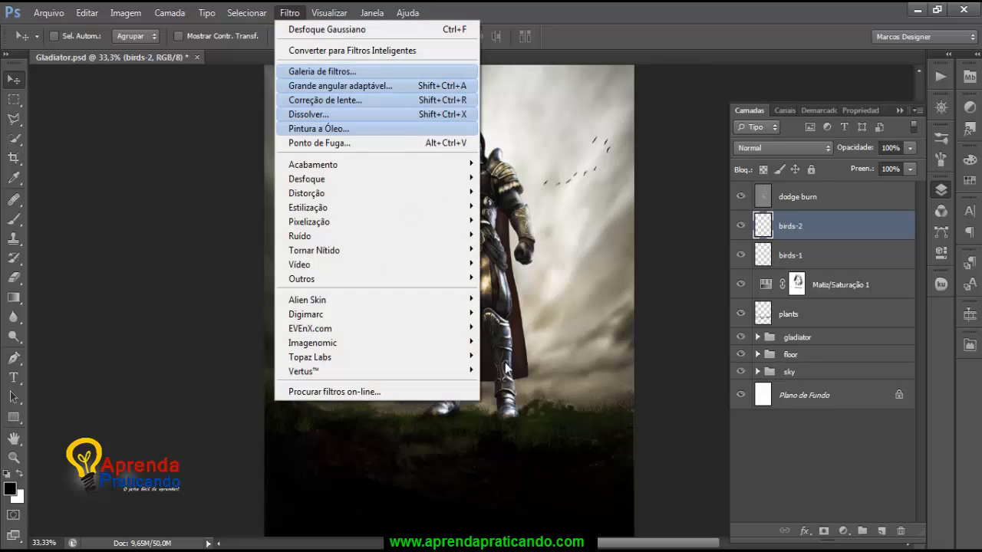
key(Escape)
key(Escape)
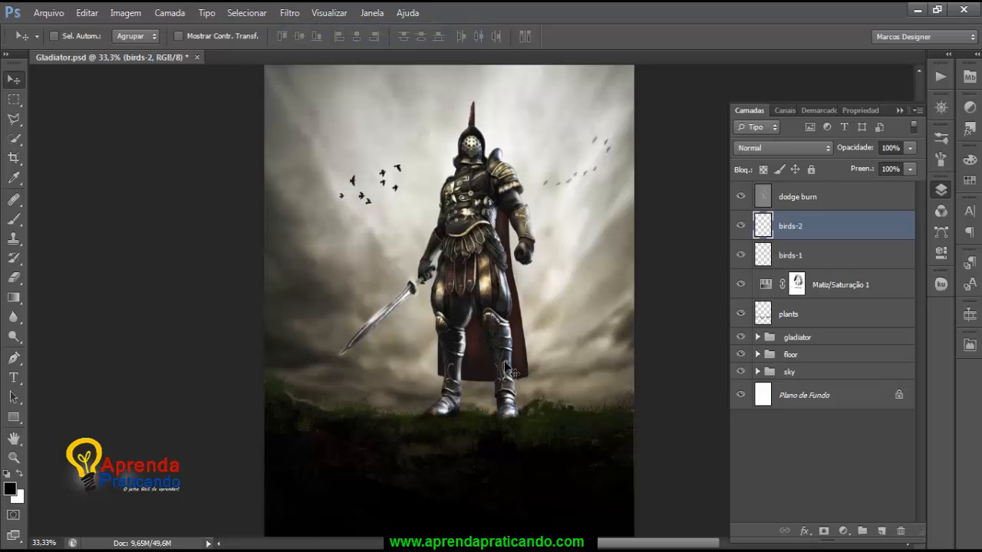
Step: Apply the same Gaussian Blur to the flock on the birds-1 layer
key(alt+bracketleft)
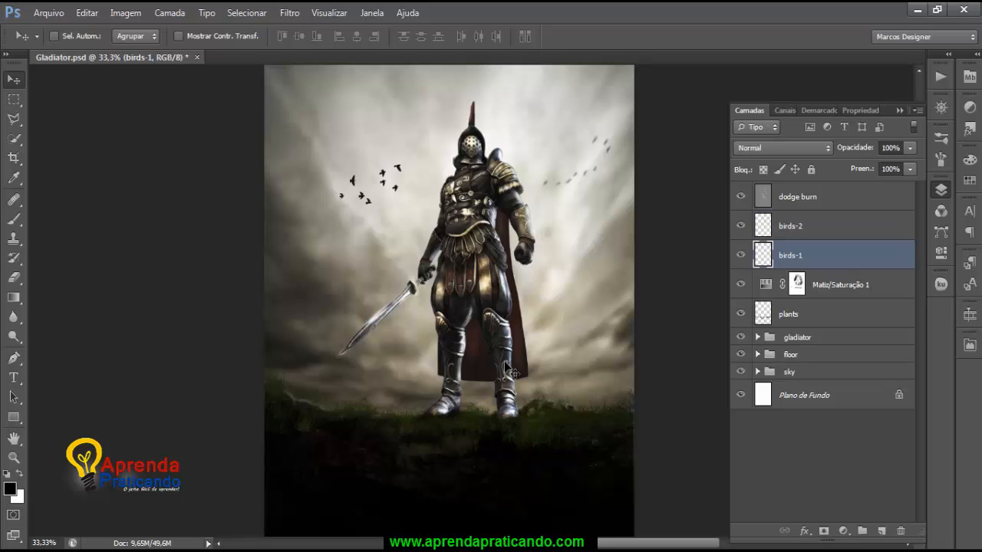
key(alt+f)
key(Down)
key(Up)
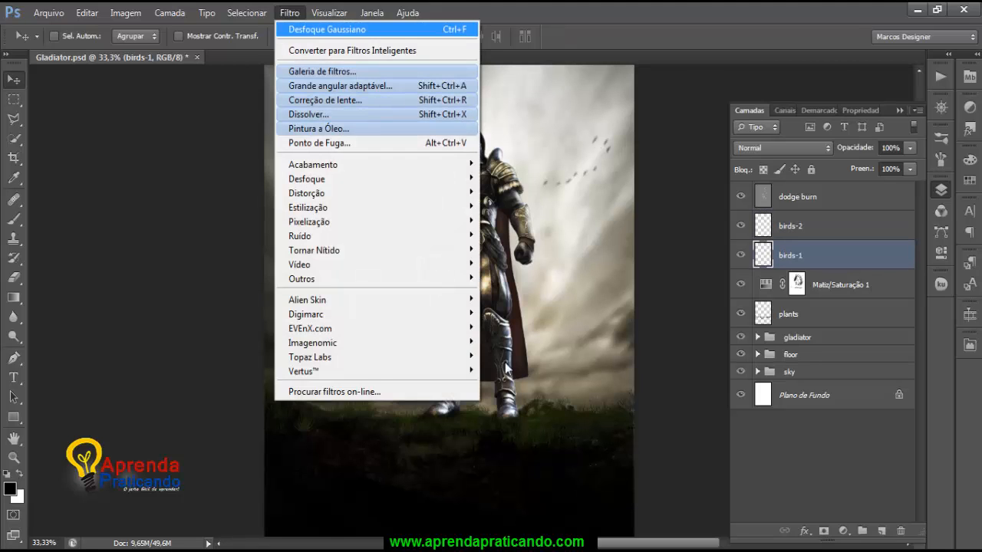
key(Return)
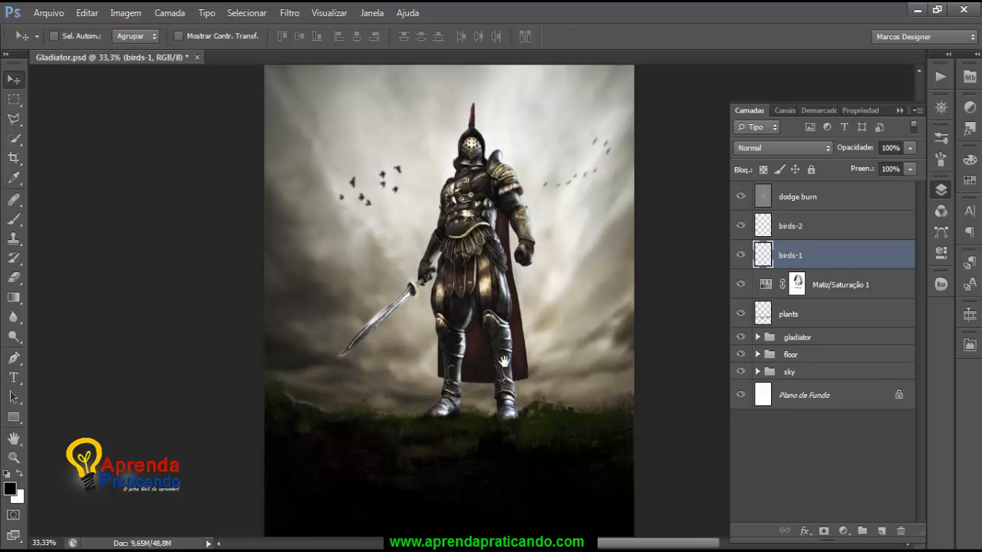
Step: Brighten the grass around the gladiator's feet on the dodge burn layer, using the Dodge tool with an 83 px brush
drag(516, 342, 504, 360)
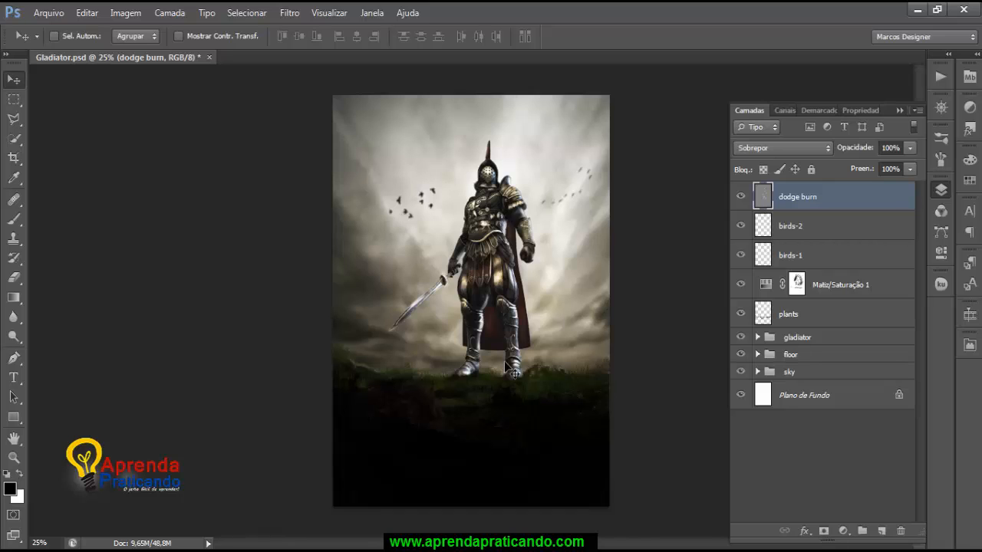
key(ctrl+plus)
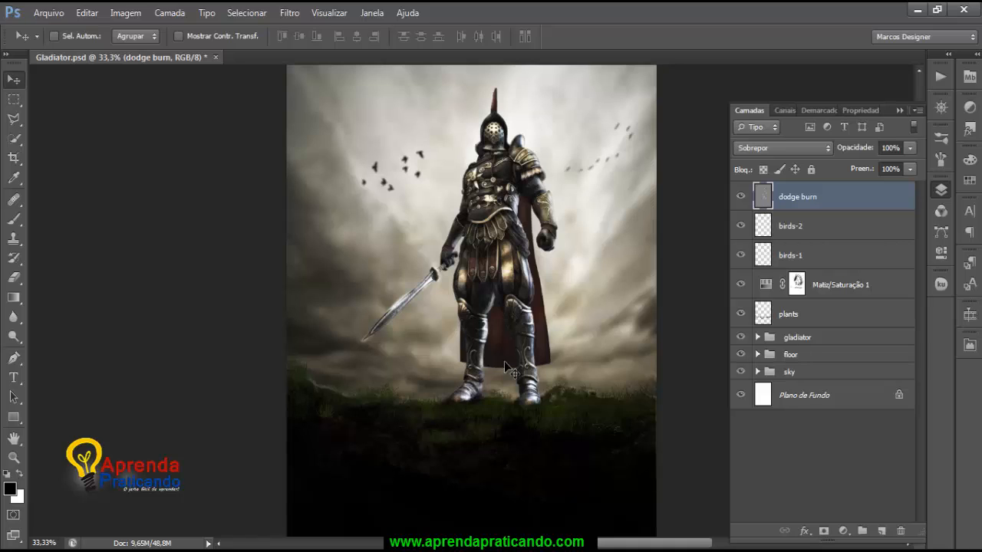
key(o)
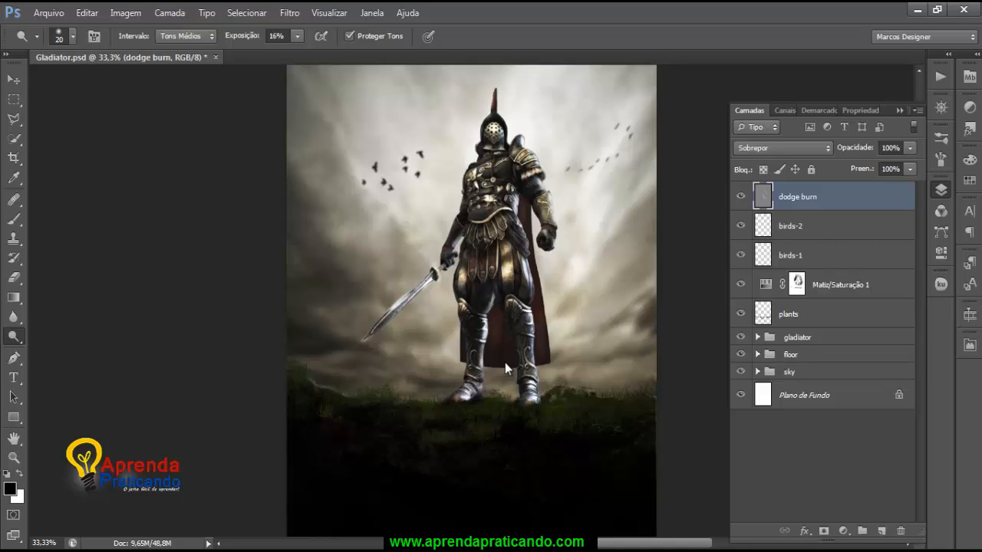
click(505, 362)
click(73, 36)
drag(38, 84, 79, 85)
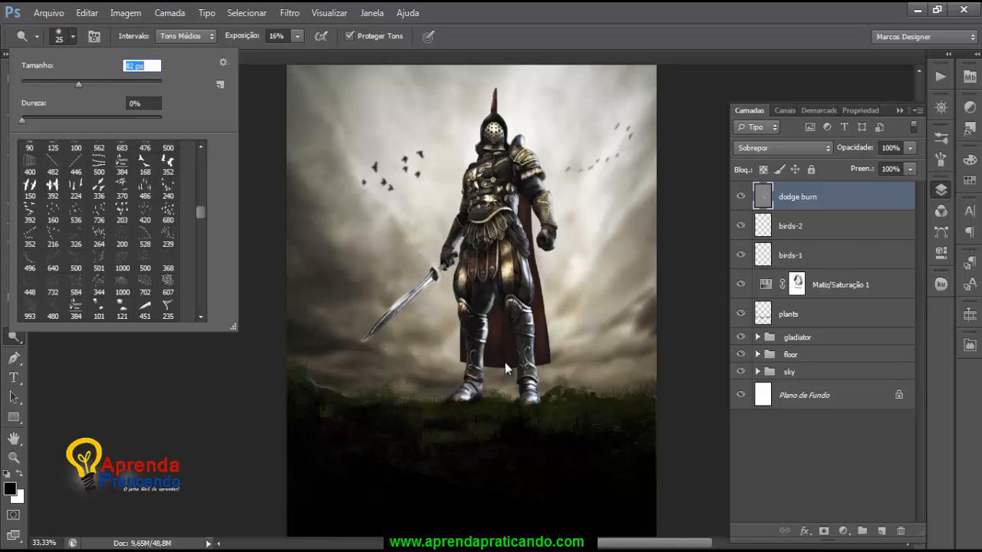
key(Return)
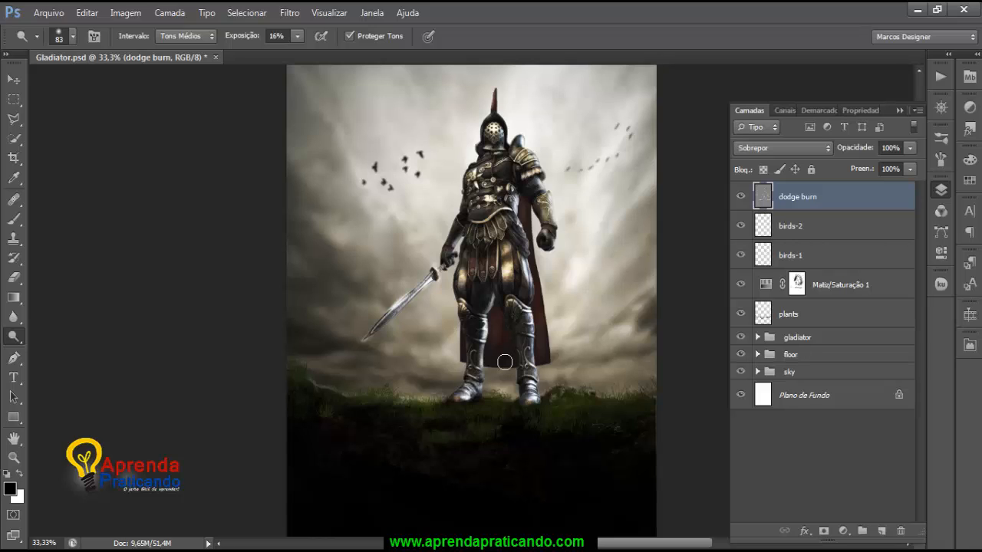
Step: Lower the birds-1 layer's fill (Preenchimento) to 71%
key(v)
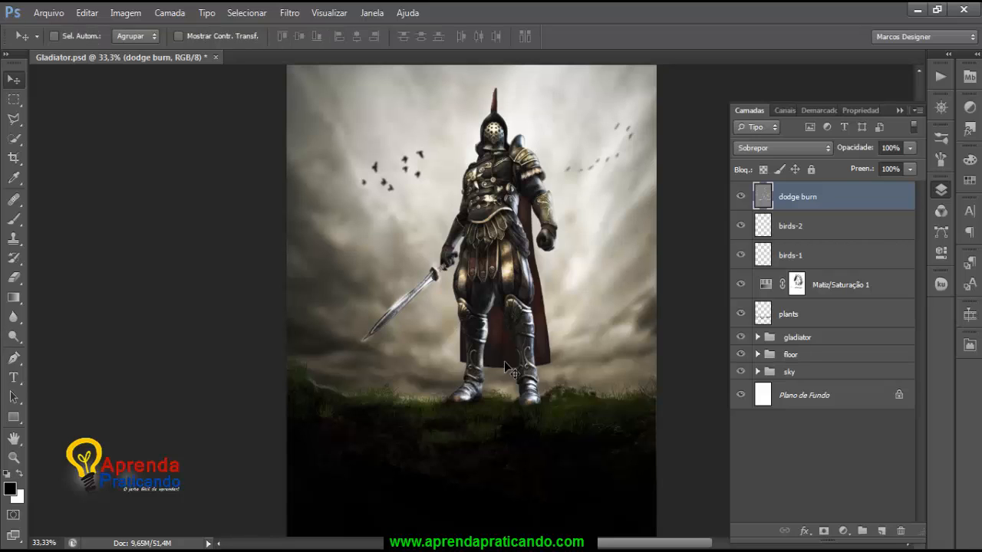
right_click(391, 187)
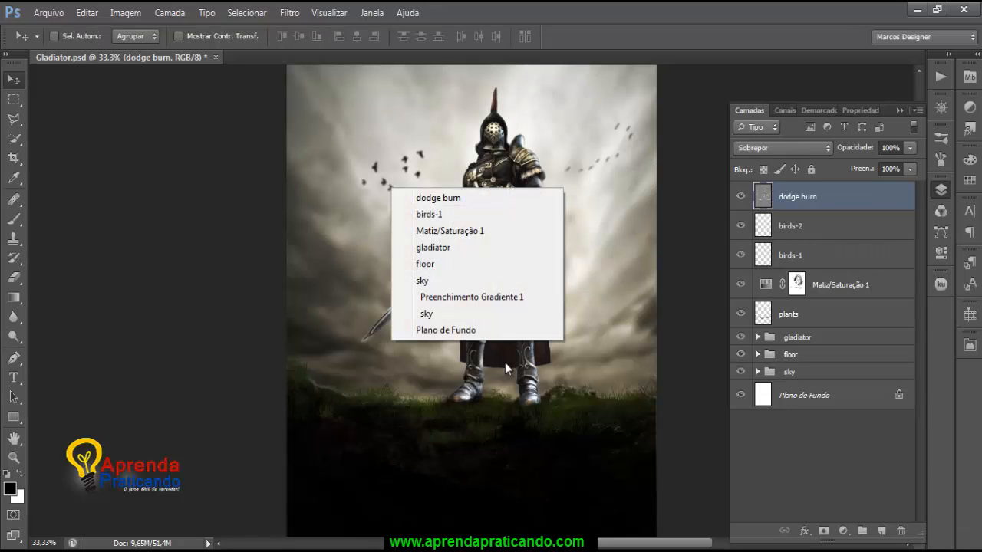
click(431, 214)
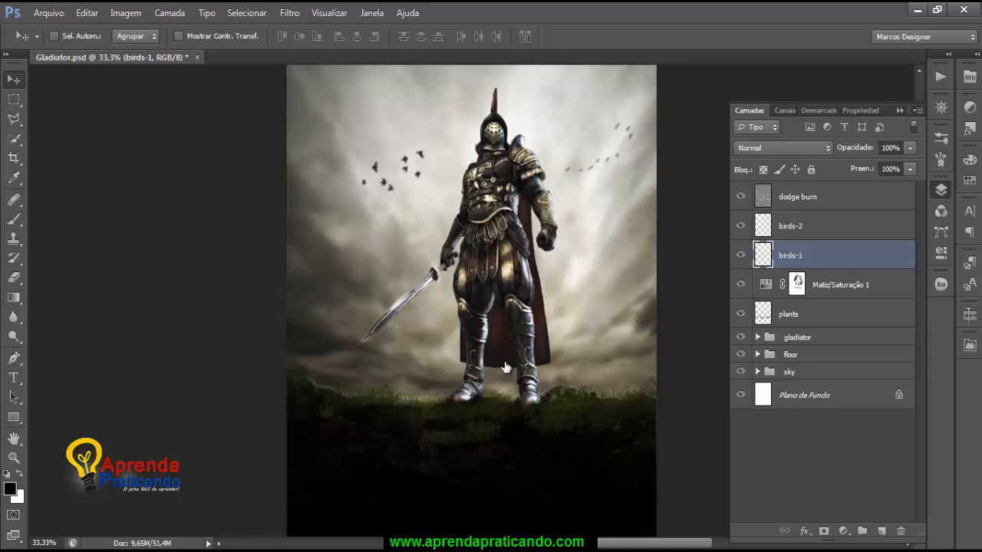
click(910, 170)
drag(909, 186, 888, 185)
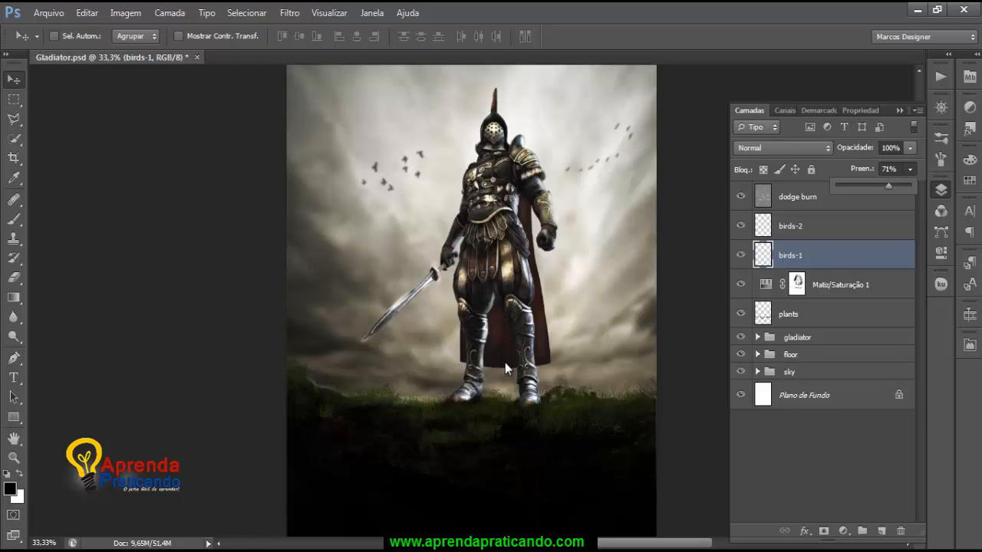
Step: Add a Photo Filter (Filtro de fotos) adjustment layer directly above the birds-2 layer
click(505, 369)
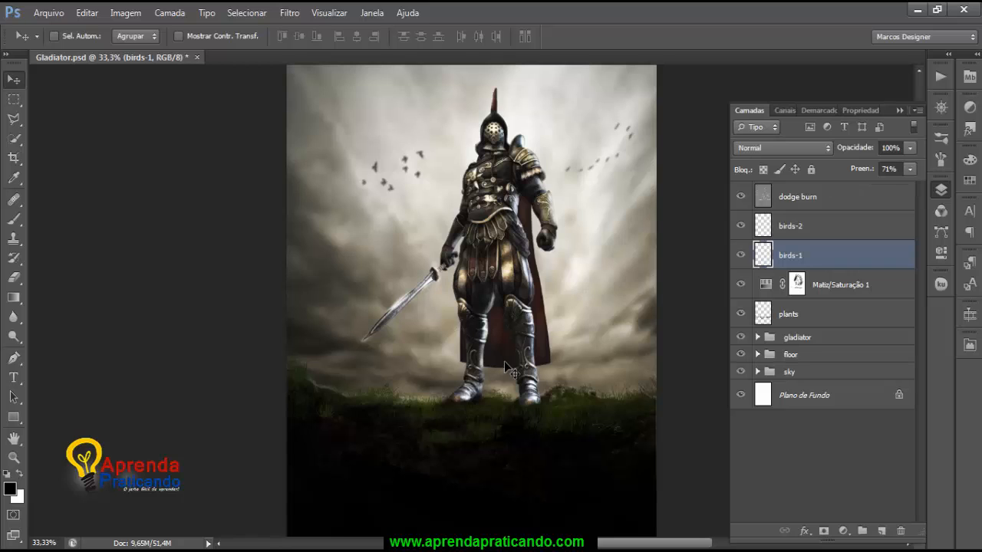
key(space)
drag(504, 361, 501, 436)
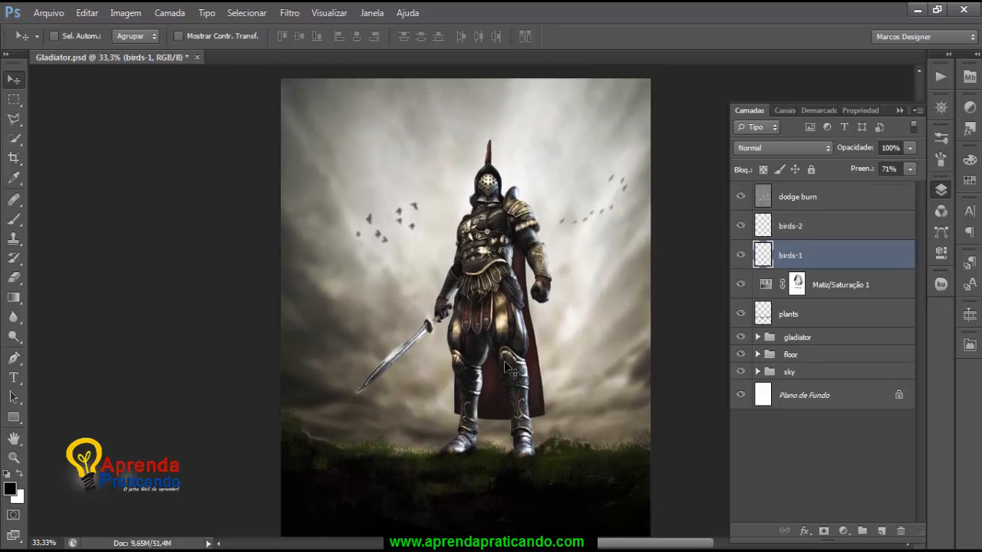
key(ctrl+minus)
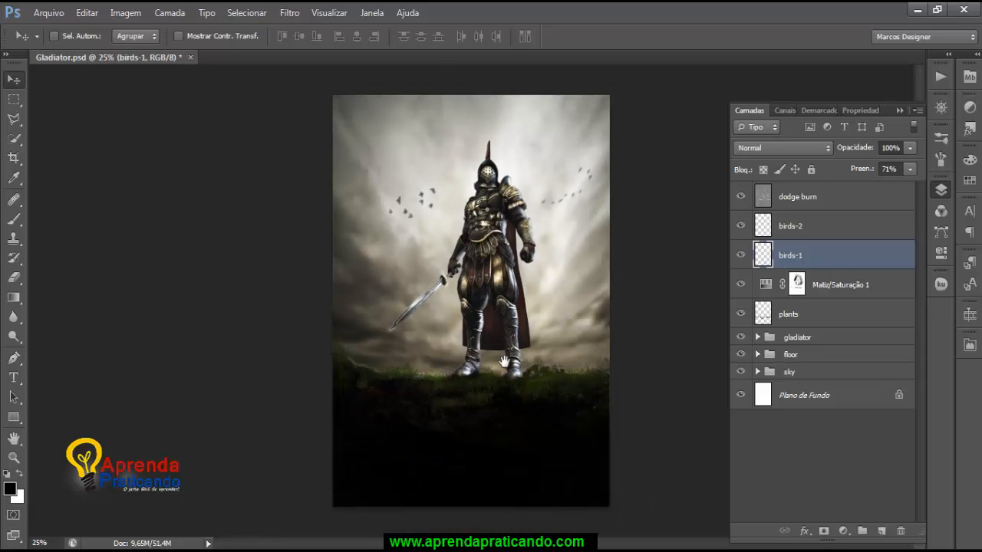
key(alt+bracketright)
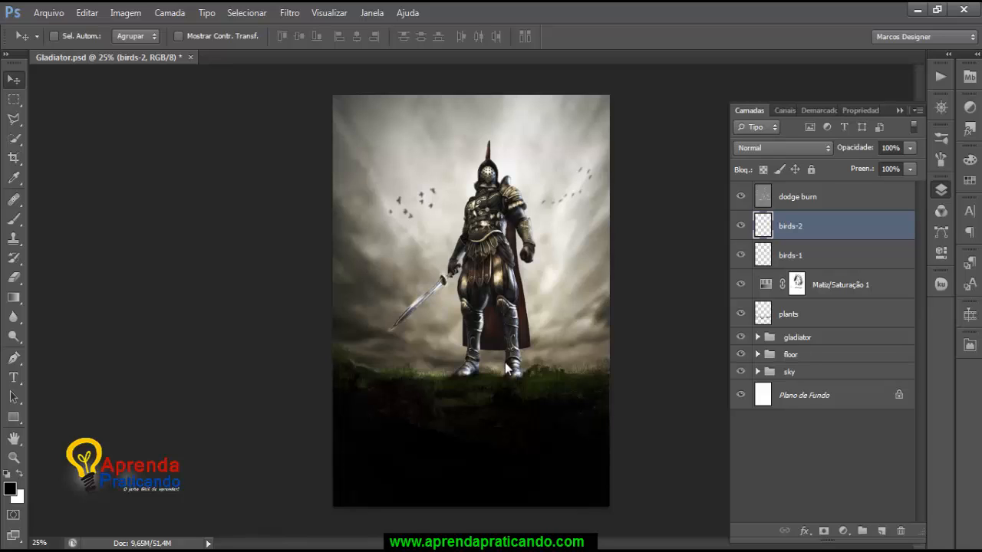
click(843, 530)
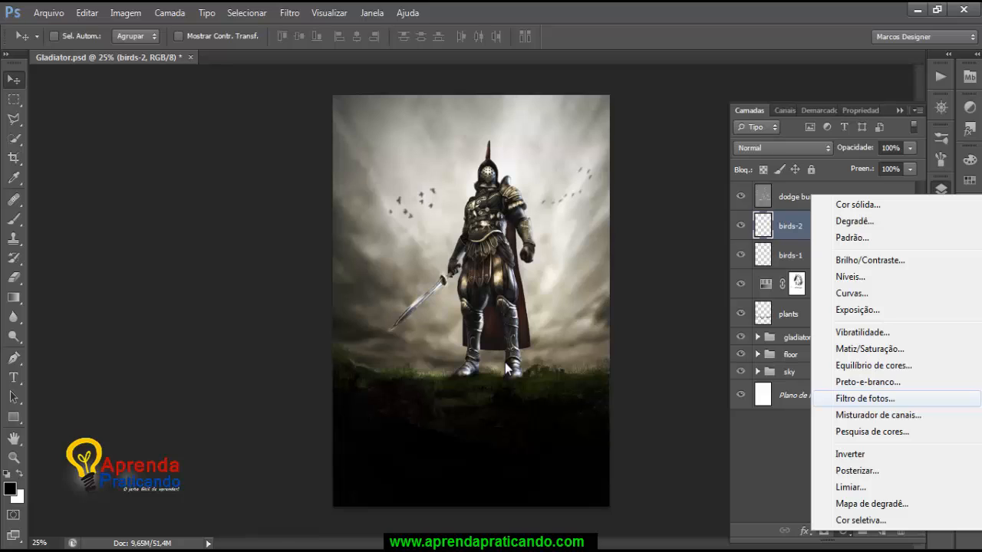
click(864, 398)
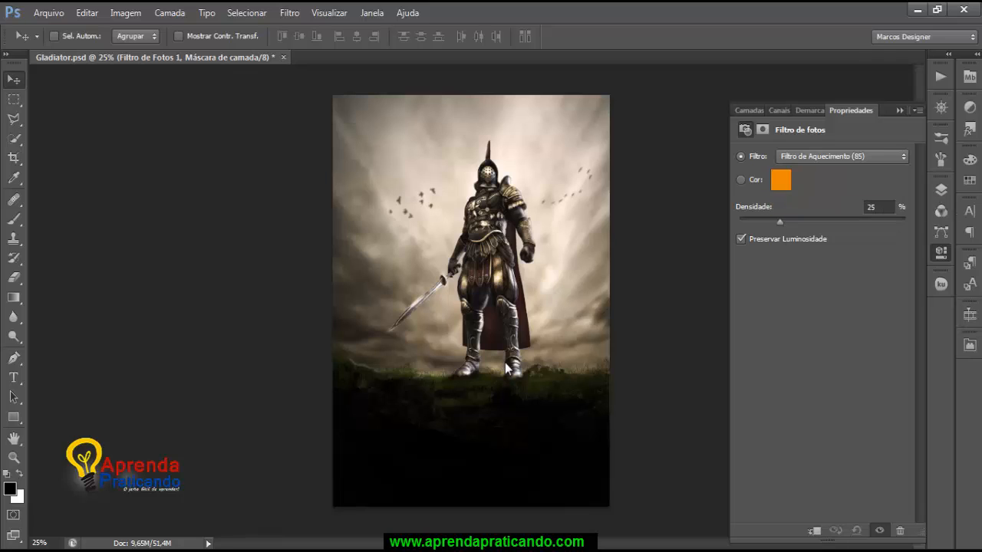
Step: Set the photo filter to Sépia and increase its density
click(842, 156)
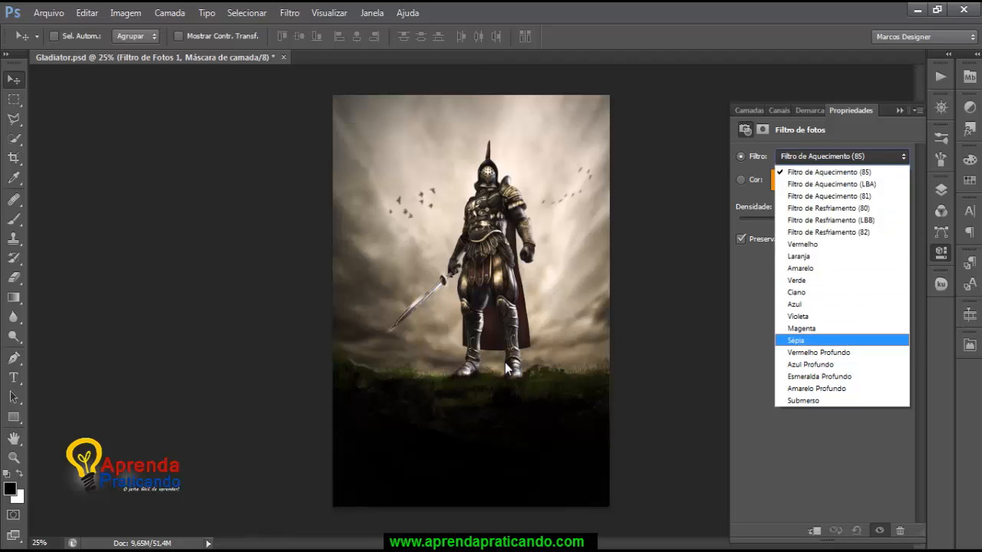
click(795, 339)
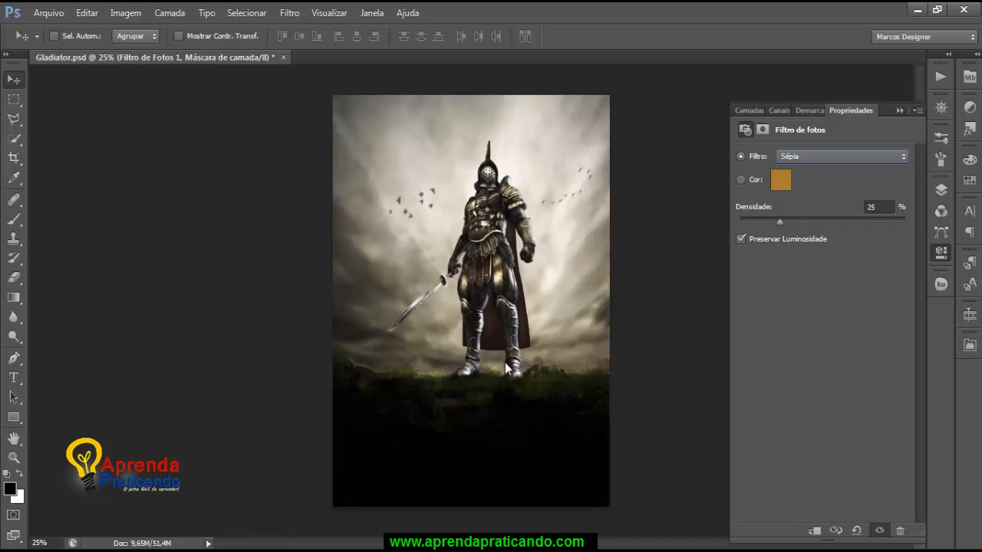
drag(780, 221, 813, 222)
key(F7)
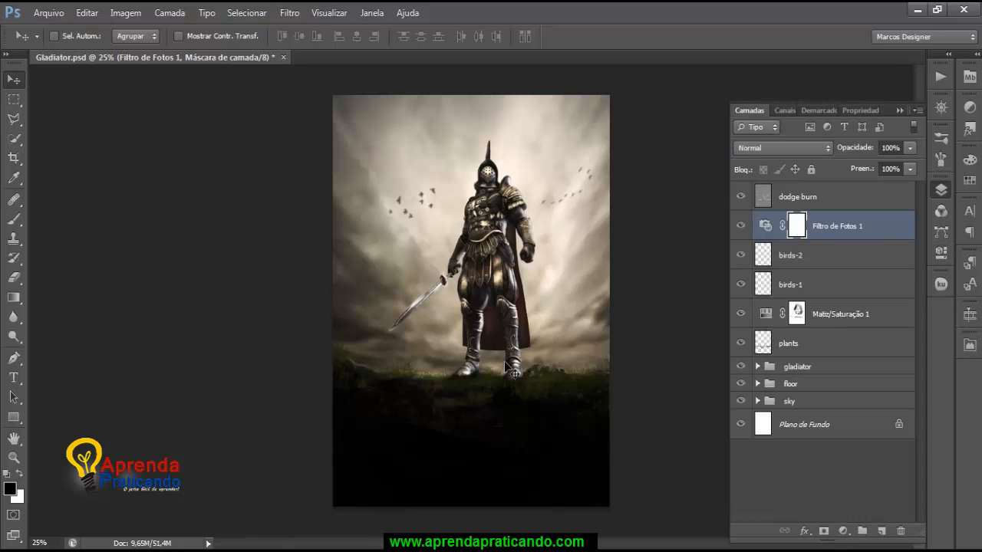
Step: Partly mask the photo filter over the gladiator, painting its mask in black with a soft round 326 px brush at 20% opacity
key(ctrl+plus)
mouse_move(504, 361)
mouse_down()
mouse_move(487, 448)
mouse_move(464, 345)
mouse_move(504, 348)
mouse_up()
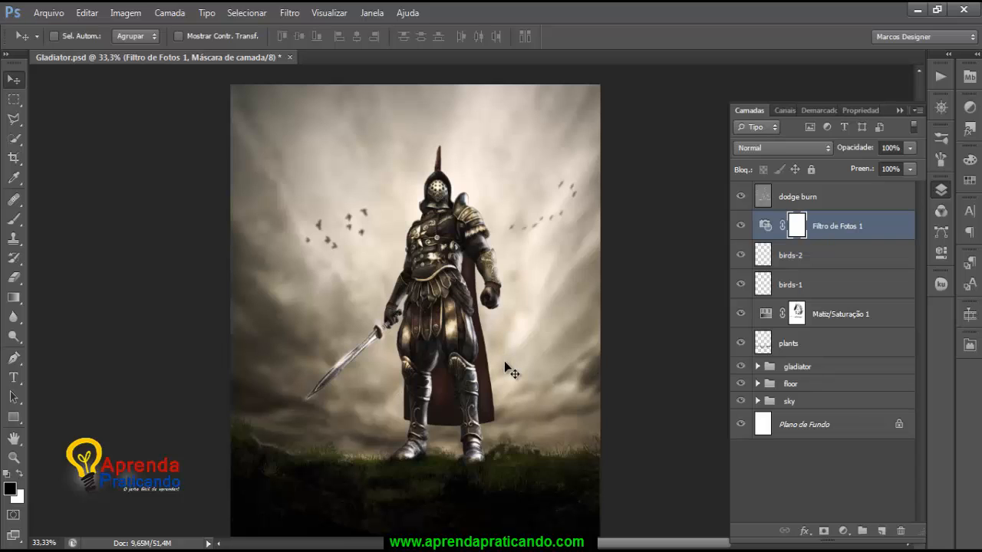
key(b)
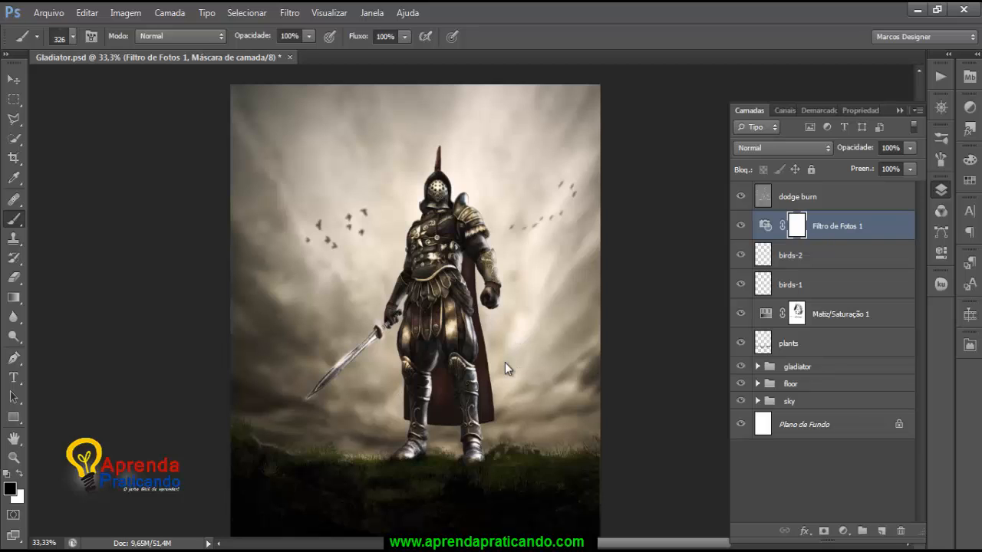
click(73, 36)
drag(200, 212, 200, 160)
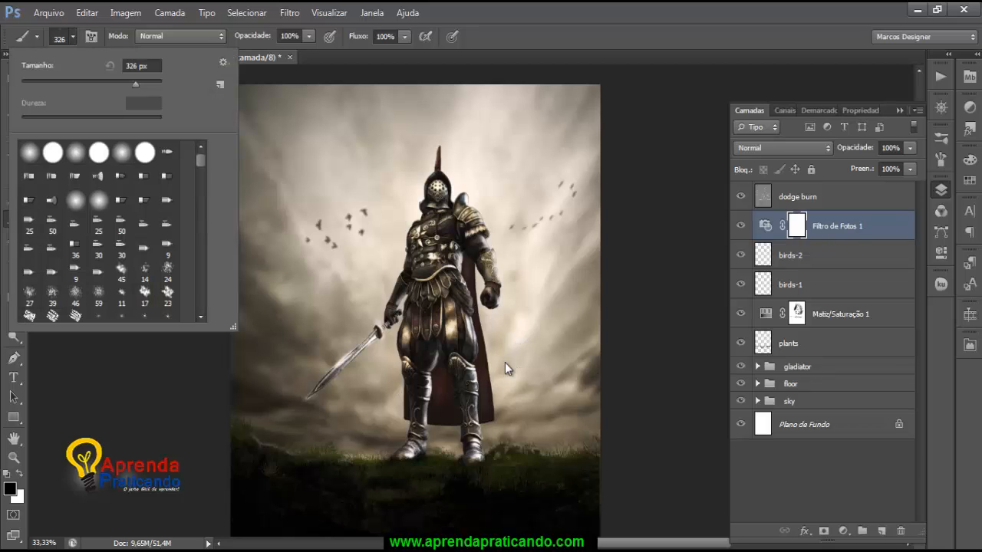
click(29, 152)
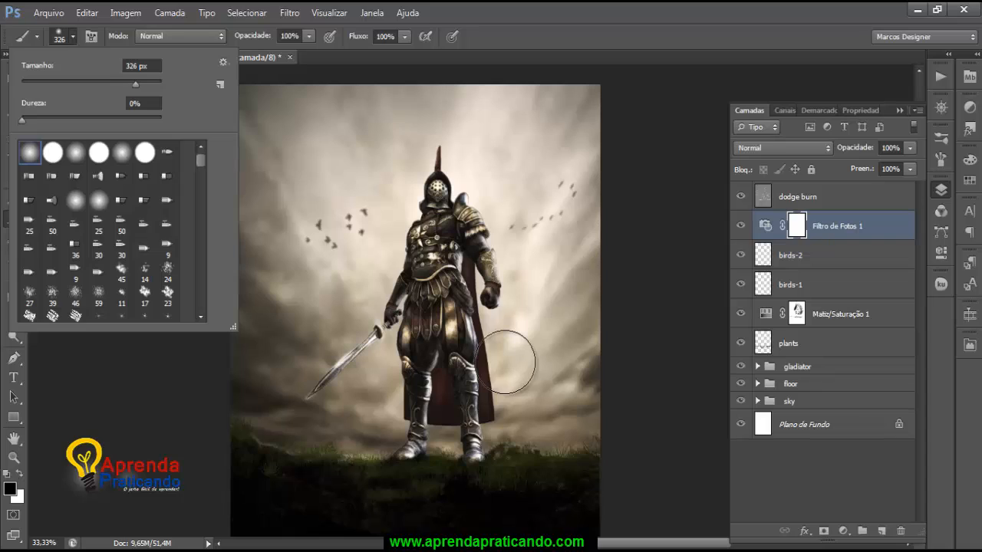
click(73, 36)
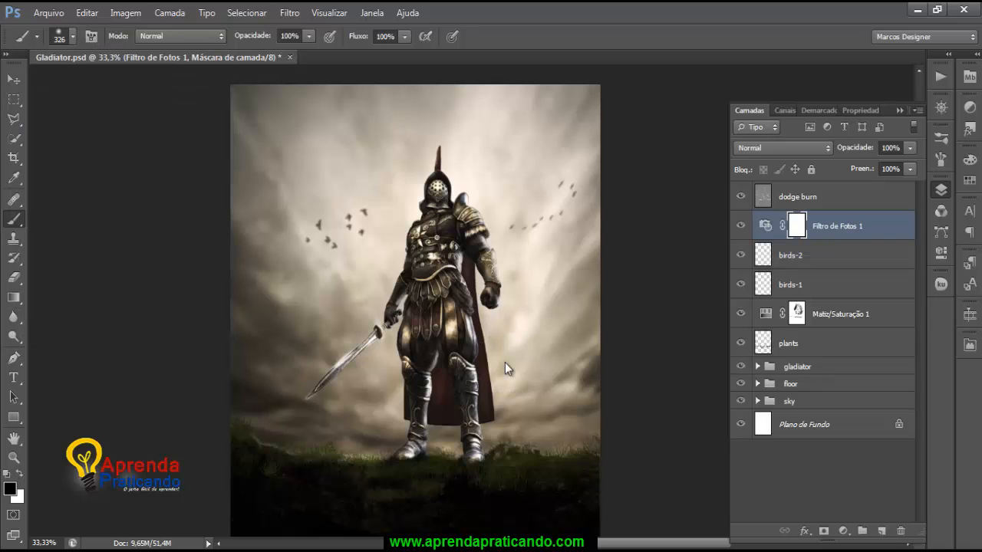
key(Return)
text(20)
key(Return)
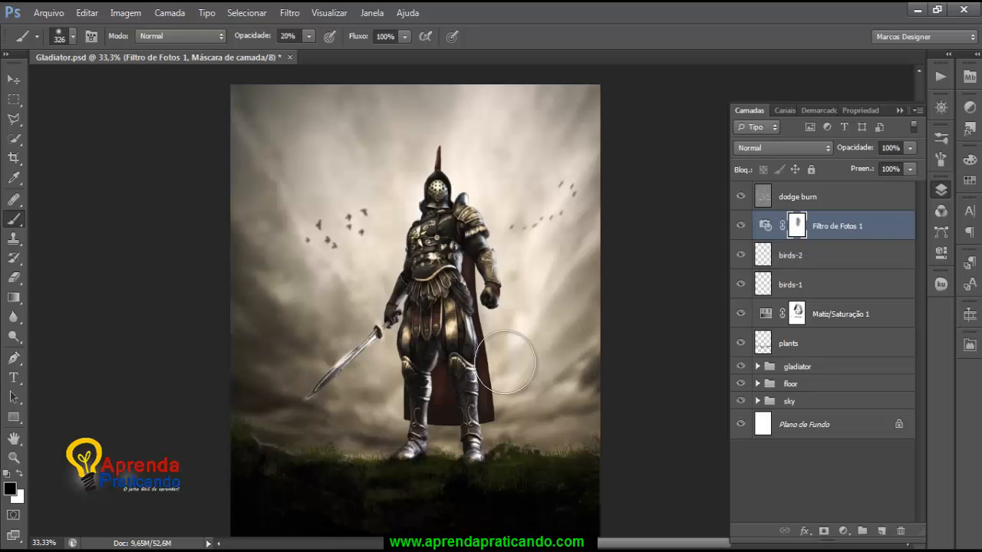
key(v)
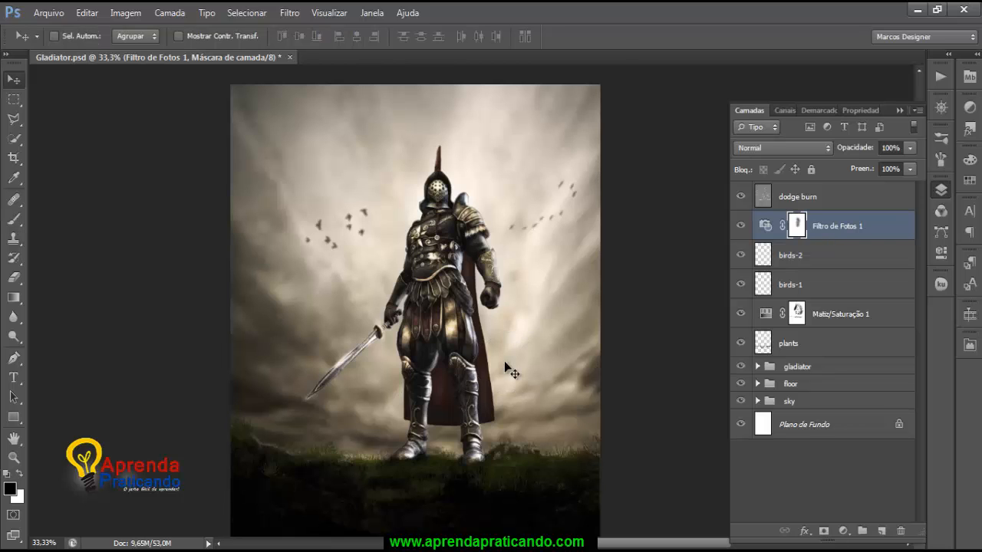
Step: Outline the cape's lower outer edge beside the gladiator's leg with the Polygonal Lasso, on the gladiator layer inside the gladiator group
key(ctrl+plus)
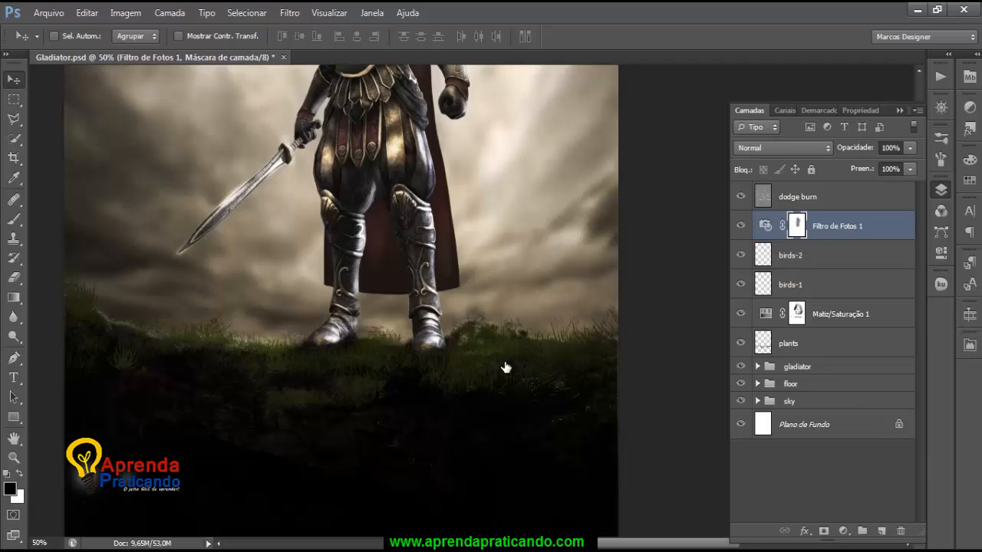
click(757, 367)
click(803, 419)
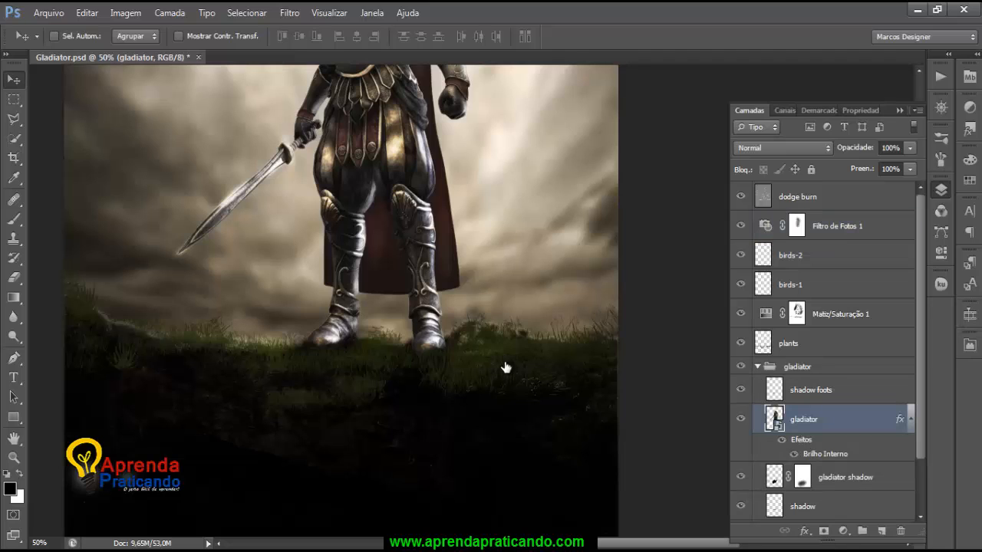
mouse_move(504, 362)
mouse_down()
mouse_move(488, 321)
mouse_move(477, 408)
mouse_up()
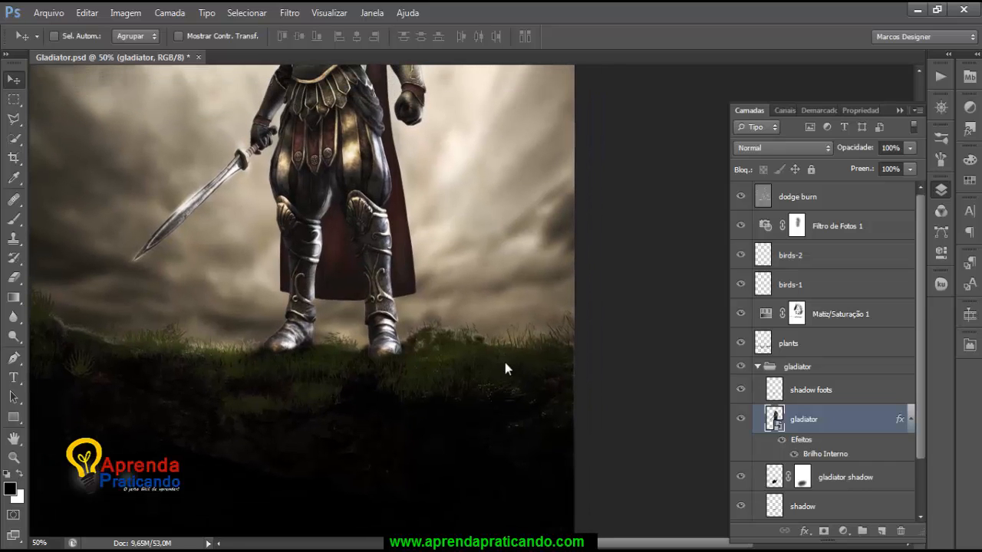
key(l)
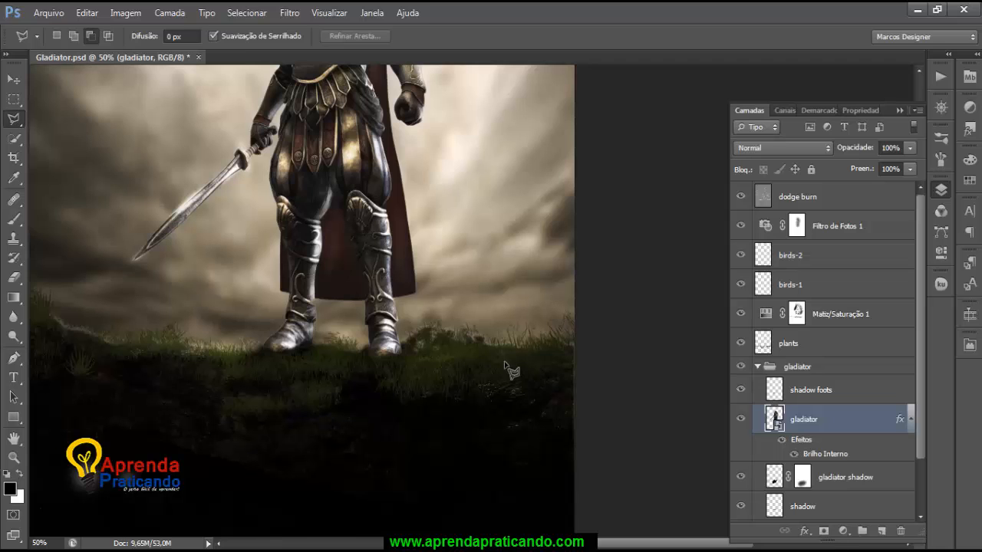
key(ctrl+plus)
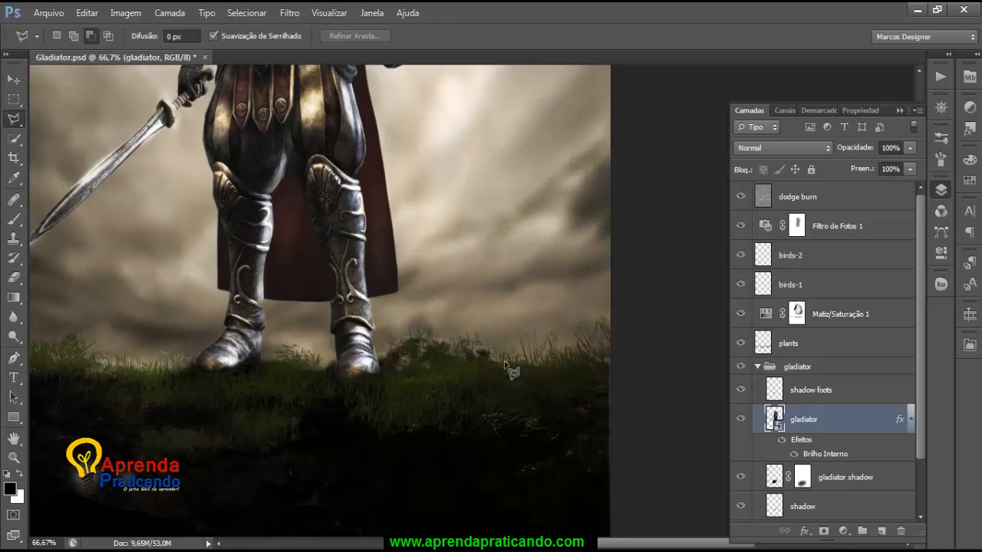
key(ctrl+plus)
scroll(504, 360, up, 3)
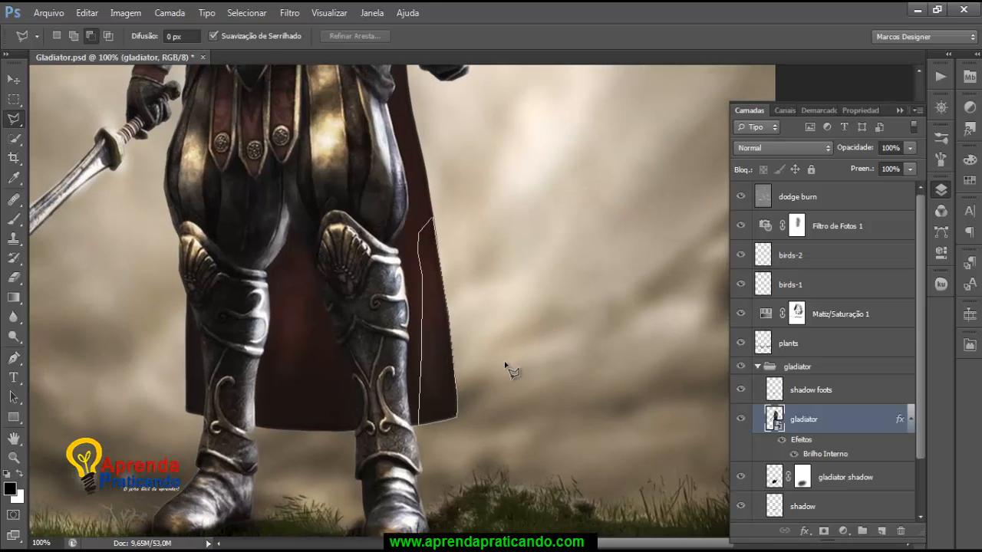
key(Return)
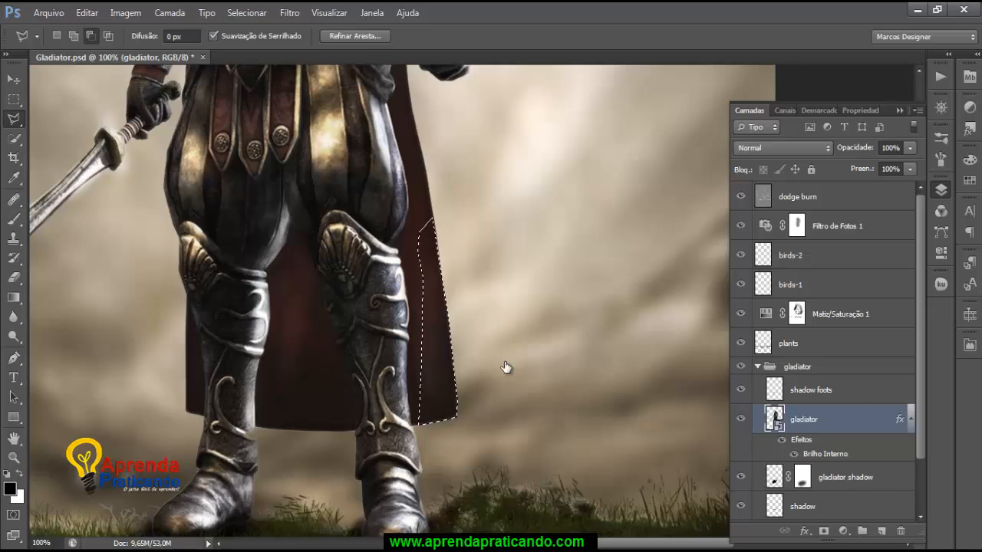
Step: Copy the selected piece of cape to a new layer and name it "cape point"
key(ctrl+j)
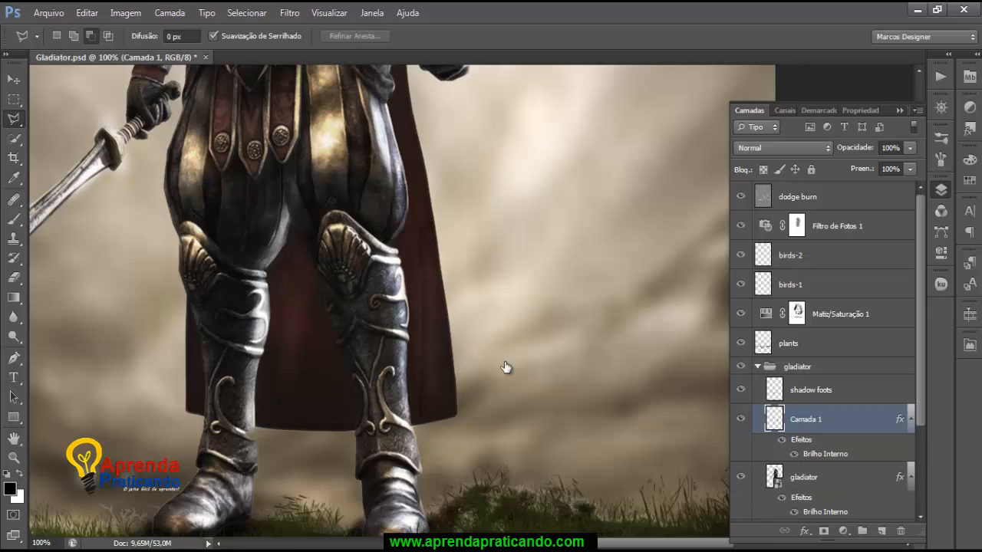
key(F2)
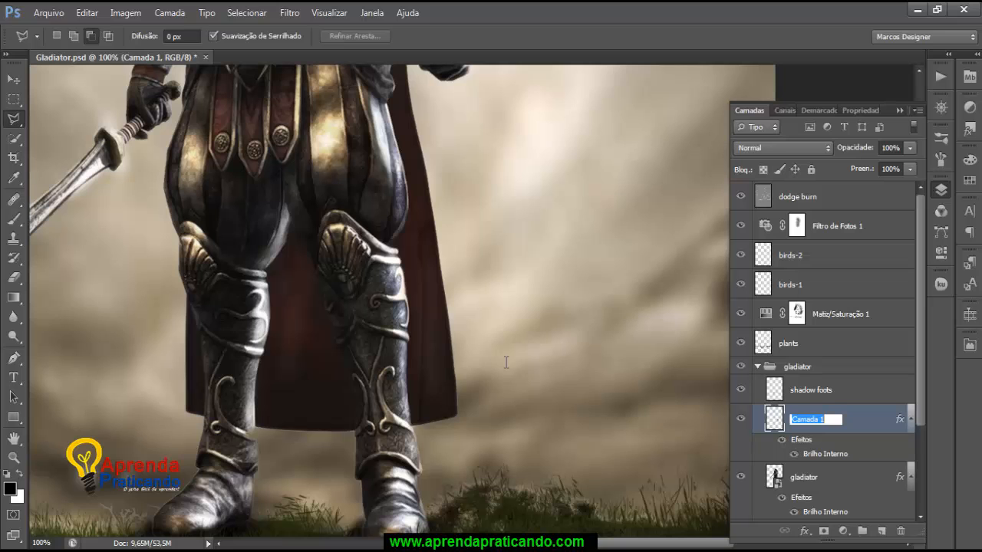
text(cape)
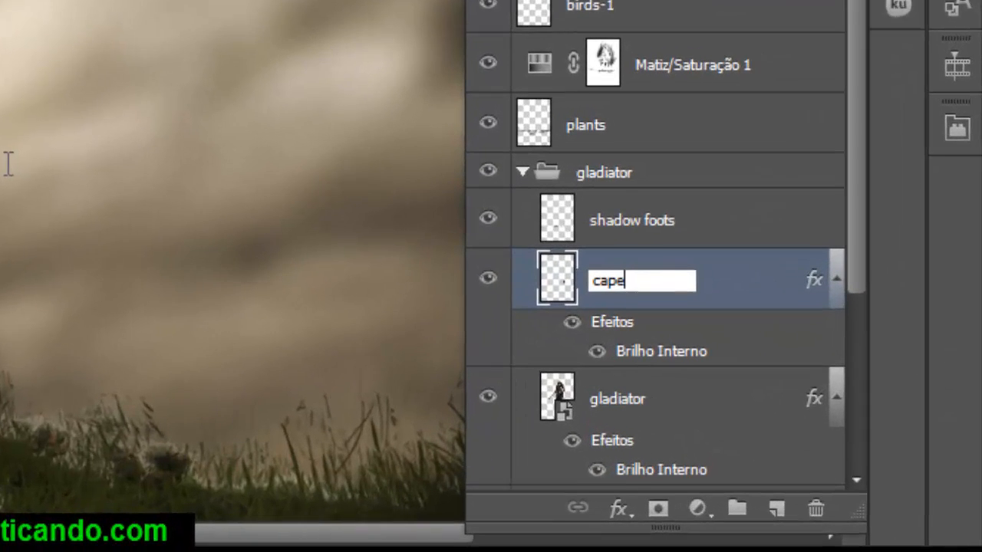
text( point)
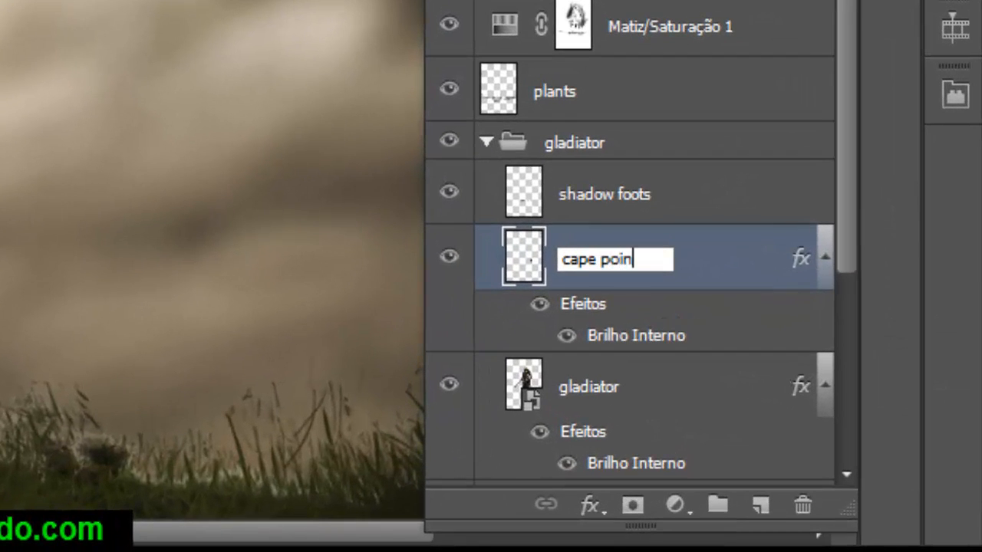
key(Return)
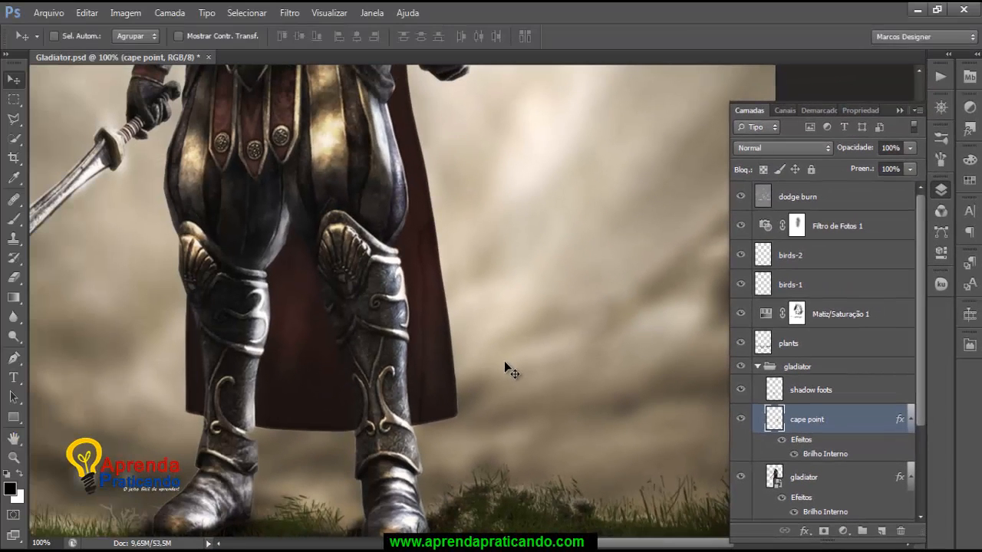
Step: Warp (Deformar) the cape point piece so its lower outer corner flares away from the leg into a pointed tip
key(ctrl+t)
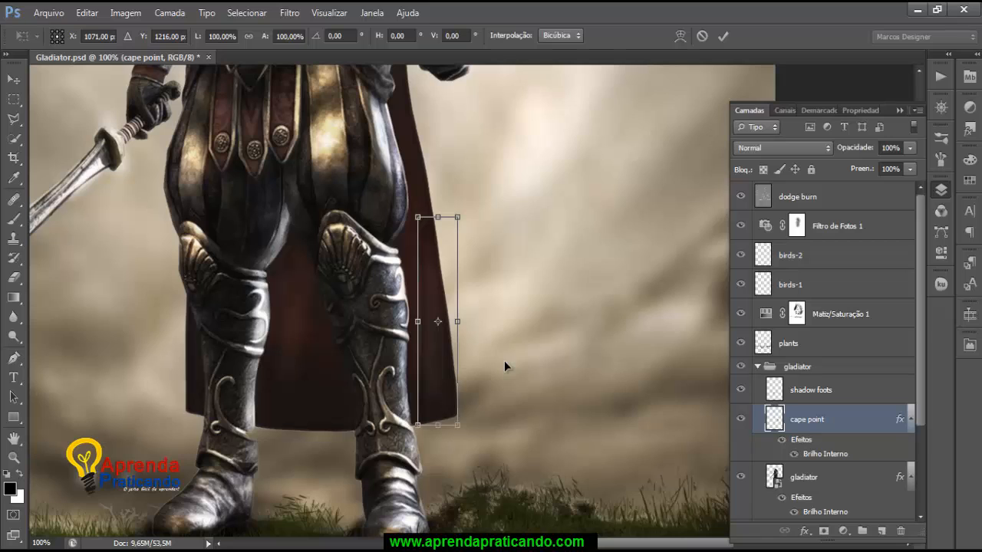
right_click(504, 360)
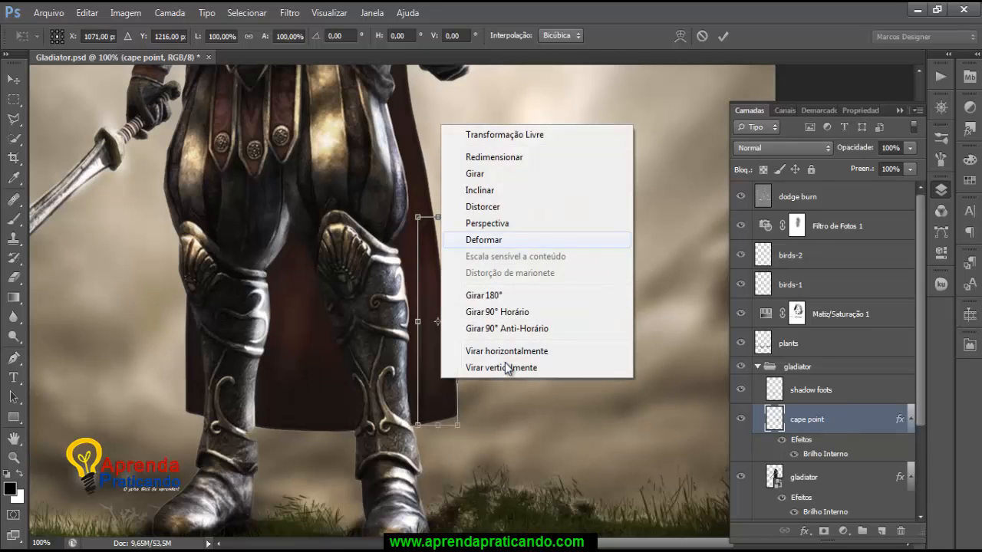
key(Return)
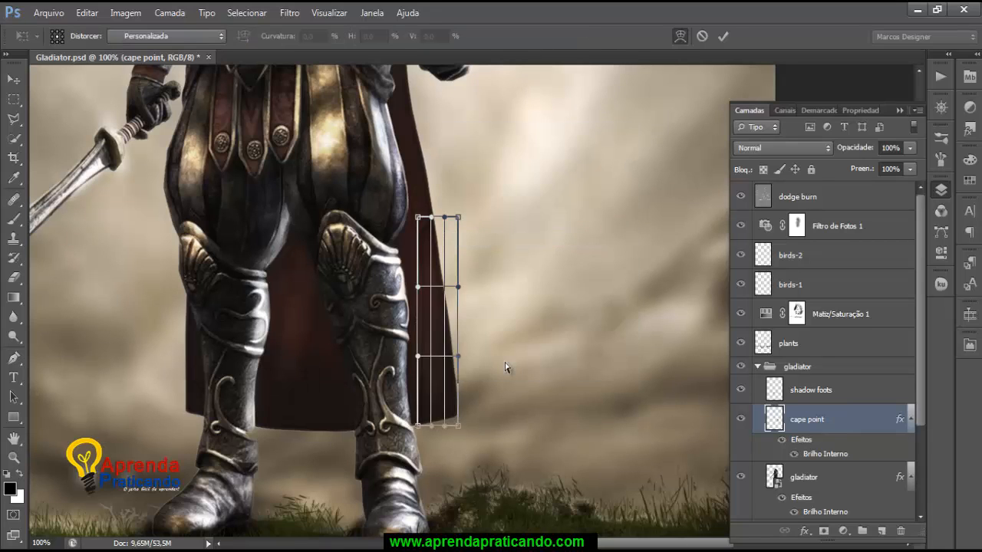
mouse_move(457, 425)
mouse_down()
mouse_move(541, 429)
mouse_move(580, 418)
mouse_up()
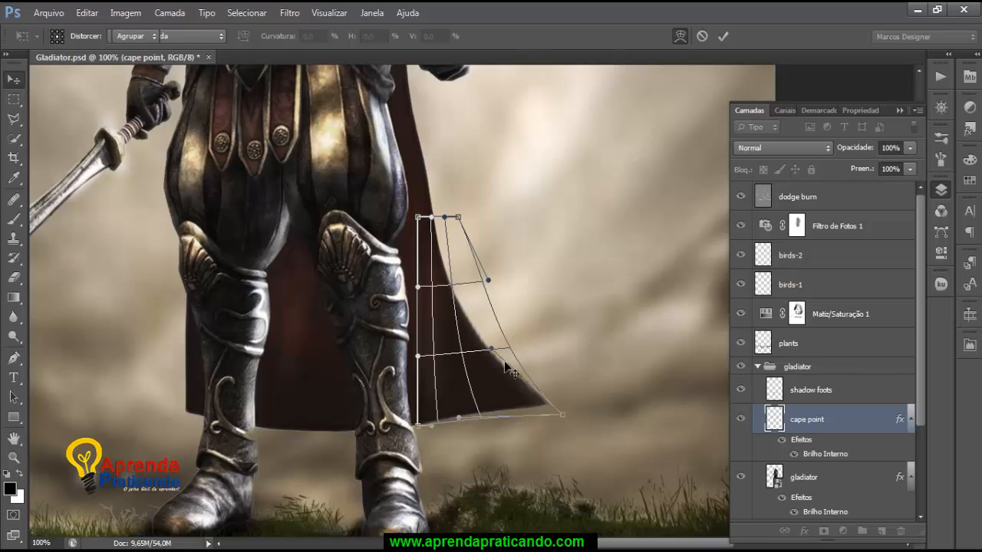
key(Return)
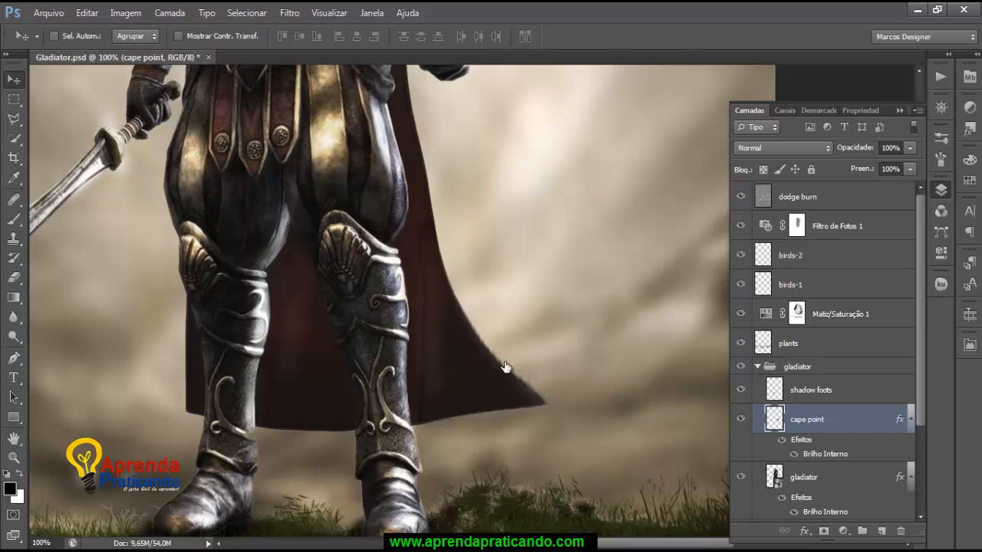
Step: Add a layer mask to the cape point layer and prepare a small black brush at 20% opacity for blending its edges
click(824, 531)
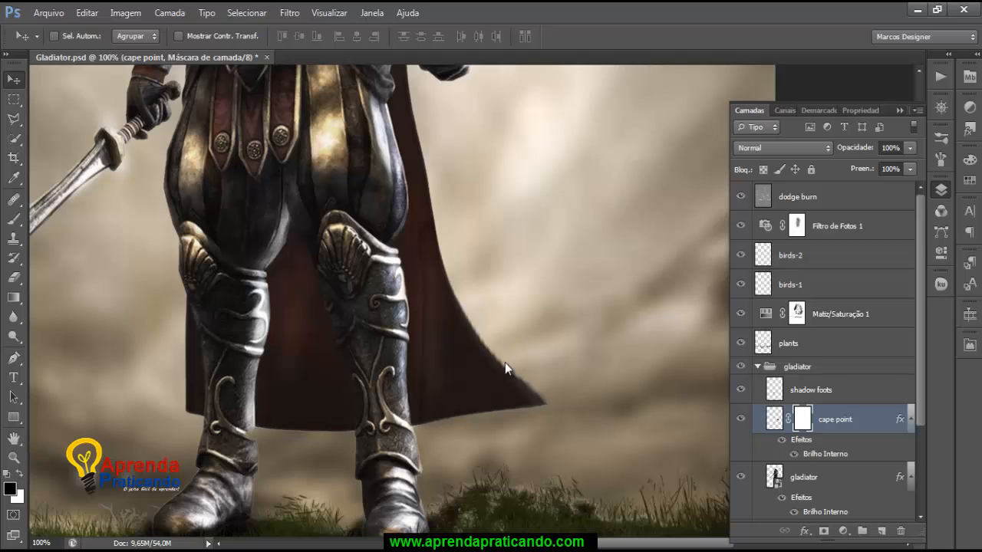
key(b)
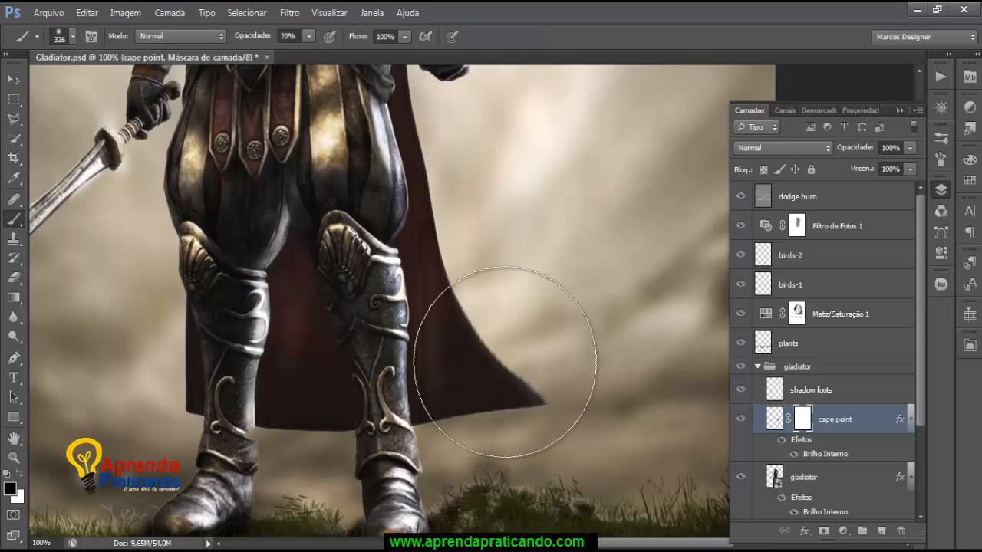
key(bracketleft)
key(bracketleft)
key(bracketleft)
key(bracketleft)
key(bracketleft)
key(bracketleft)
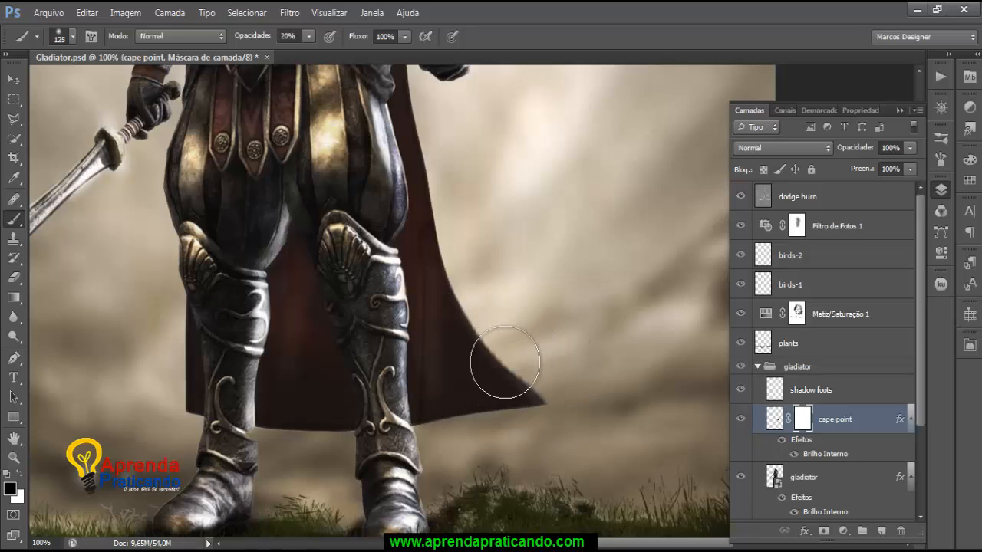
key(bracketleft)
key(bracketleft)
key(bracketleft)
key(bracketleft)
key(bracketleft)
key(bracketleft)
key(bracketleft)
key(bracketleft)
key(bracketleft)
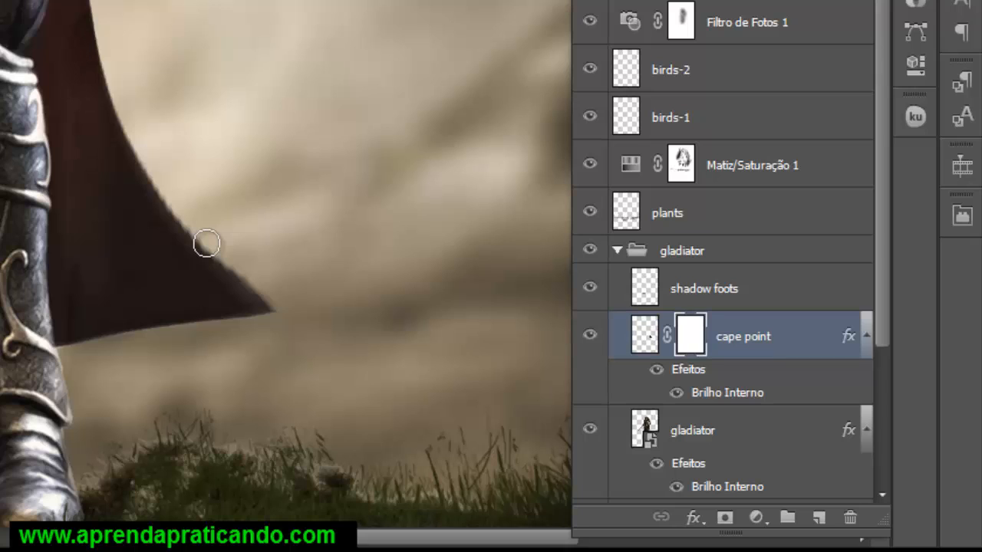
Step: Collapse the gladiator group and review the whole composition with its flared cape
key(ctrl+0)
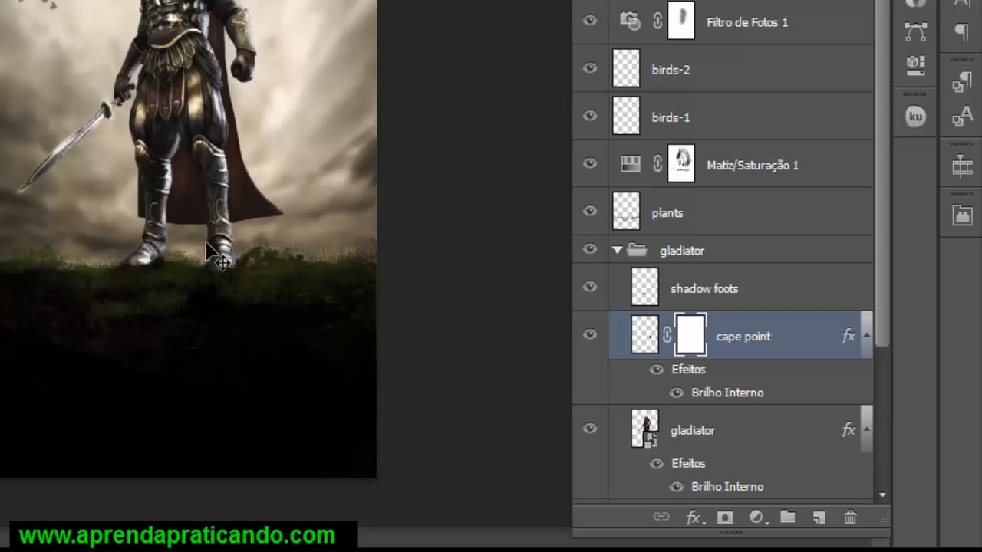
click(617, 251)
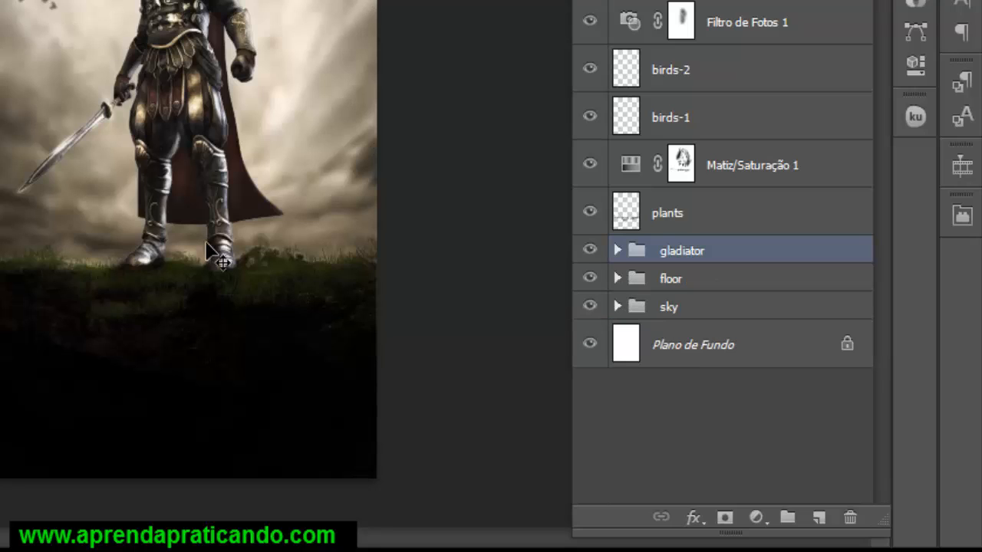
key(ctrl+plus)
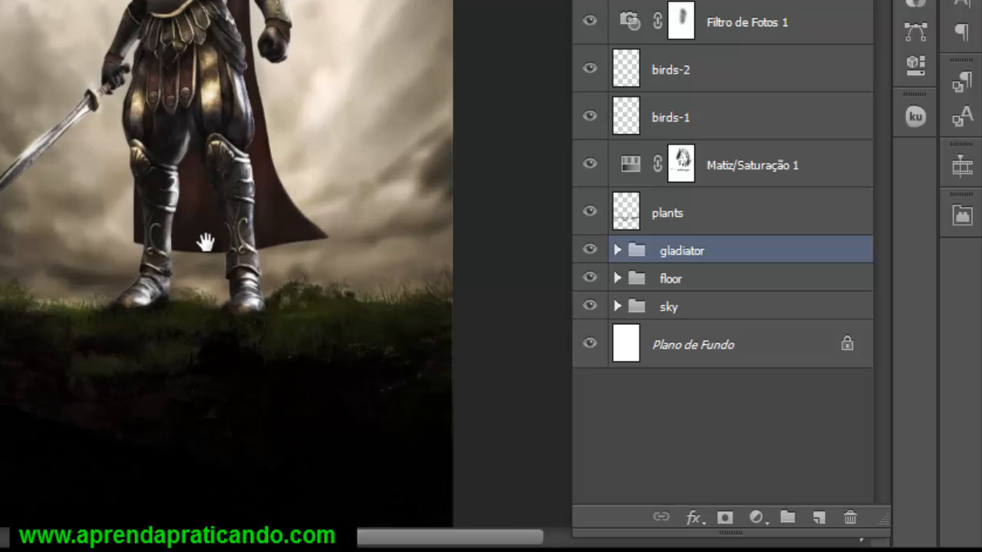
drag(206, 243, 129, 295)
key(ctrl+minus)
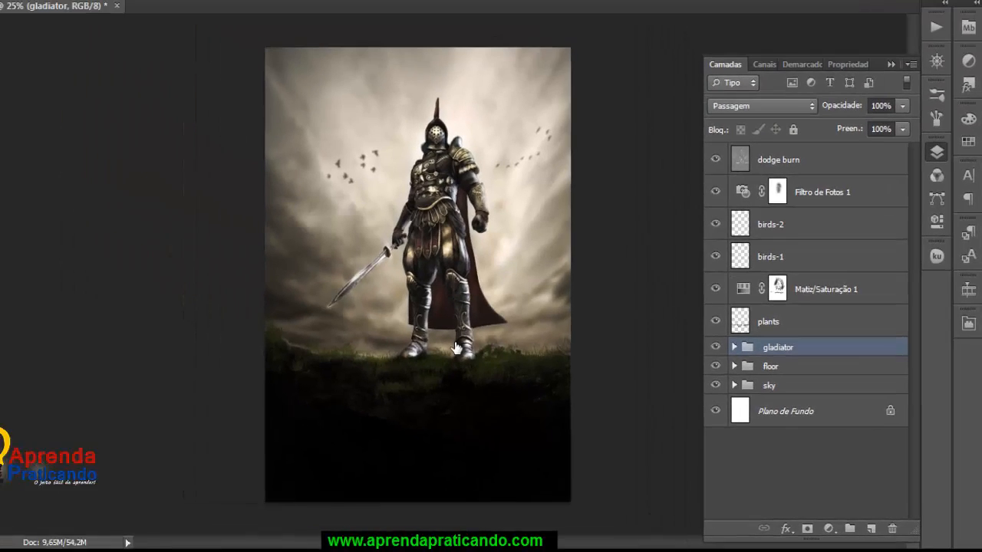
Step: Add a layer named "render" above all others and stamp a merged copy of the visible layers into it
key(alt+period)
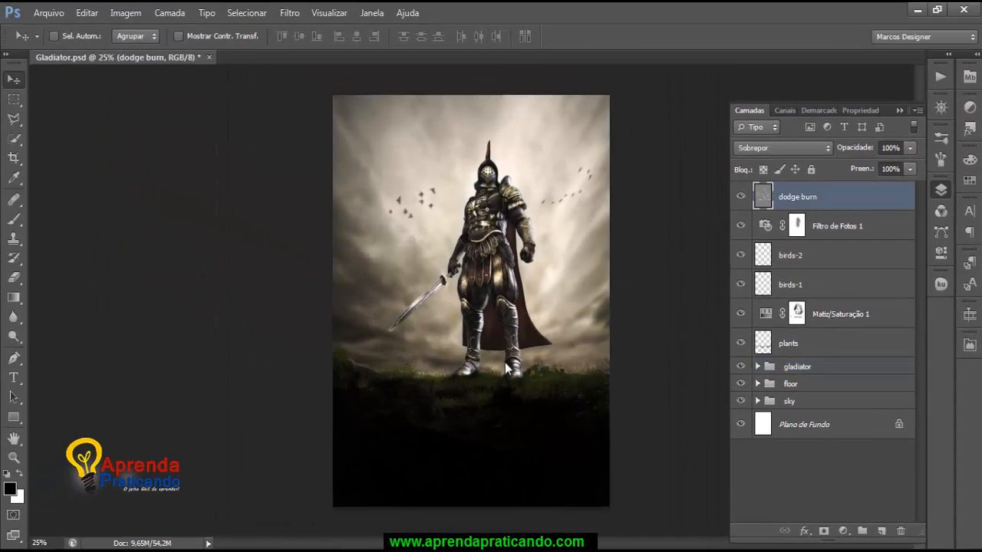
key(ctrl+shift+alt+n)
double_click(793, 196)
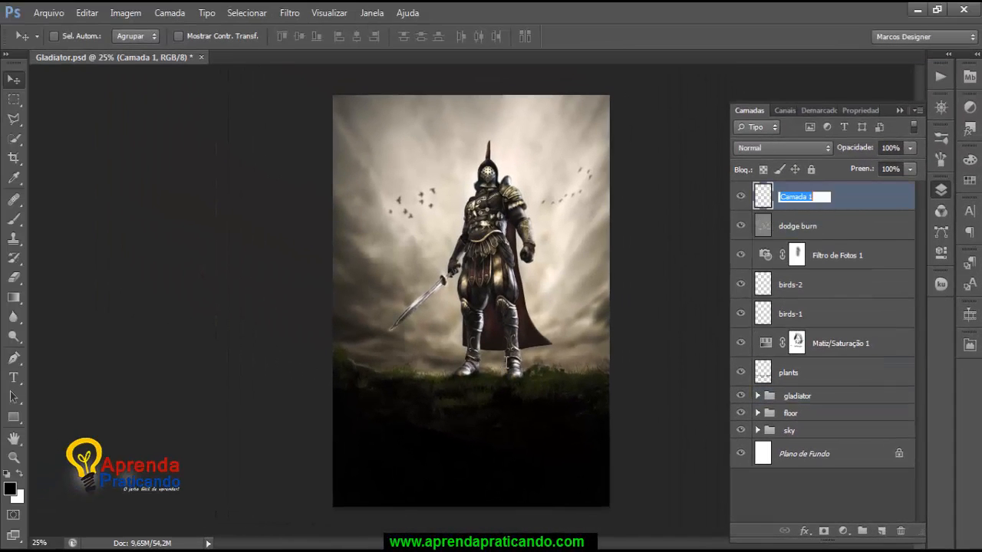
text(render)
click(506, 369)
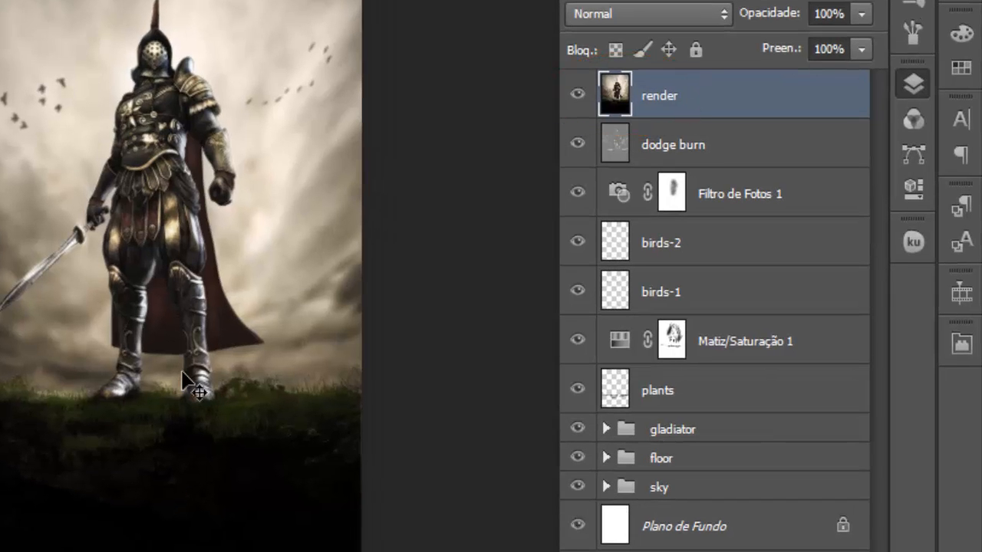
Step: Create a new empty layer above the render layer and name it "dodge burn"
scroll(184, 380, up, 2)
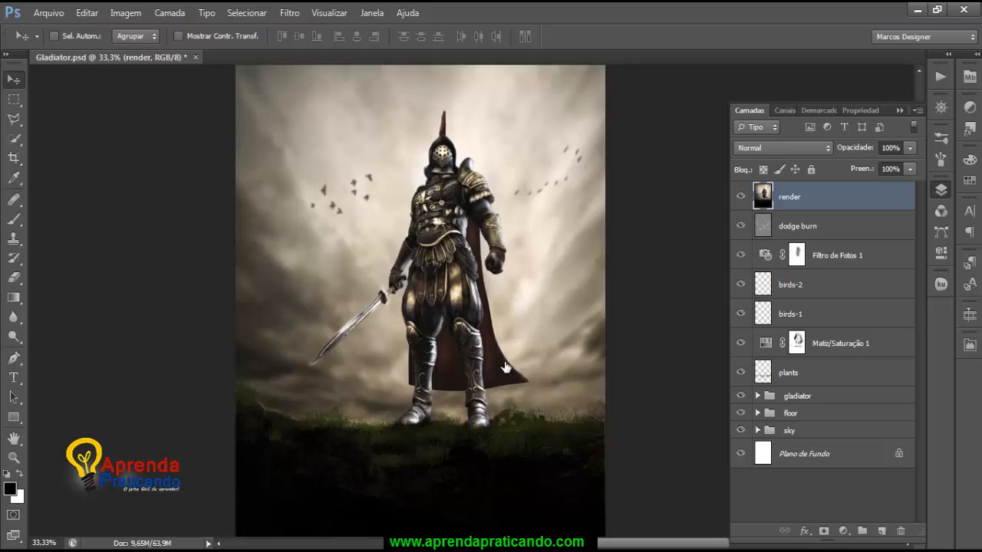
key(ctrl+shift+alt+n)
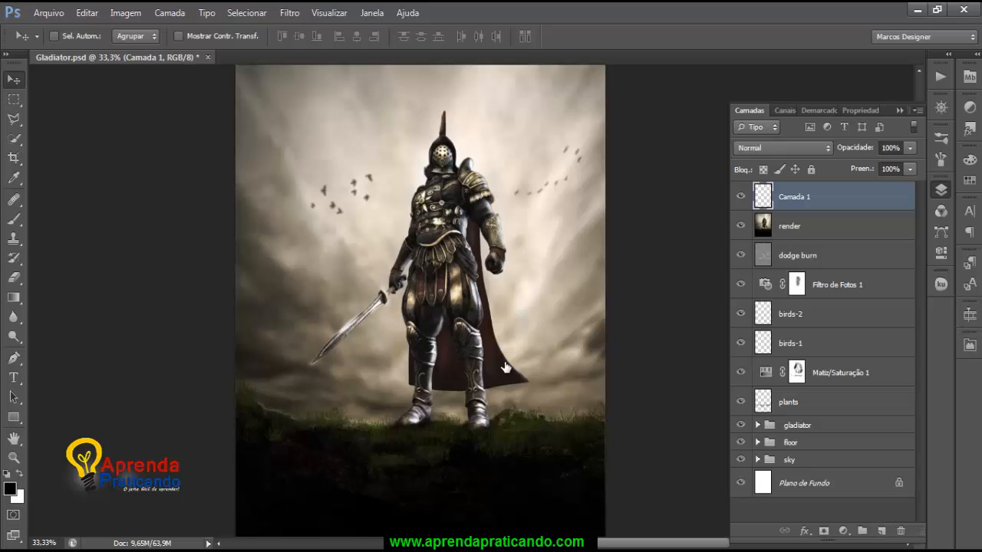
double_click(795, 197)
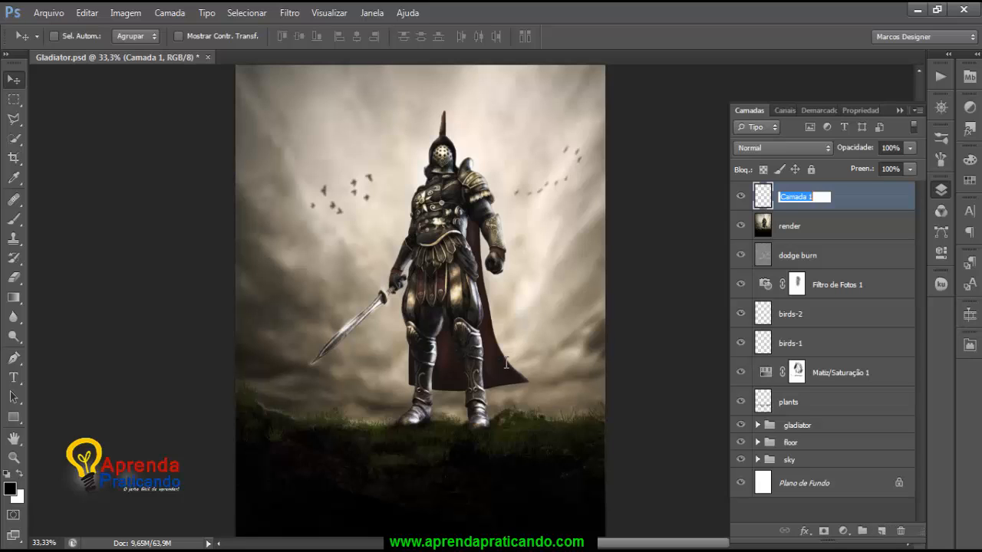
text(dodge burn)
key(Return)
Step: Fill the new dodge burn layer with 50% gray (50% Cinza) and set its blend mode to Soft Light (Luz Indireta)
click(86, 13)
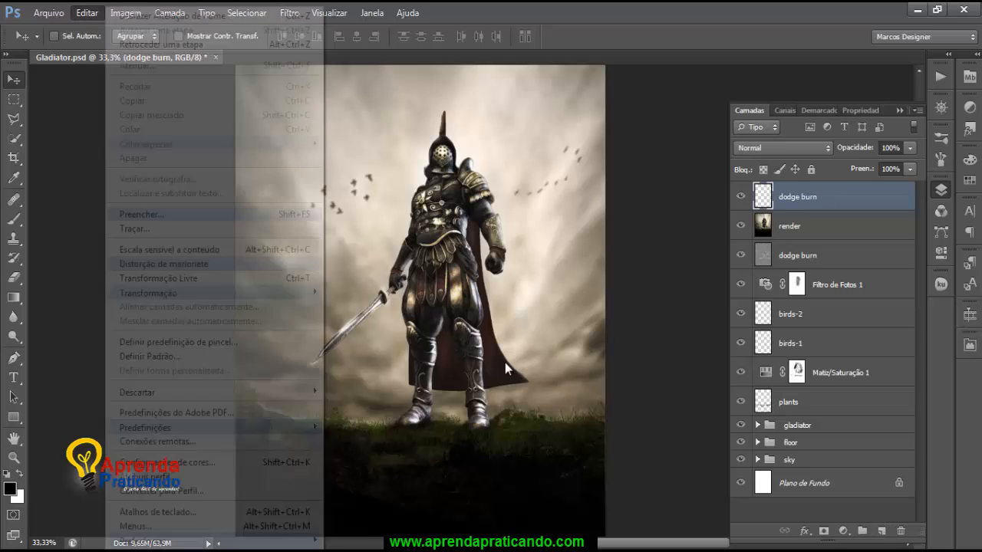
click(139, 215)
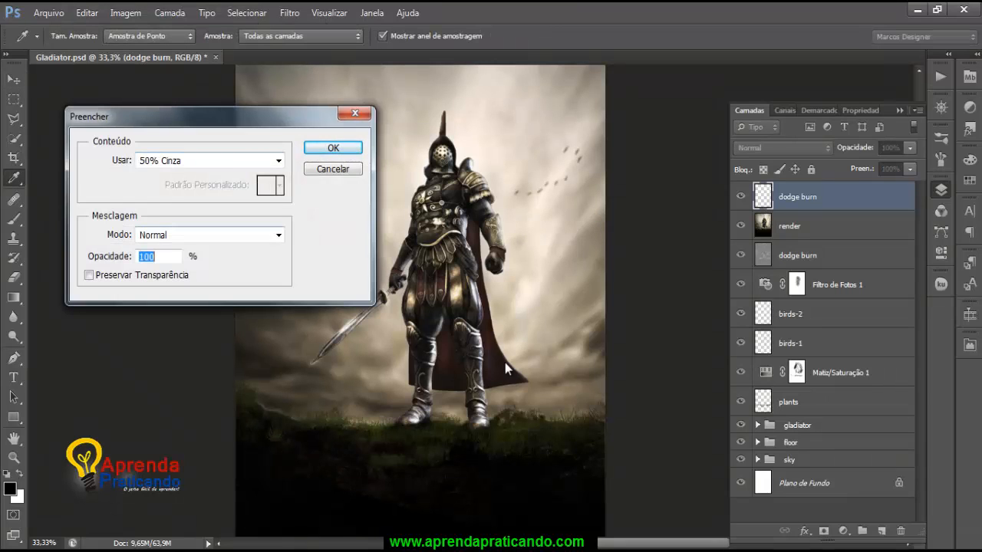
key(Return)
key(v)
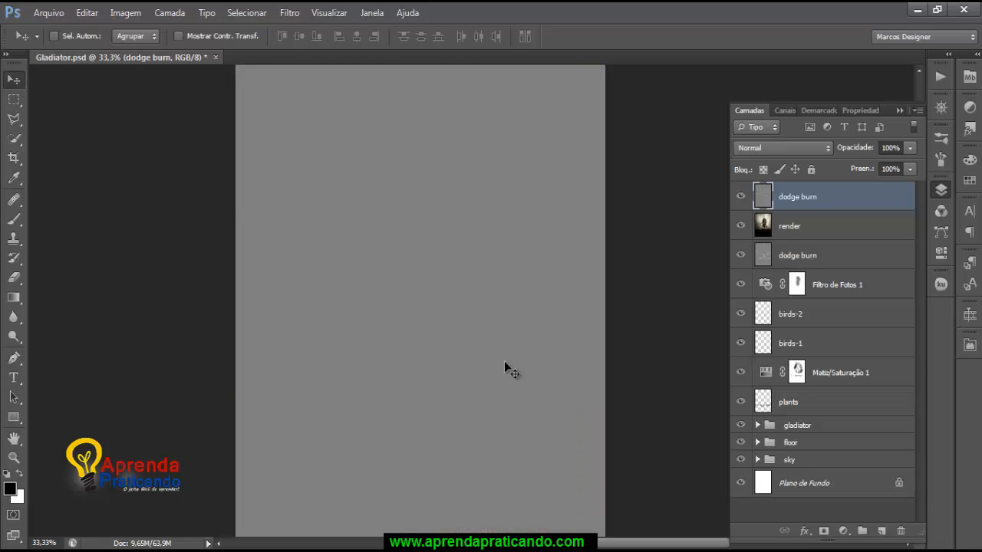
click(782, 148)
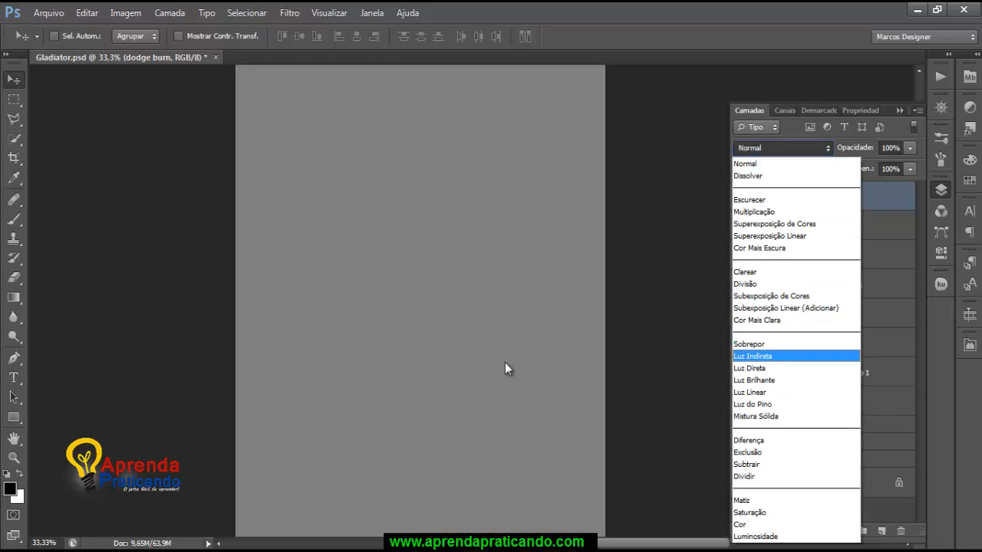
click(753, 356)
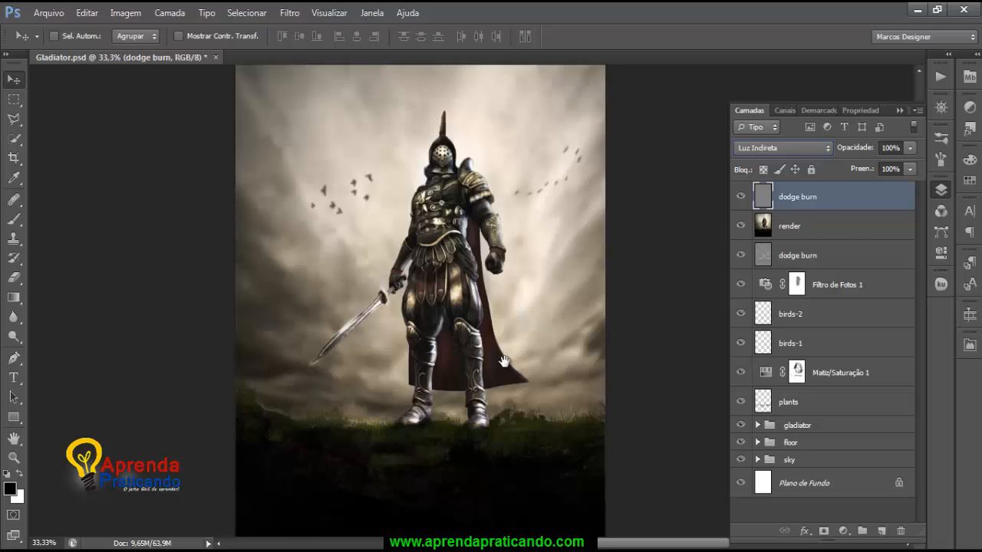
Step: Lighten the gladiator's broad highlights with the Dodge tool (Subexposição) on midtones at 16% exposure, using a 70 to 80 px brush
key(o)
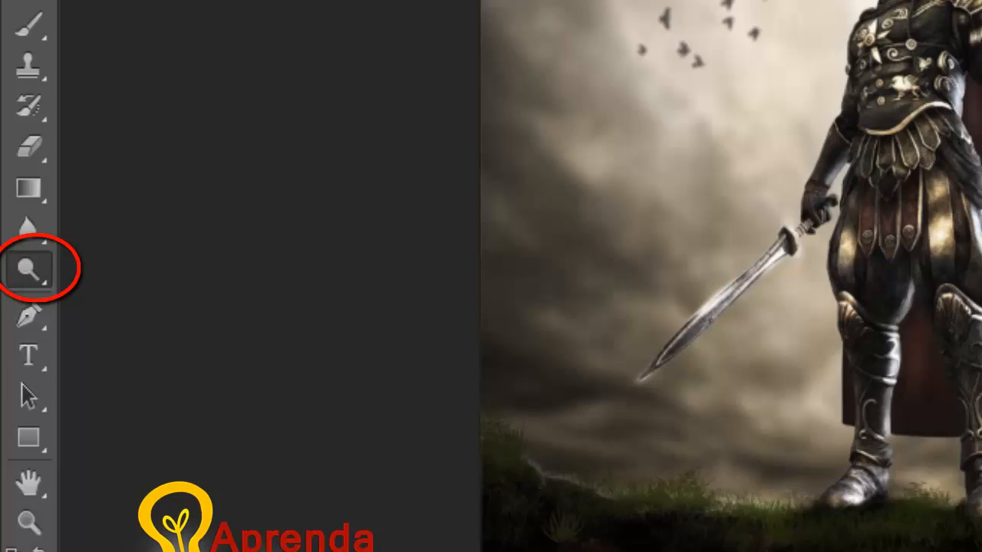
drag(882, 230, 842, 401)
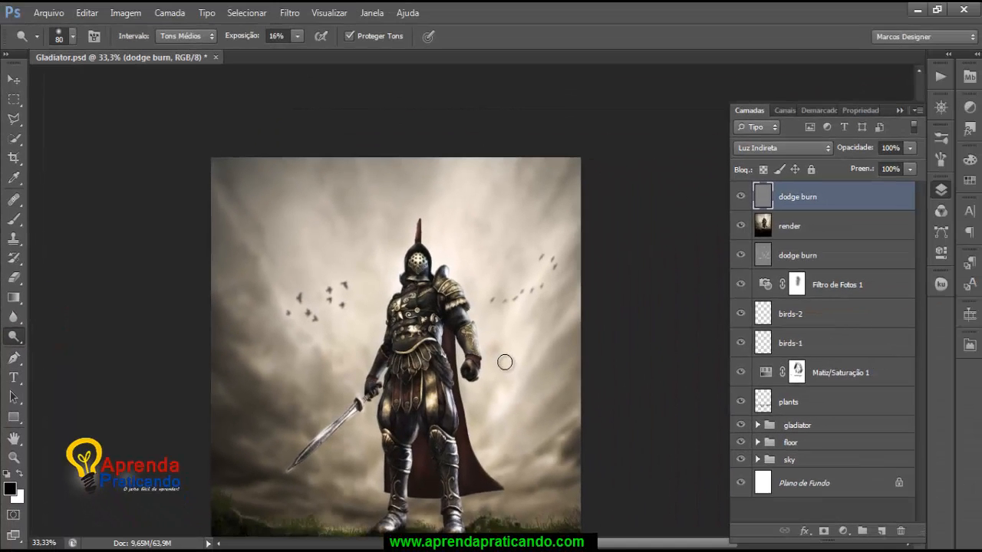
drag(505, 362, 520, 292)
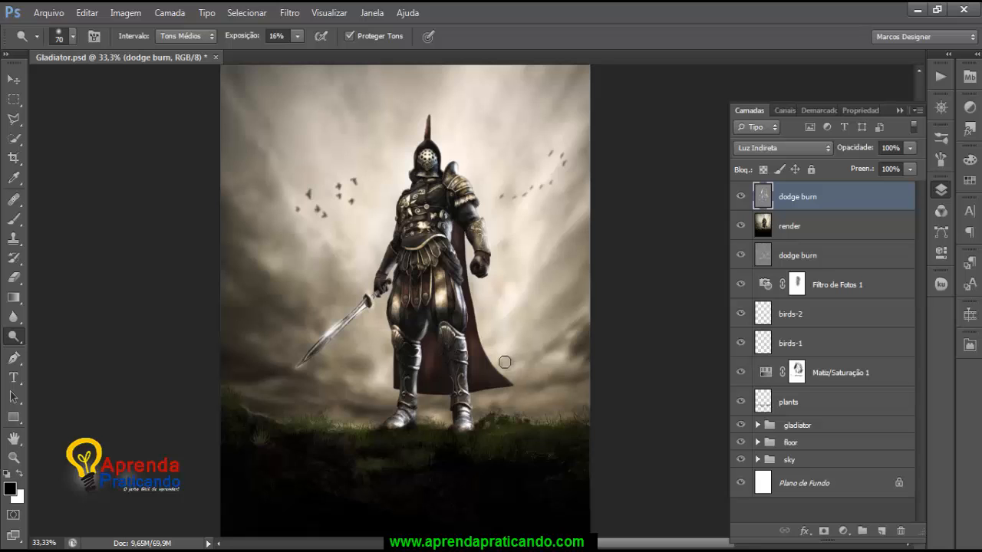
Step: Dodge the finer highlights on the gladiator's armor and skirt with brushes of 25 and 15 px at 16% exposure
key(ctrl+1)
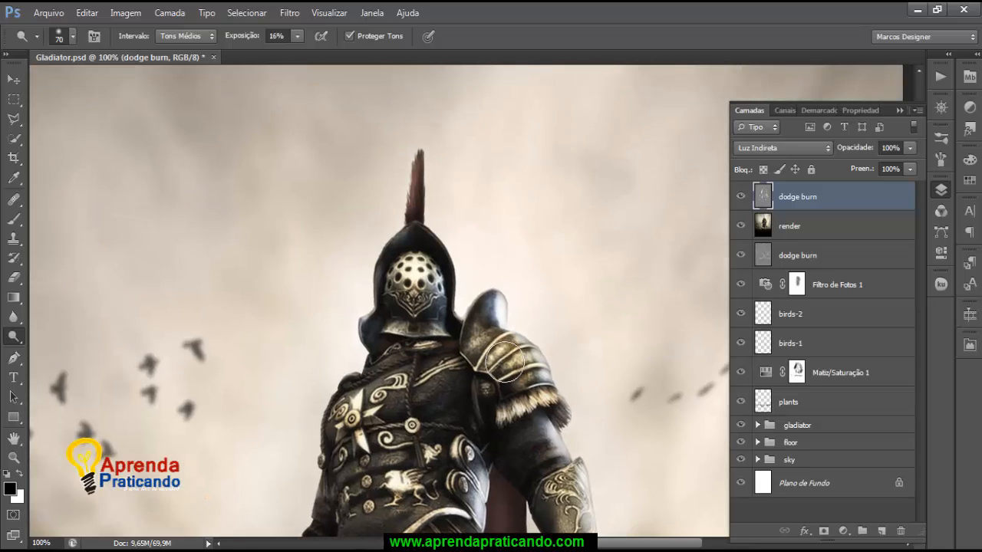
scroll(504, 362, down, 3)
key(bracketleft)
key(bracketleft)
key(bracketleft)
key(bracketleft)
key(bracketleft)
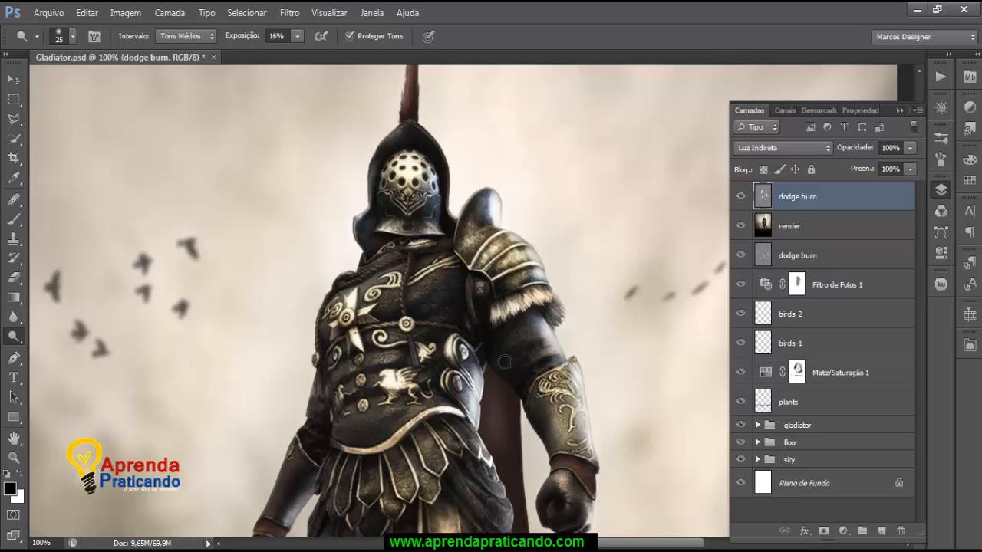
key(bracketleft)
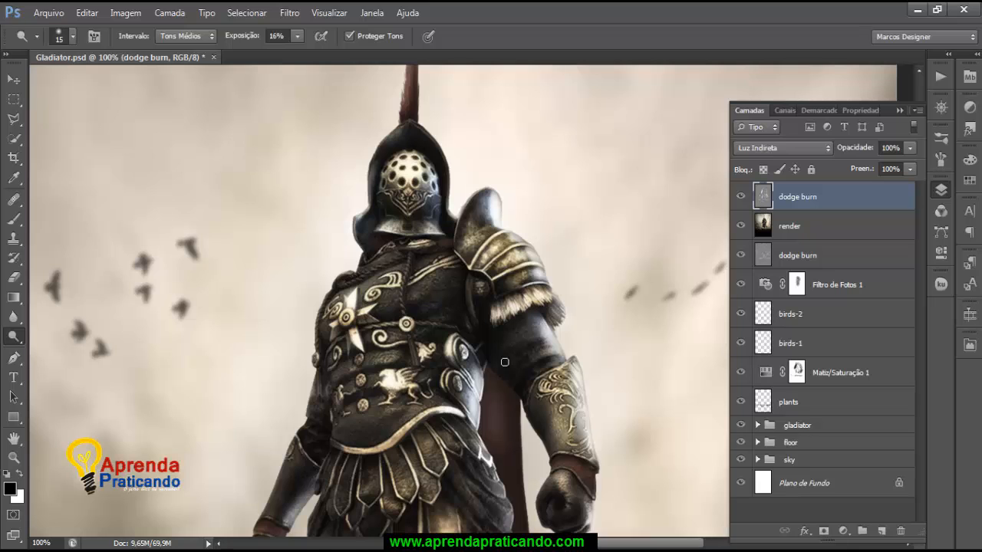
scroll(504, 362, down, 3)
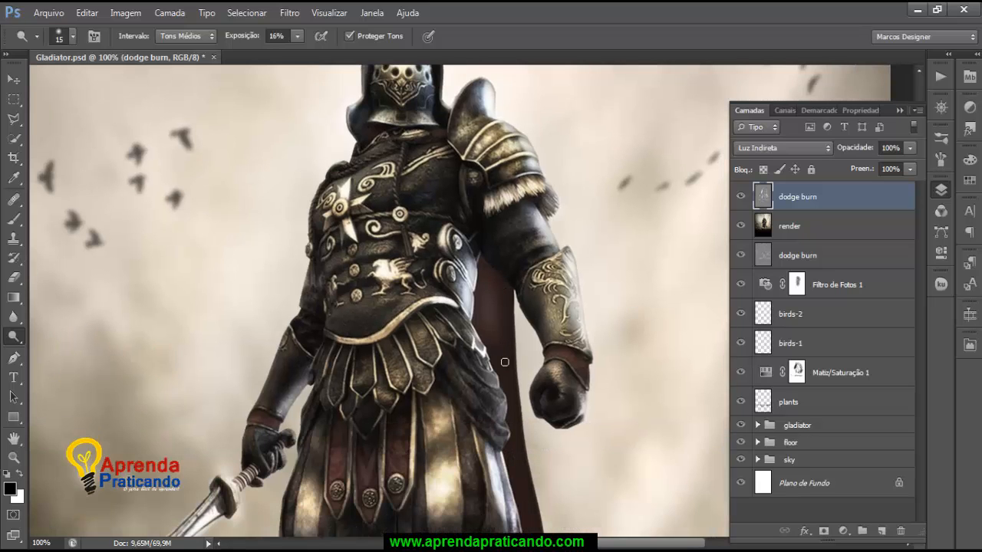
scroll(504, 362, down, 3)
scroll(504, 362, down, 2)
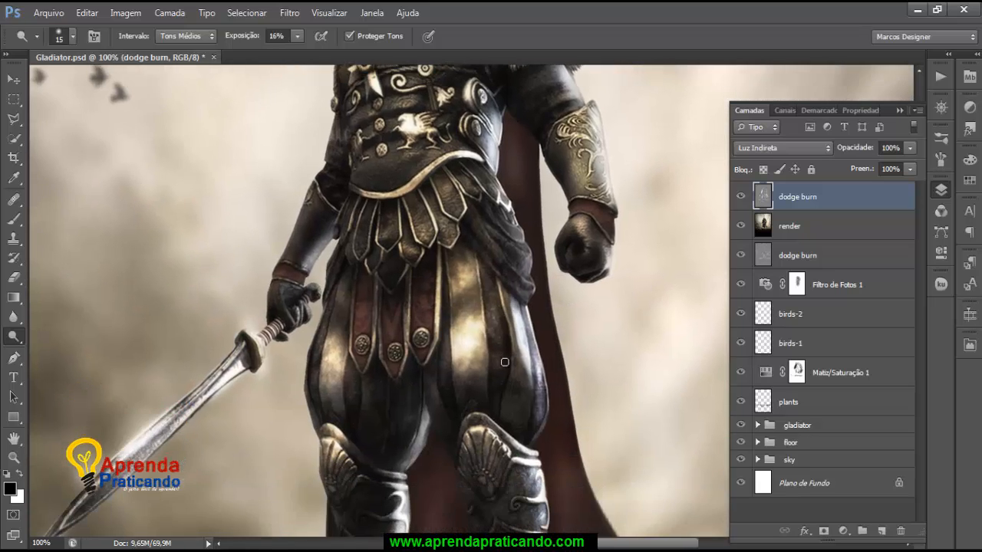
scroll(505, 362, up, 1)
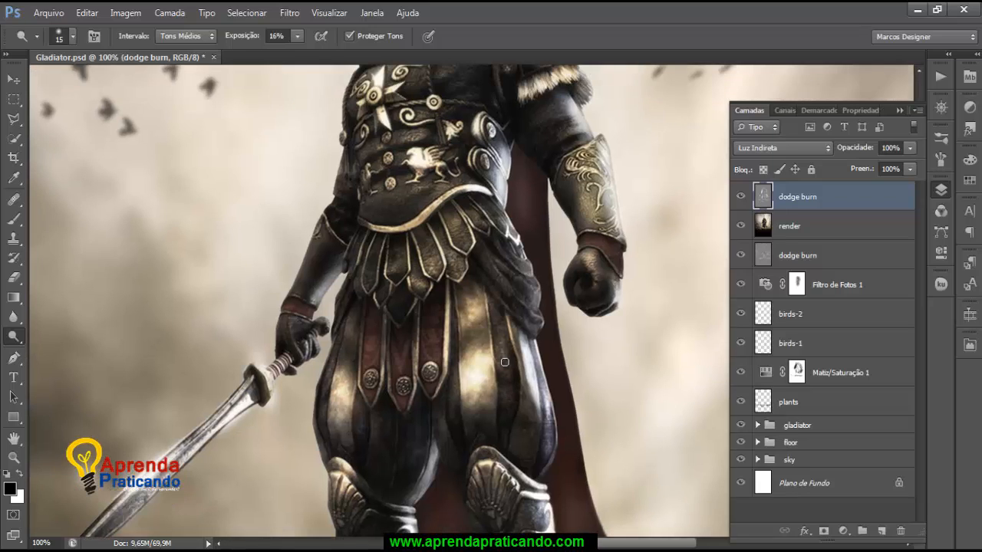
scroll(505, 362, left, 1)
scroll(505, 362, down, 1)
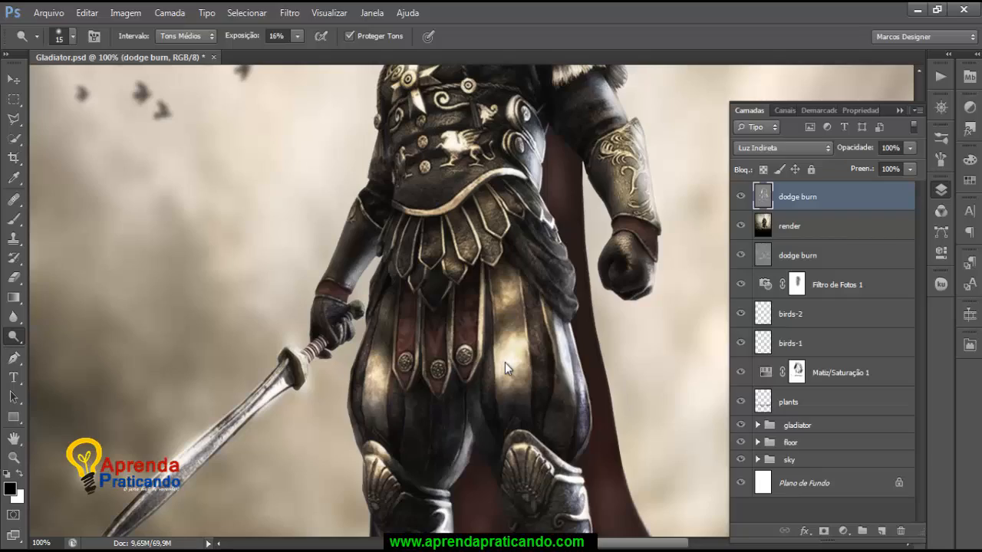
Step: Darken the shadows on the gladiator's torso and skirt with the Burn tool (Superexposição) on midtones at 15% exposure, using 40 to 25 px brushes
right_click(14, 336)
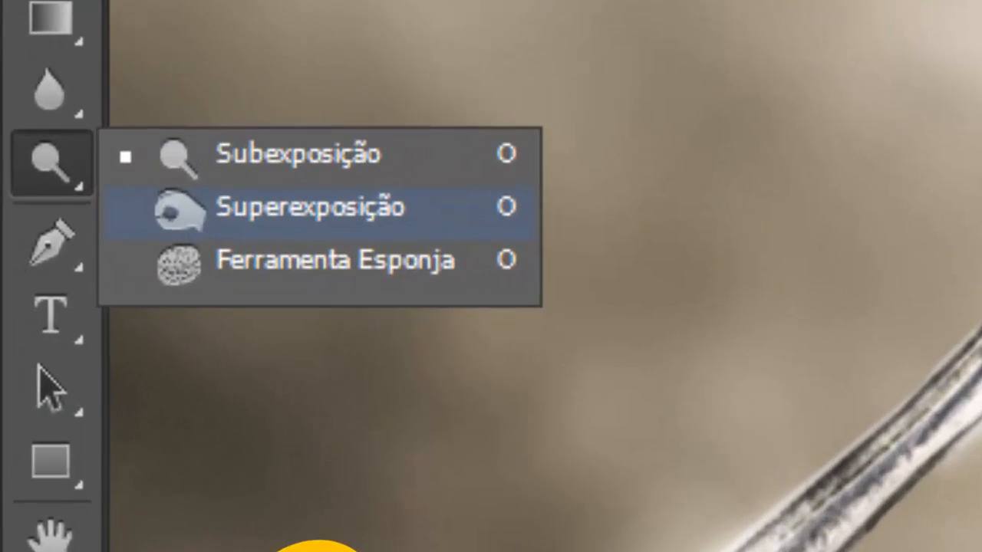
click(307, 207)
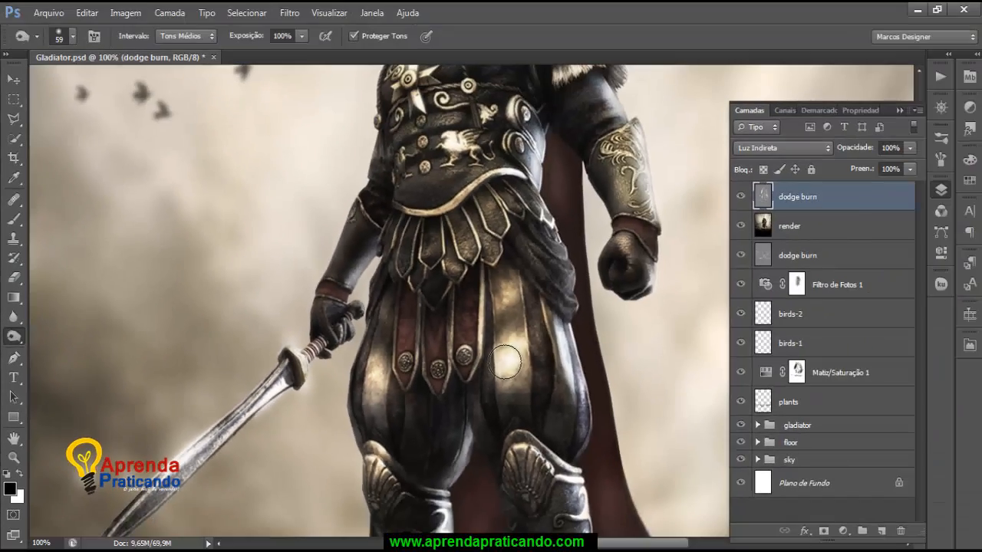
key(Return)
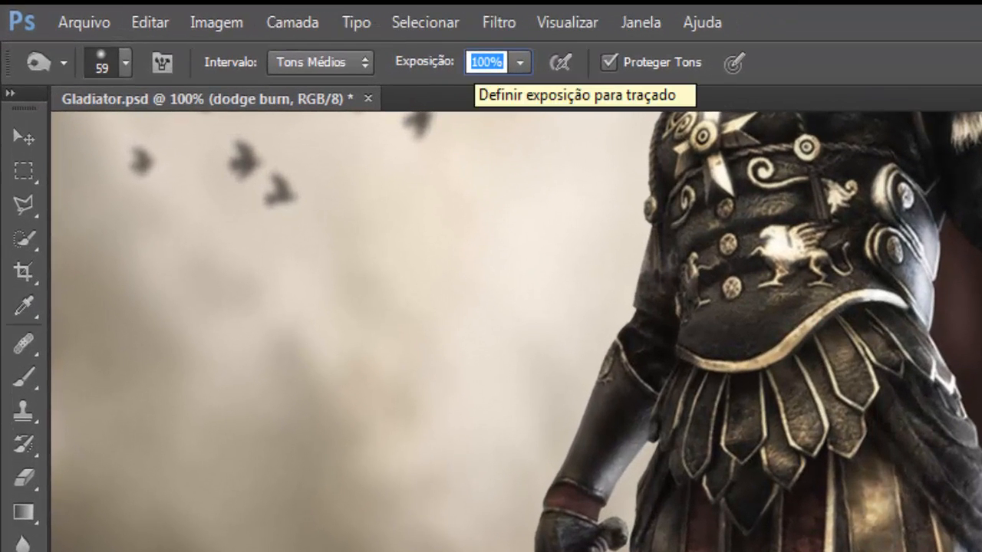
text(15)
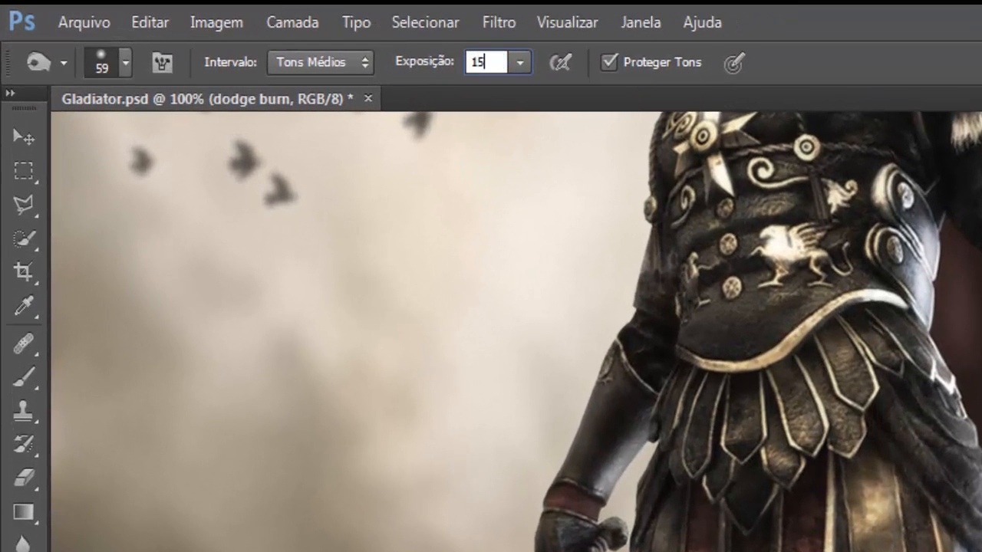
key(Return)
drag(767, 253, 660, 401)
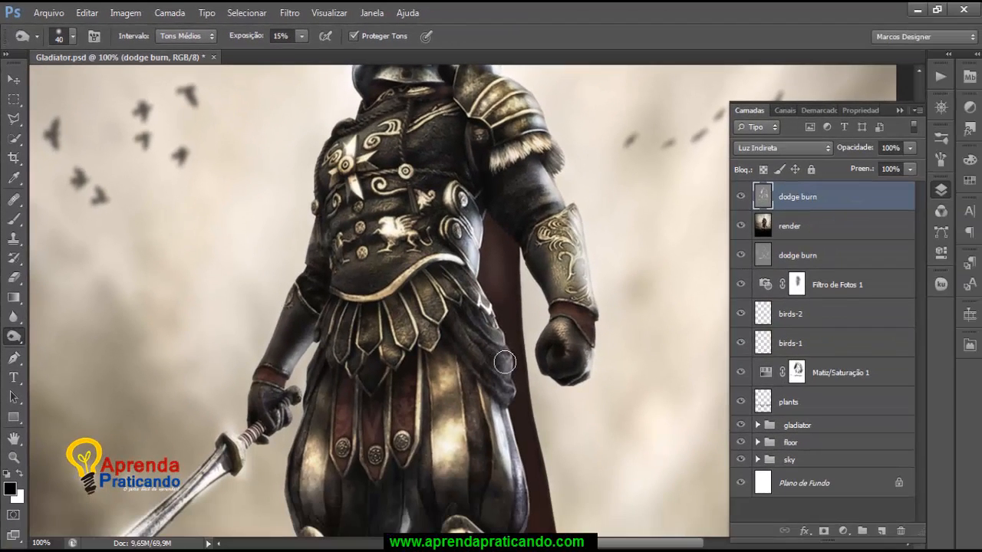
key(bracketleft)
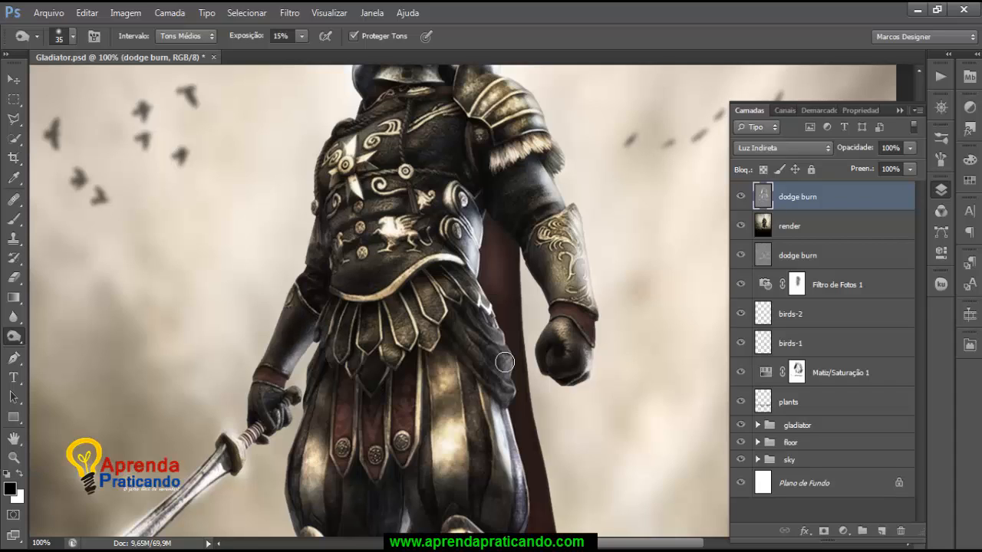
key(bracketleft)
key(bracketleft)
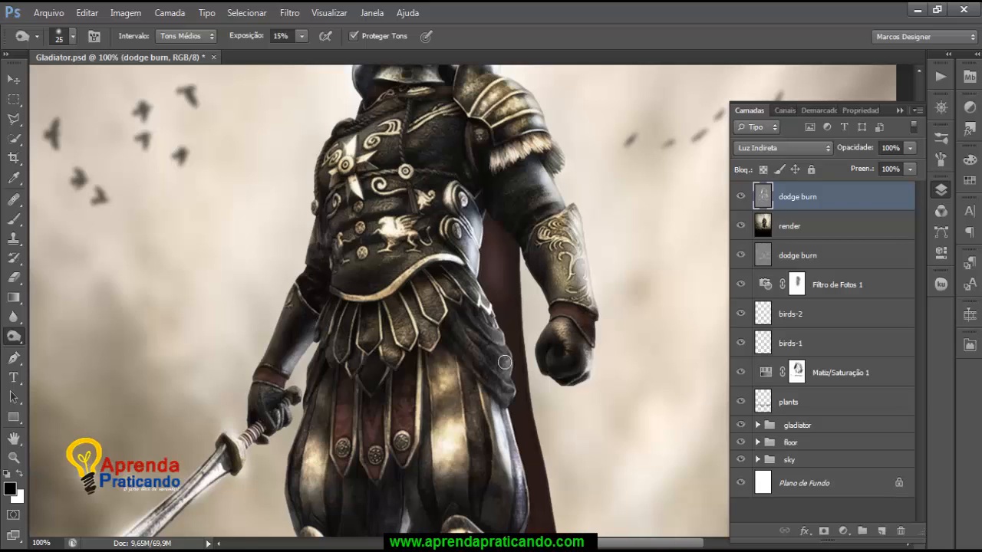
Step: Burn the shadows on the gladiator's legs, greaves and armor details with 25 and 15 px brushes at 15% exposure
scroll(504, 362, down, 3)
scroll(504, 362, down, 7)
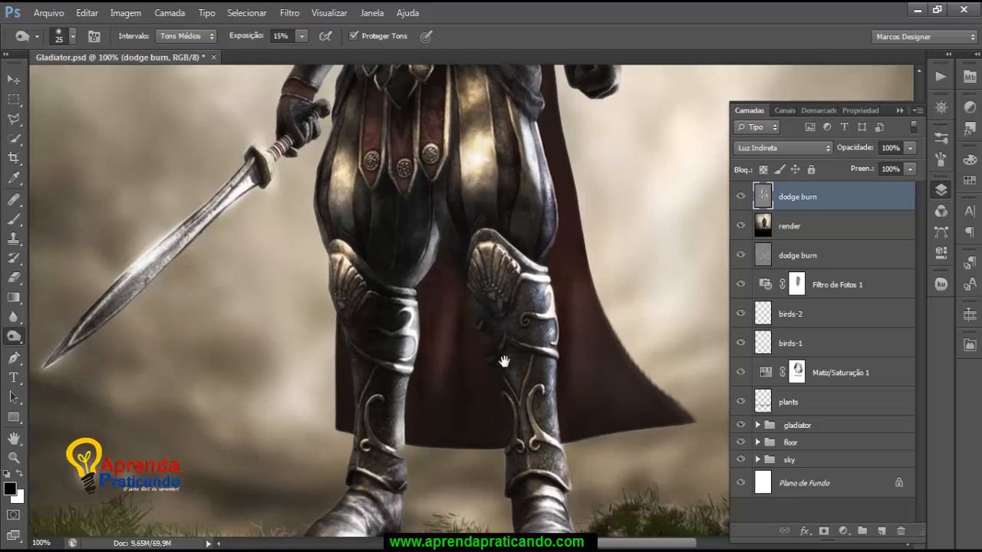
scroll(504, 362, down, 2)
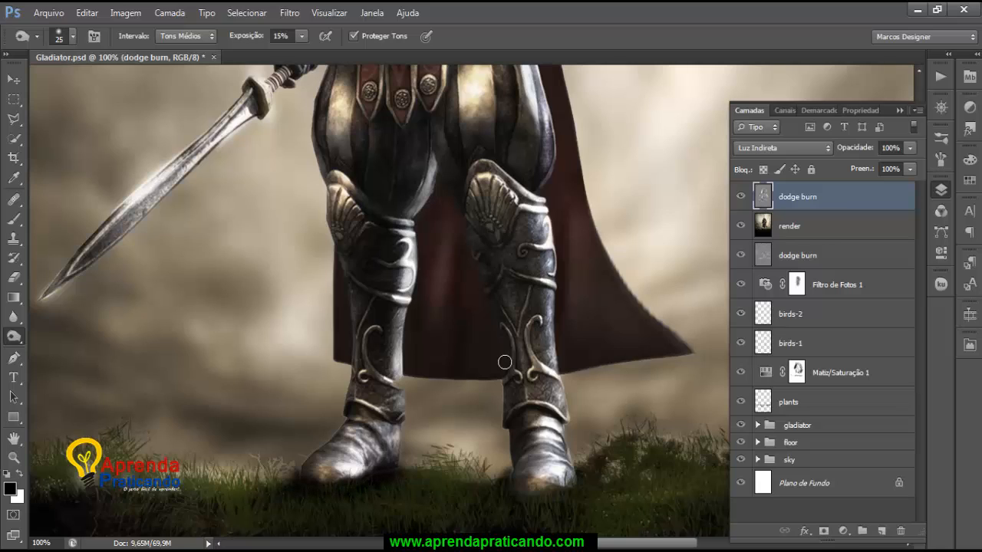
scroll(504, 362, down, 2)
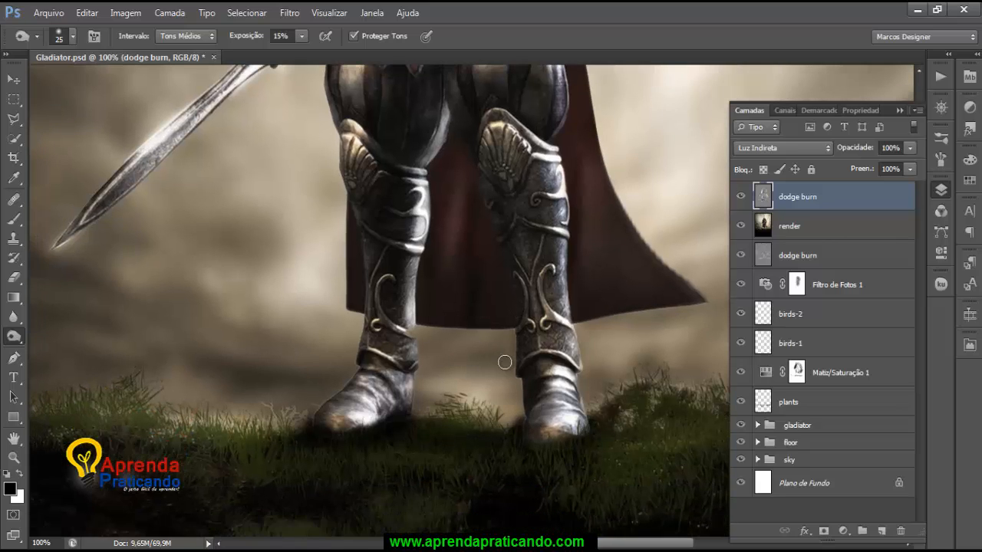
scroll(504, 362, up, 4)
scroll(504, 362, up, 4)
scroll(504, 362, up, 6)
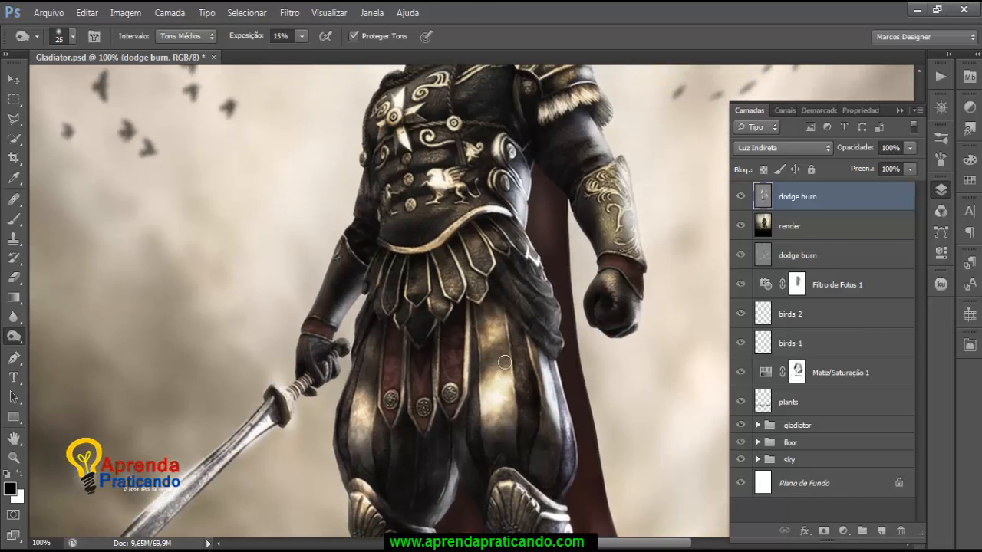
scroll(504, 362, down, 3)
key(bracketleft)
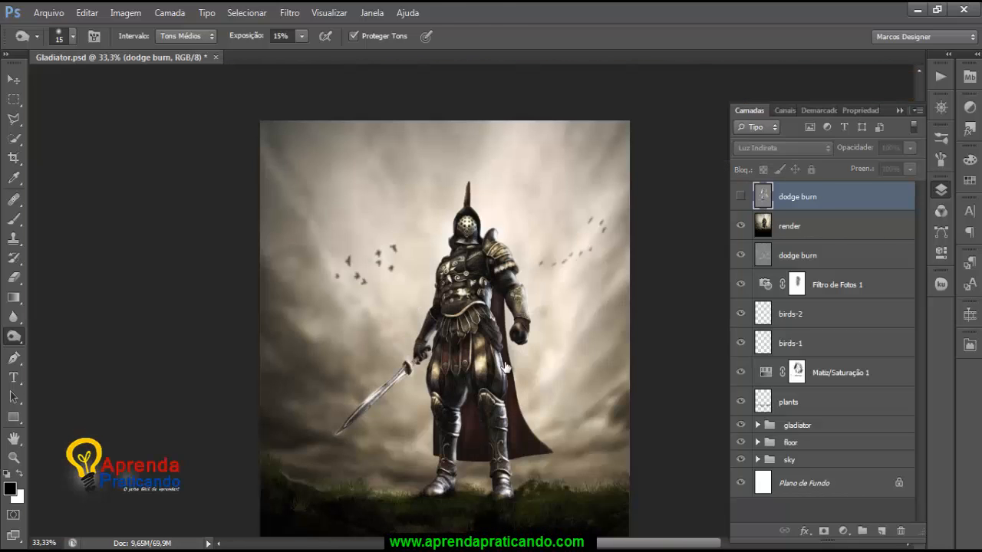
Step: Review the whole composition with the upper dodge burn layer shown to judge the light and shadow retouching
scroll(503, 362, down, 3)
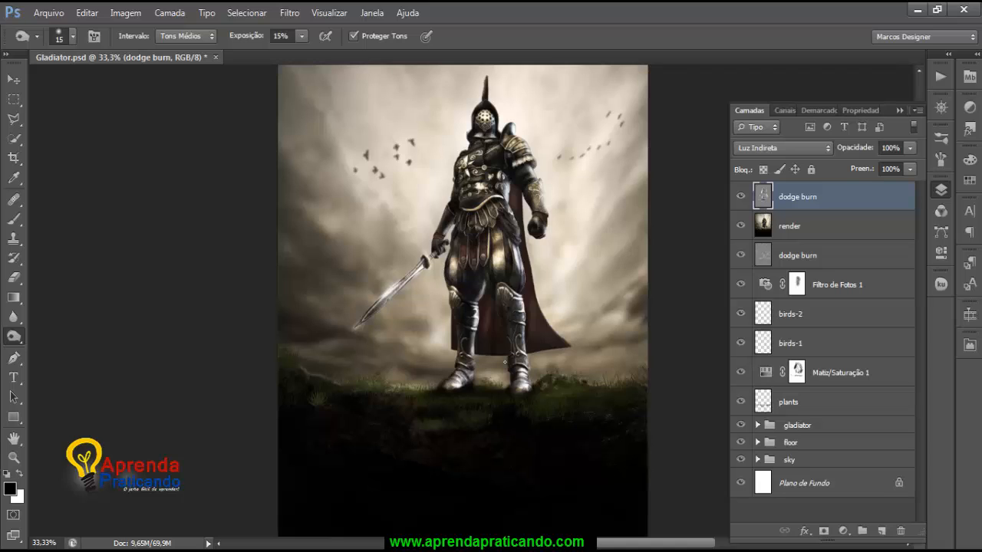
scroll(505, 362, up, 2)
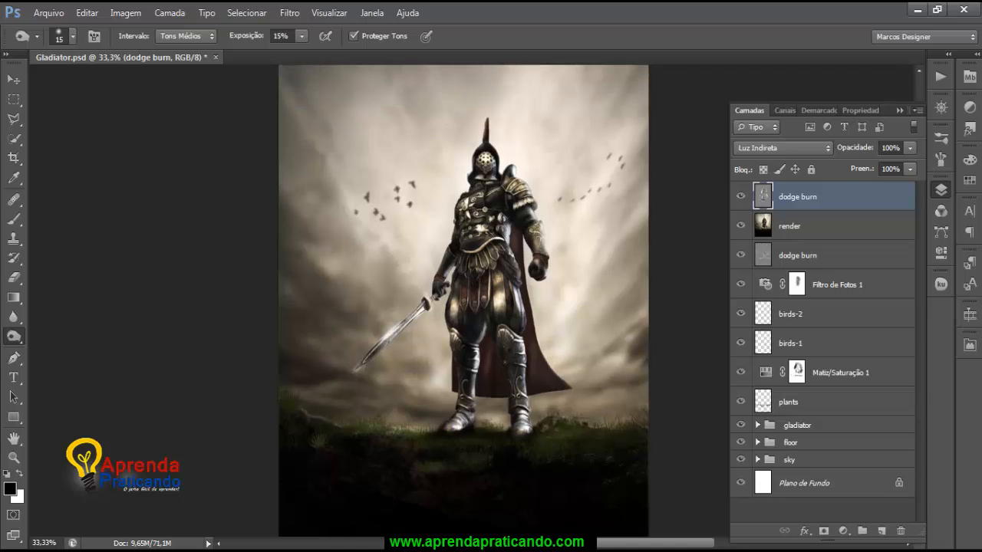
drag(530, 347, 504, 362)
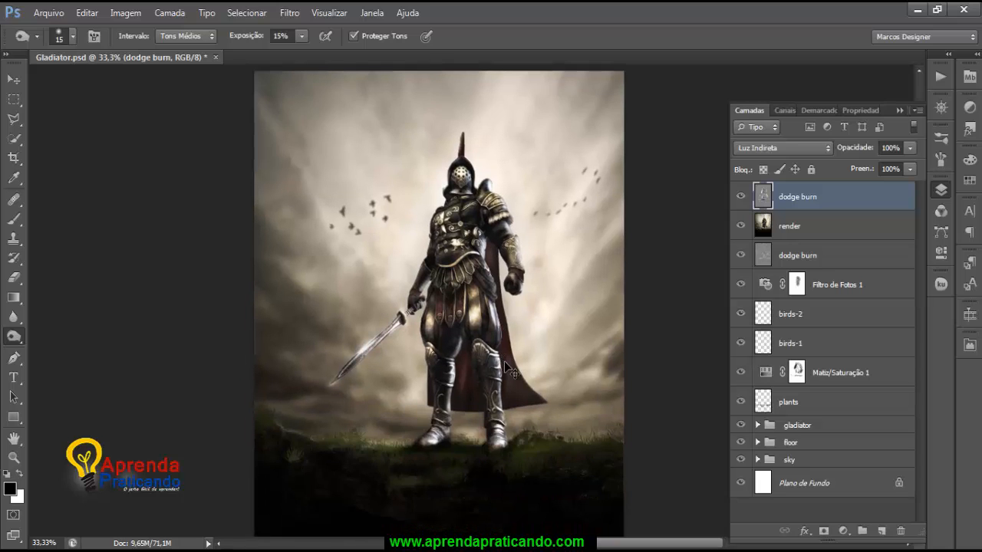
key(ctrl+plus)
key(ctrl+minus)
key(ctrl+minus)
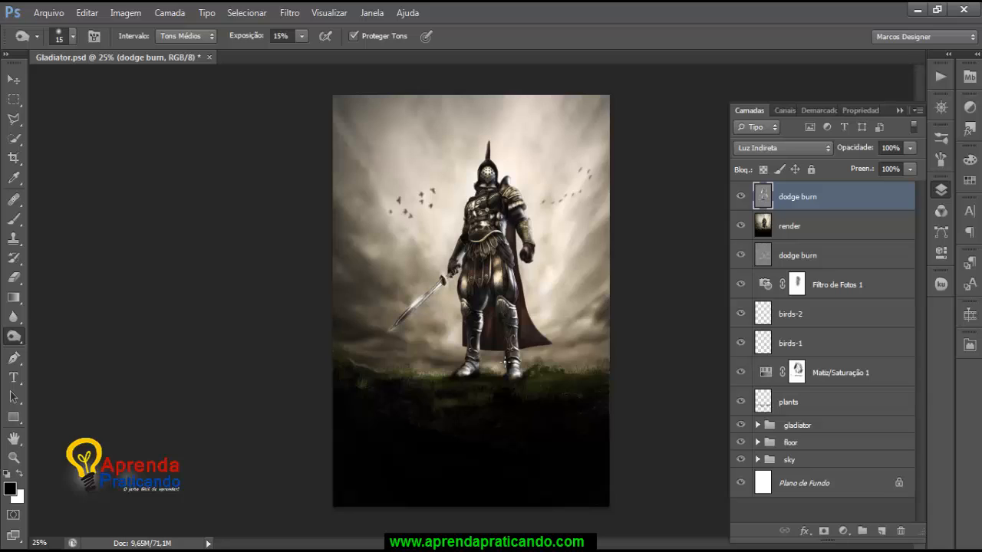
Step: Place the grunge texture file 6 above the render layer and stretch it to cover the canvas, about 107% wide and 162% high
key(v)
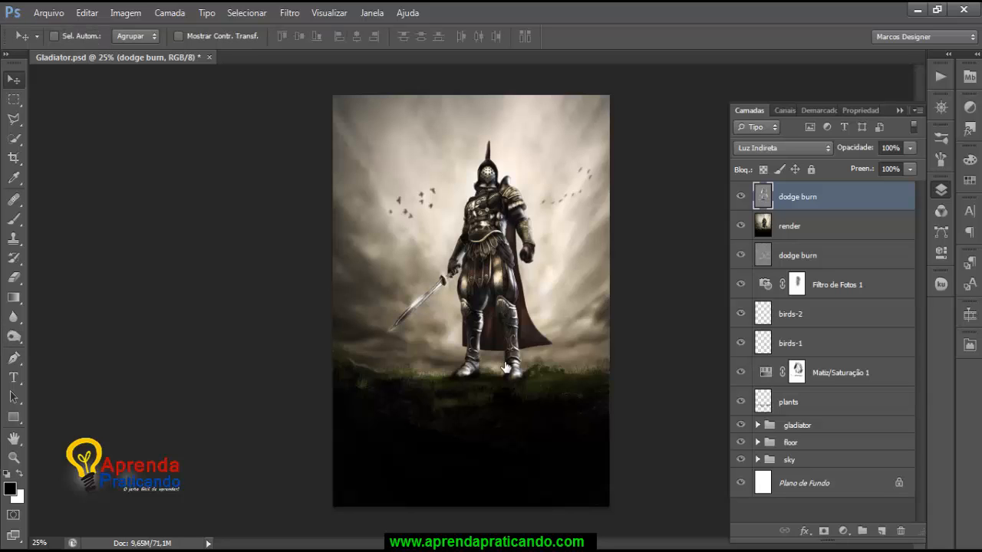
key(alt+bracketleft)
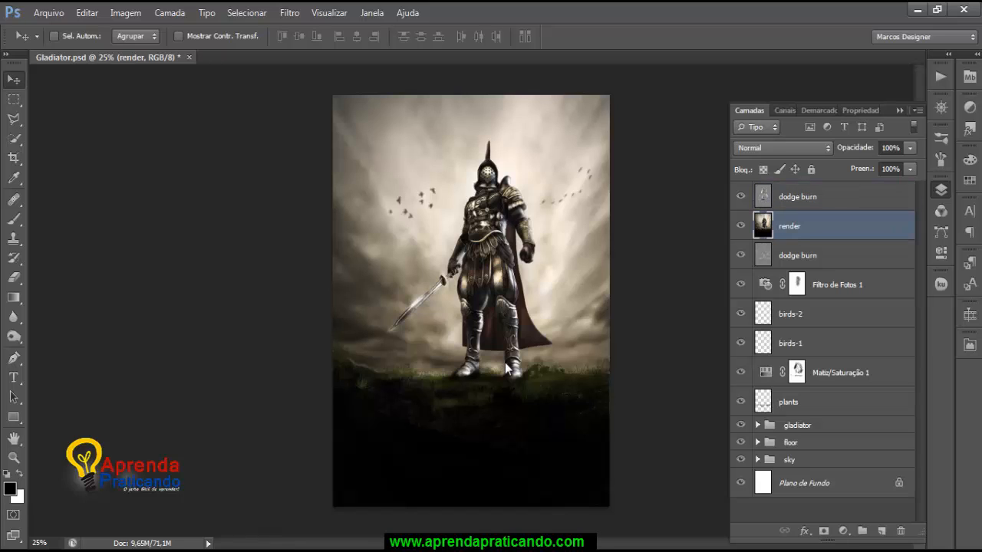
key(alt+Tab)
mouse_move(293, 123)
mouse_down()
mouse_move(270, 386)
mouse_move(242, 548)
mouse_move(504, 367)
mouse_up()
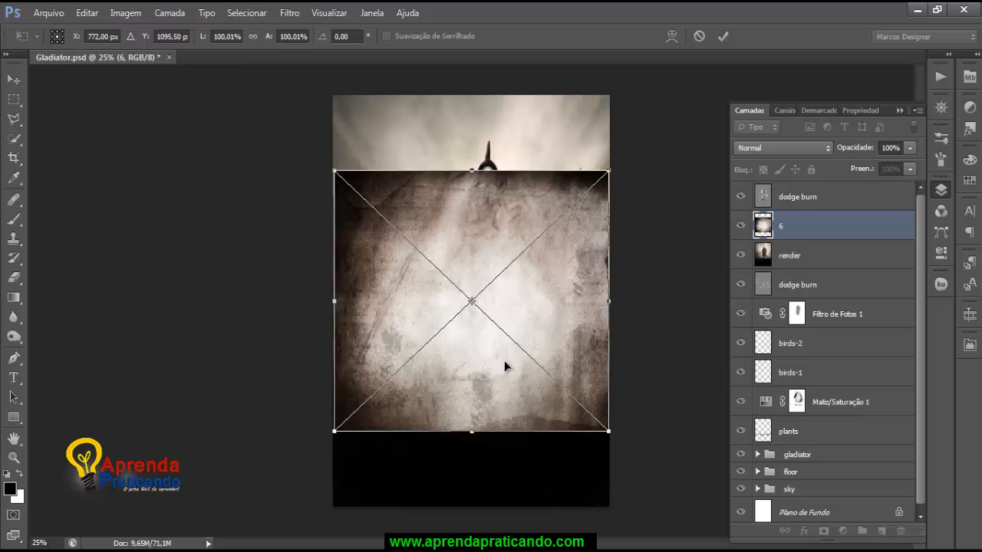
drag(488, 282, 483, 198)
drag(604, 343, 609, 355)
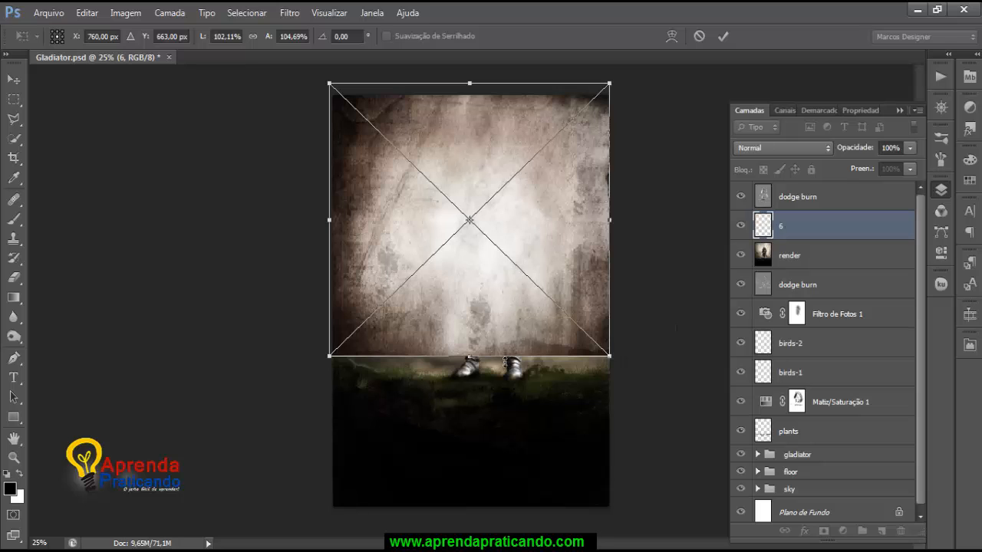
mouse_move(501, 357)
mouse_down()
mouse_move(503, 471)
mouse_move(501, 358)
mouse_move(504, 366)
mouse_up()
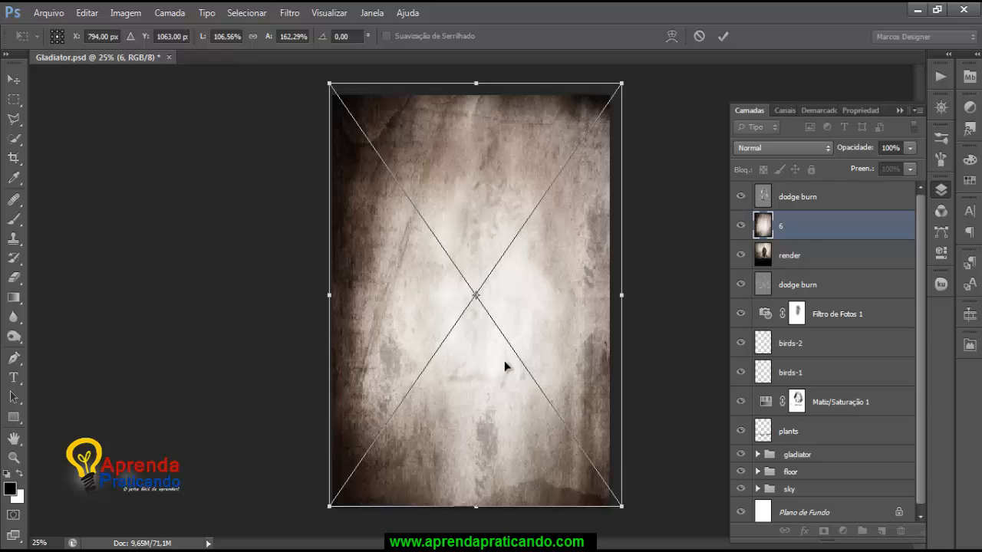
key(Return)
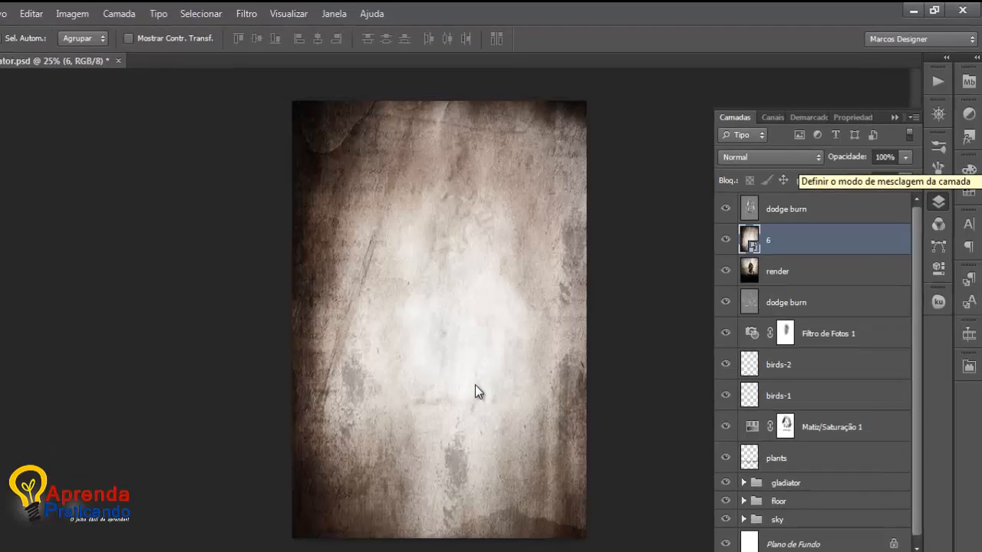
Step: Set the blend mode of texture layer 6 to Overlay (Sobrepor) and inspect its effect on the image
click(819, 148)
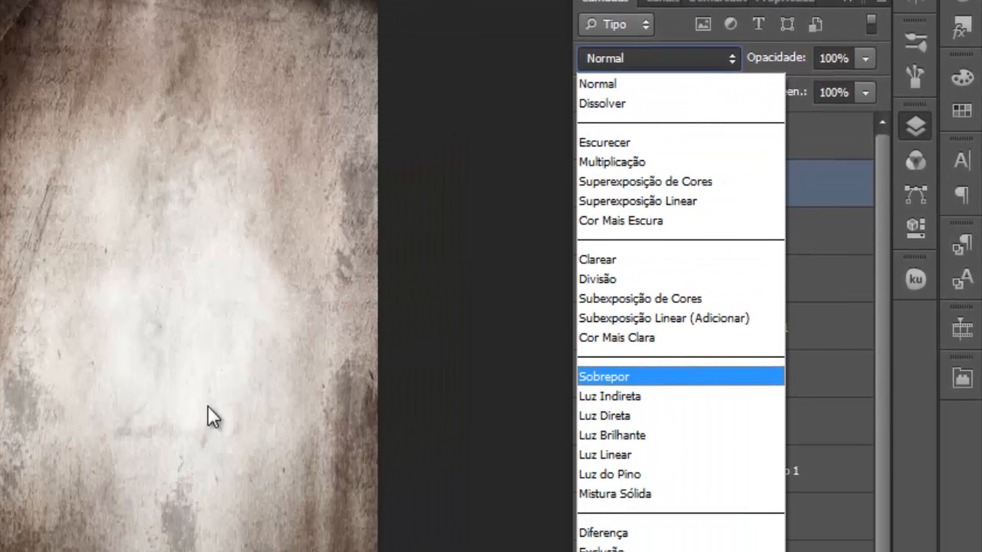
key(Return)
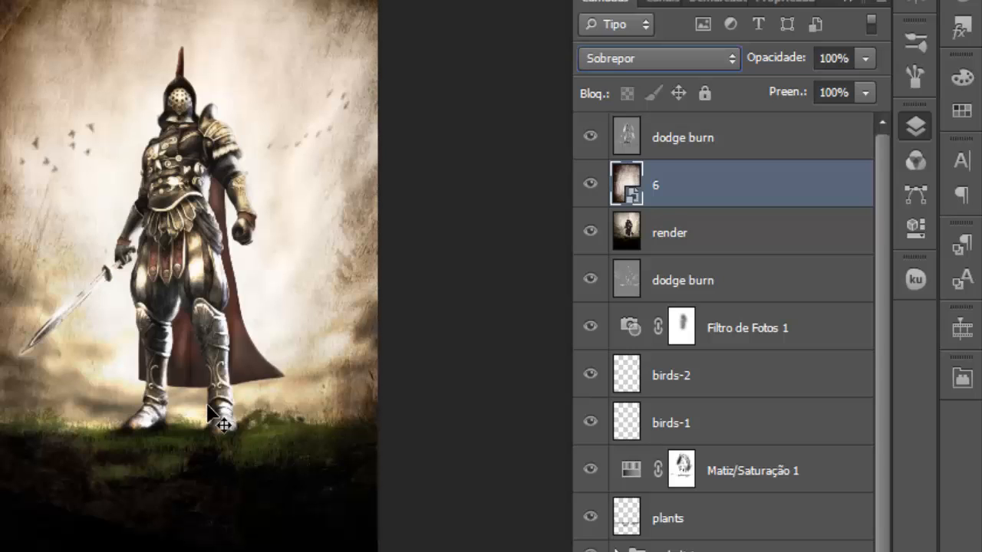
key(ctrl+plus)
drag(207, 406, 178, 510)
scroll(208, 405, down, 2)
key(ctrl+minus)
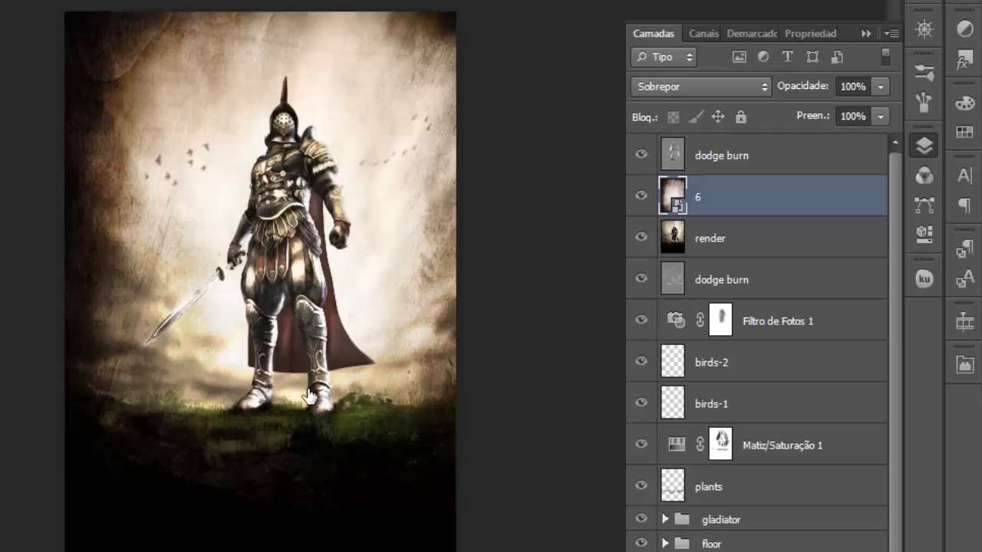
Step: Compare the image without texture layer 6 and delete that layer
key(ctrl+comma)
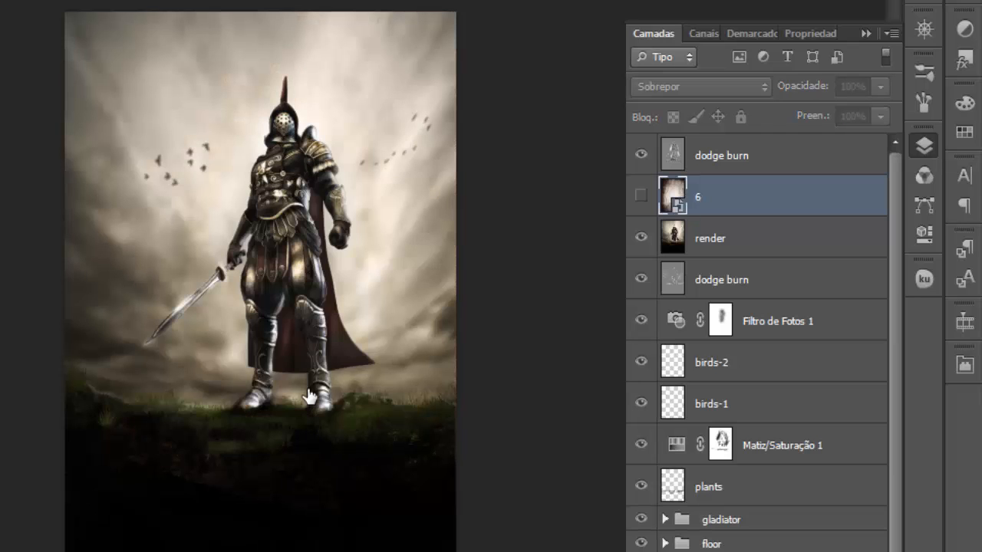
key(Delete)
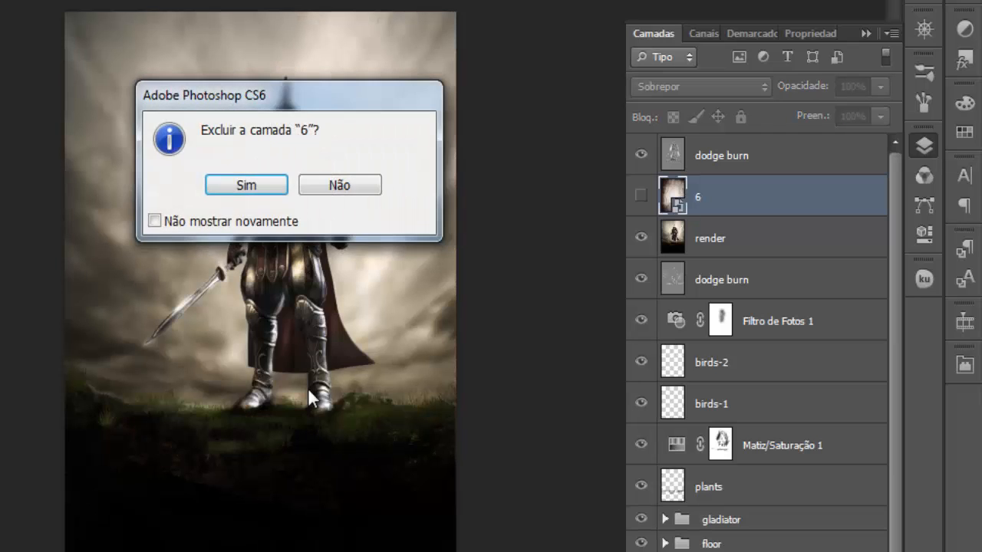
key(Return)
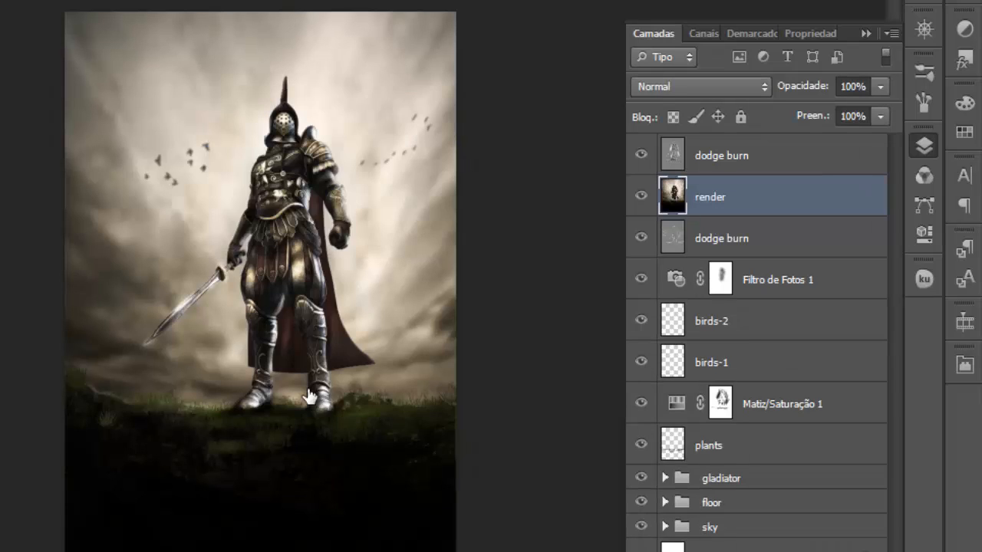
Step: Hide the render layer and select the uppermost dodge burn layer
key(ctrl+comma)
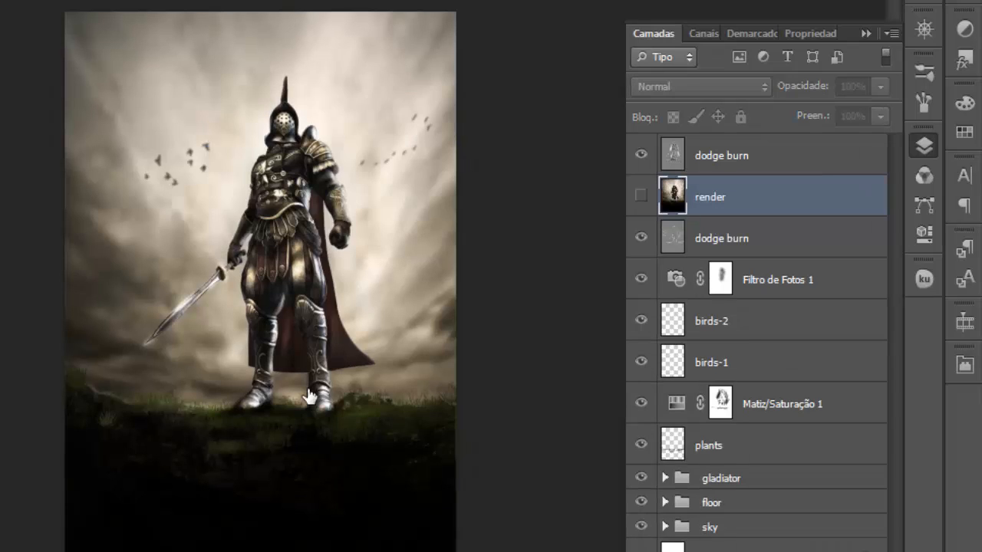
key(alt+bracketleft)
key(alt+bracketleft)
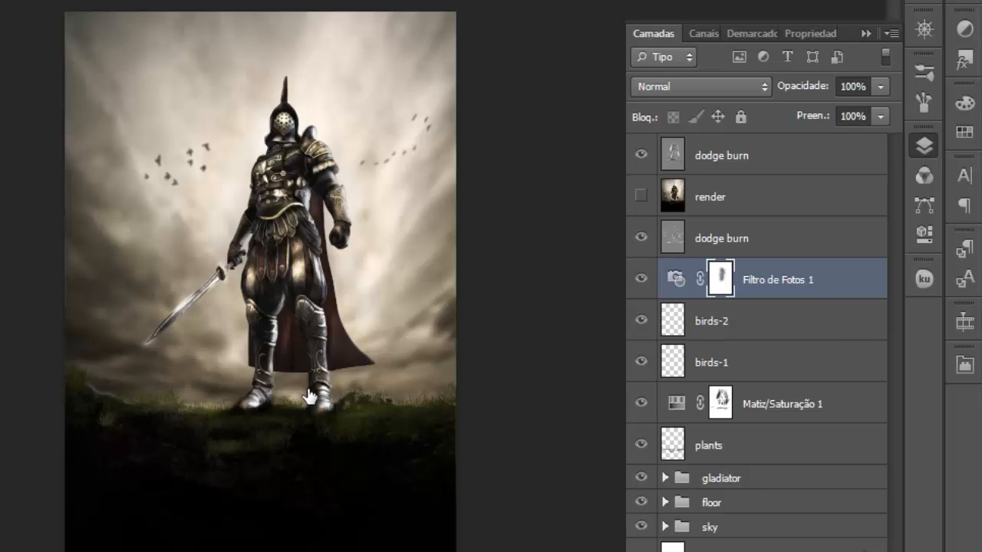
key(alt+period)
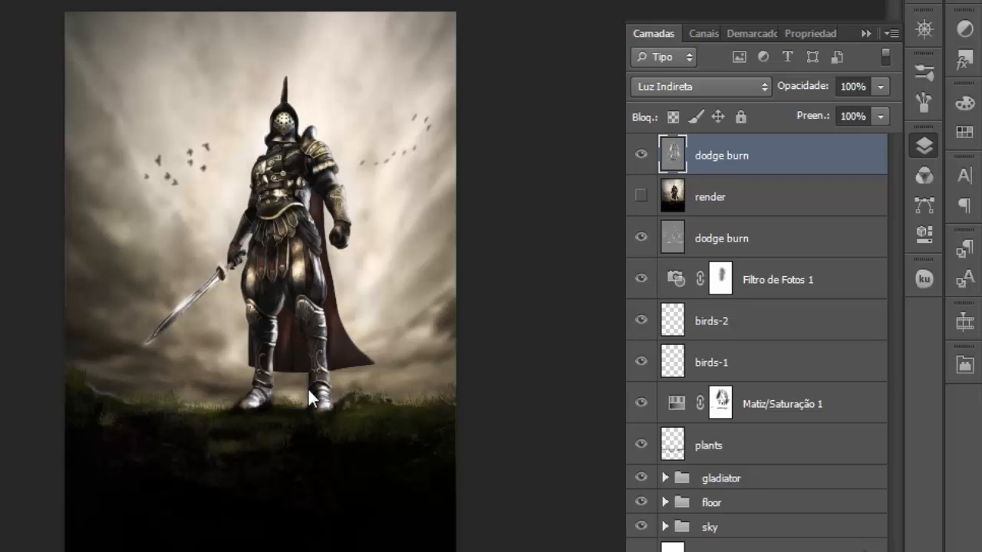
Step: Place the grunge texture file 6 above the uppermost dodge burn layer, align it with the canvas's upper edge and enlarge it to cover the canvas
key(alt+Tab)
key(alt+Tab)
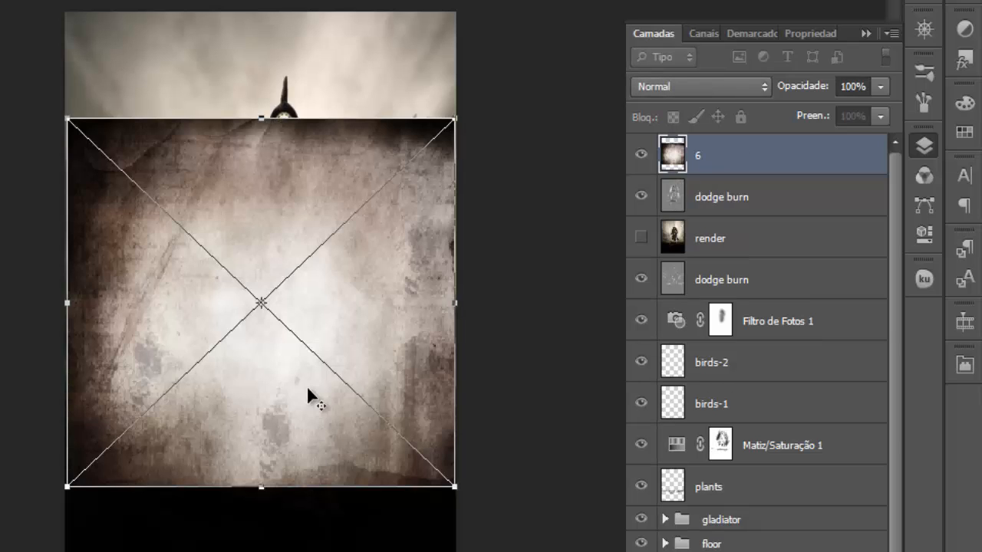
key(Return)
mouse_move(308, 389)
mouse_down()
mouse_move(284, 296)
mouse_move(306, 265)
mouse_up()
key(ctrl+t)
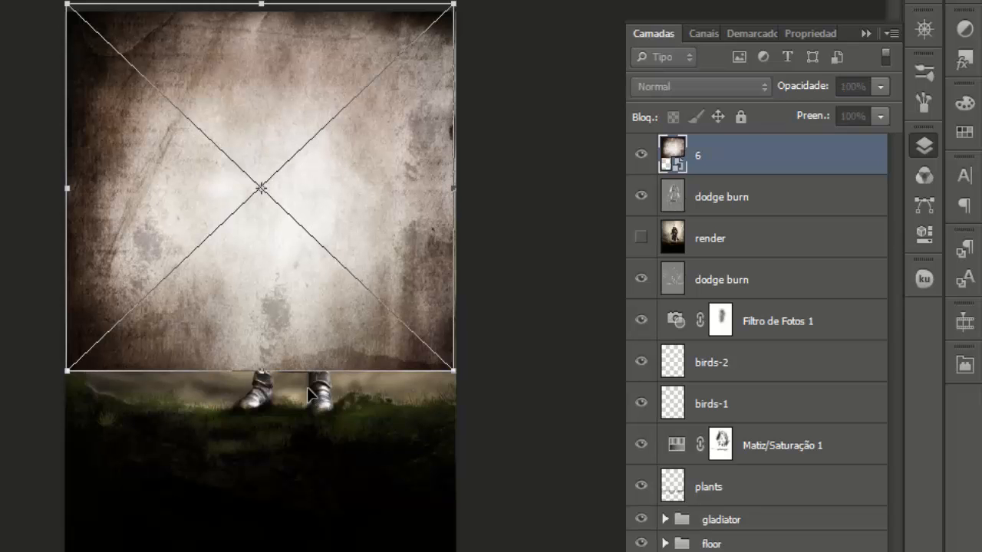
mouse_move(68, 371)
mouse_down()
mouse_move(65, 425)
mouse_move(2, 551)
mouse_up()
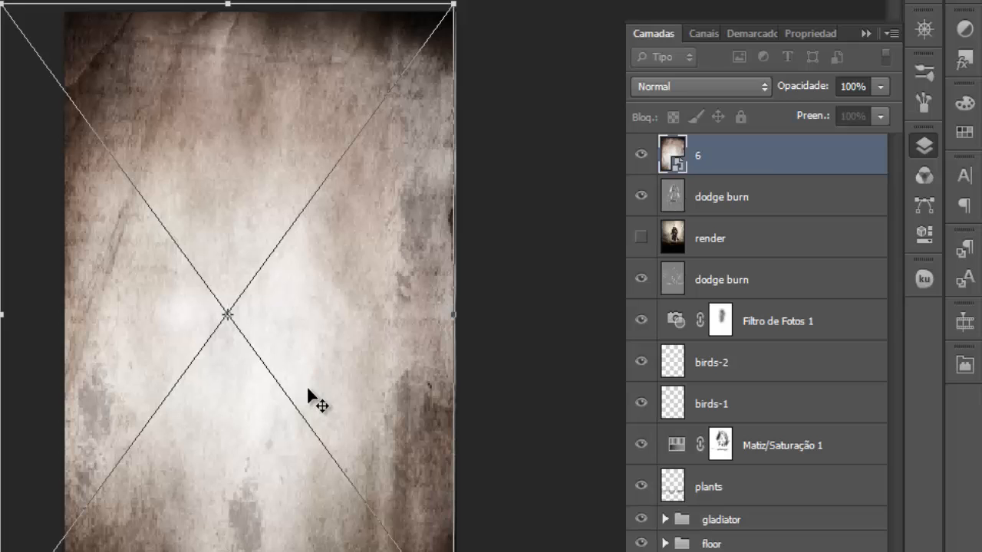
key(Return)
Step: Set the blend mode of texture layer 6 to Overlay (Sobrepor) and its fill to 62%
click(700, 86)
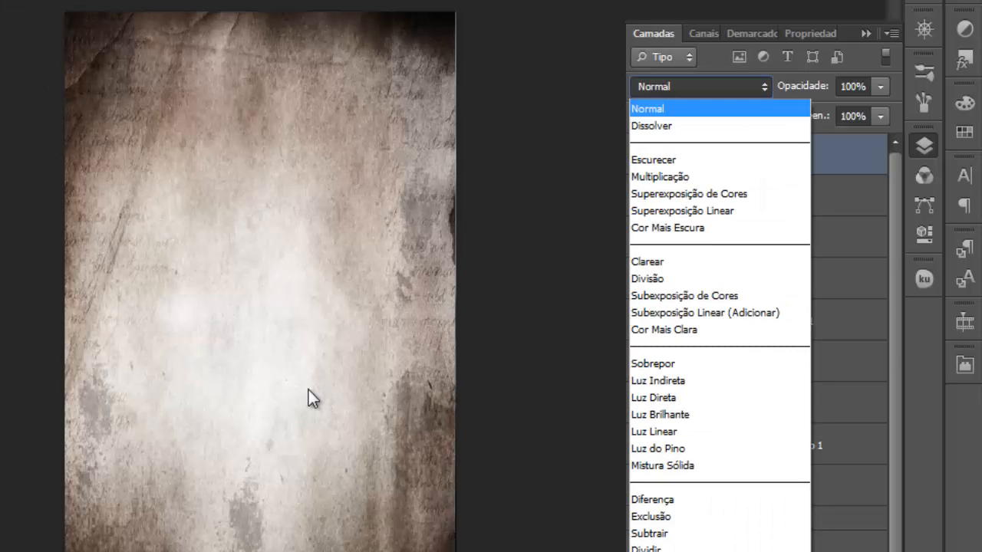
key(Down)
key(Return)
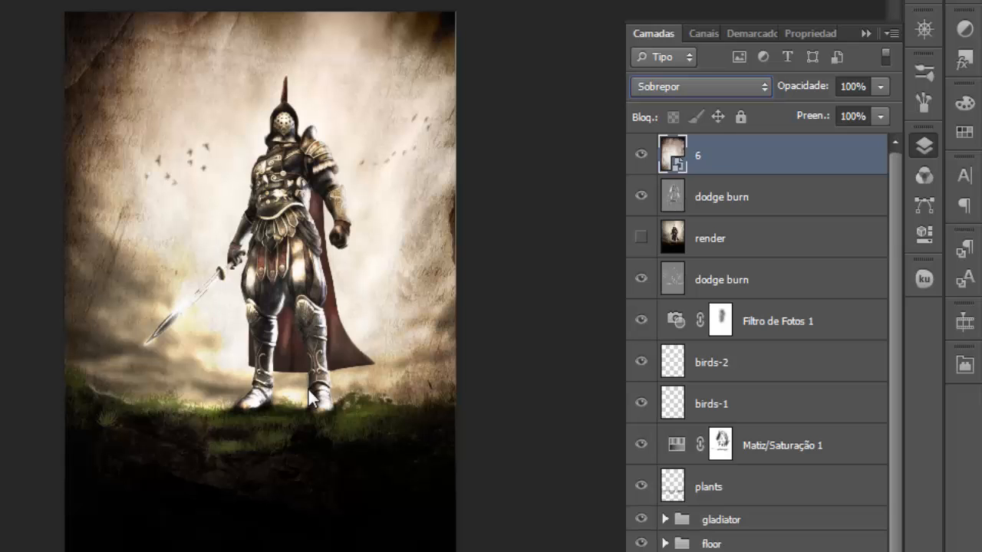
click(880, 116)
drag(882, 140, 845, 139)
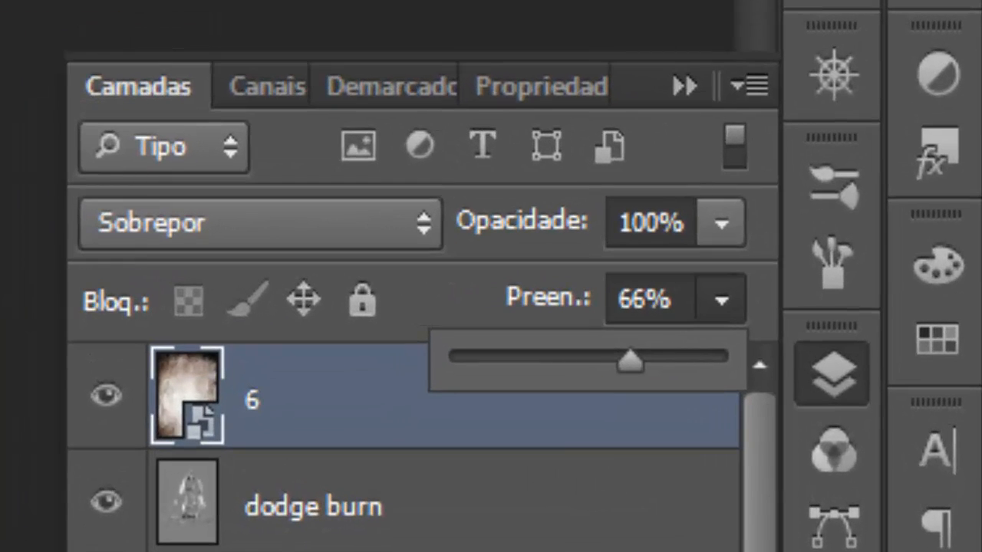
drag(629, 361, 619, 360)
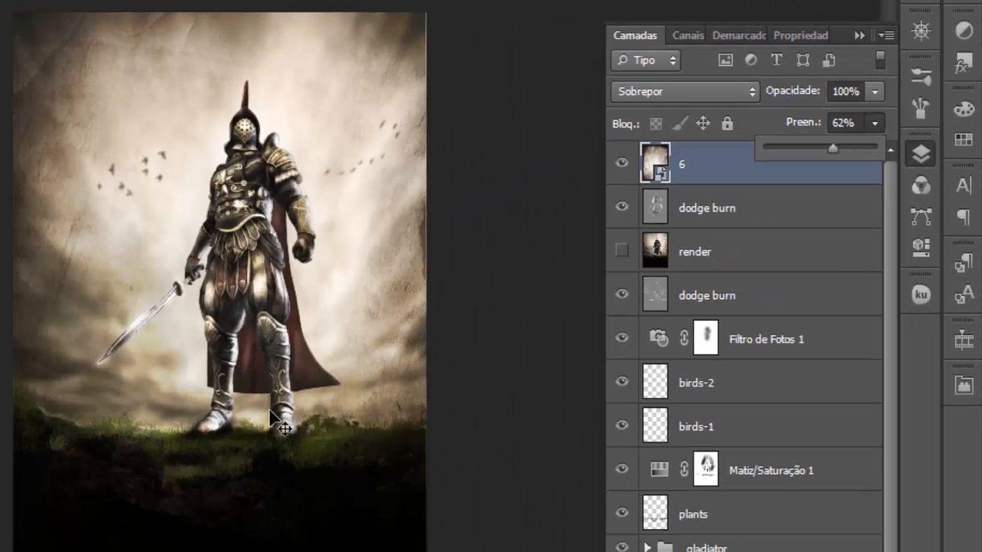
click(270, 411)
Step: Inspect the textured gladiator up close and make the render layer visible again
key(ctrl+plus)
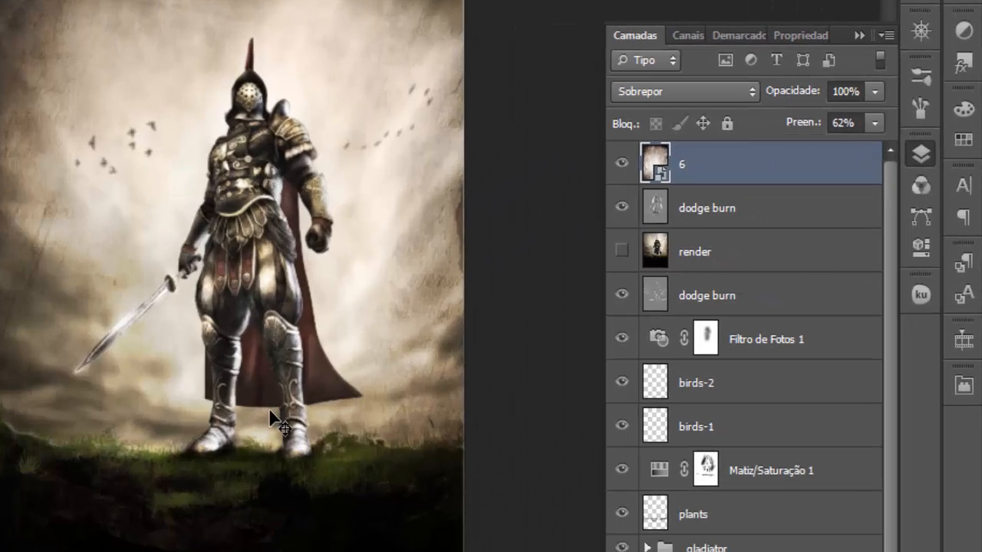
key(space)
drag(273, 258, 269, 410)
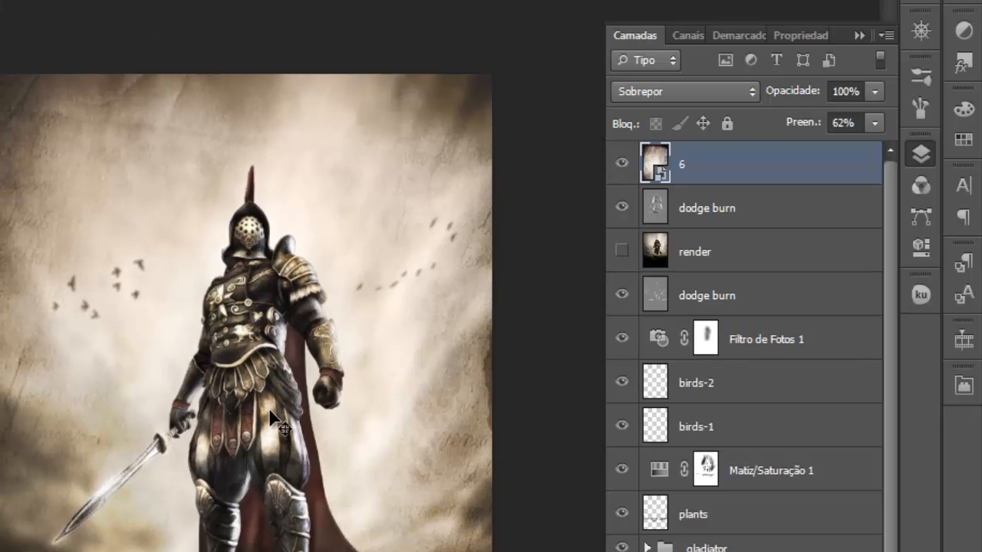
key(space)
drag(269, 410, 266, 367)
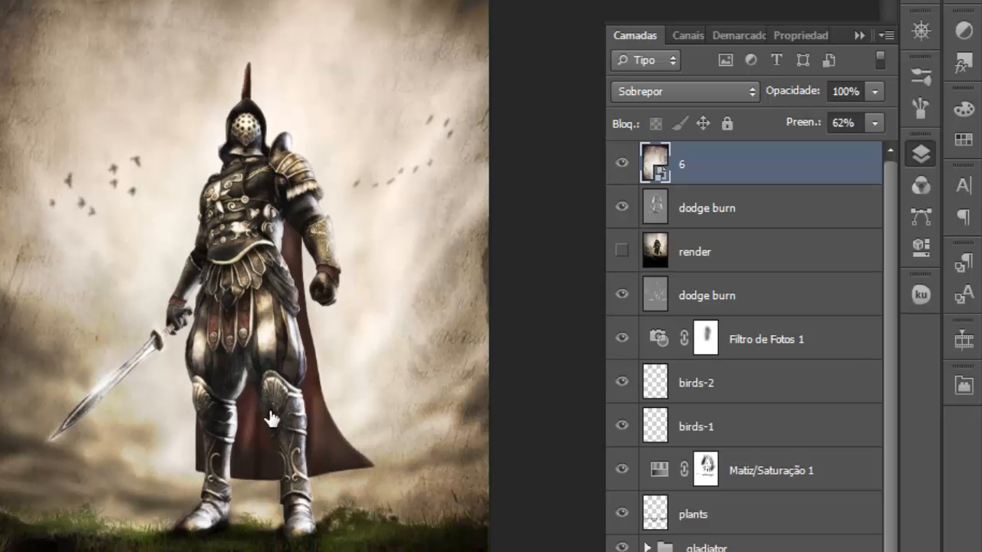
click(622, 250)
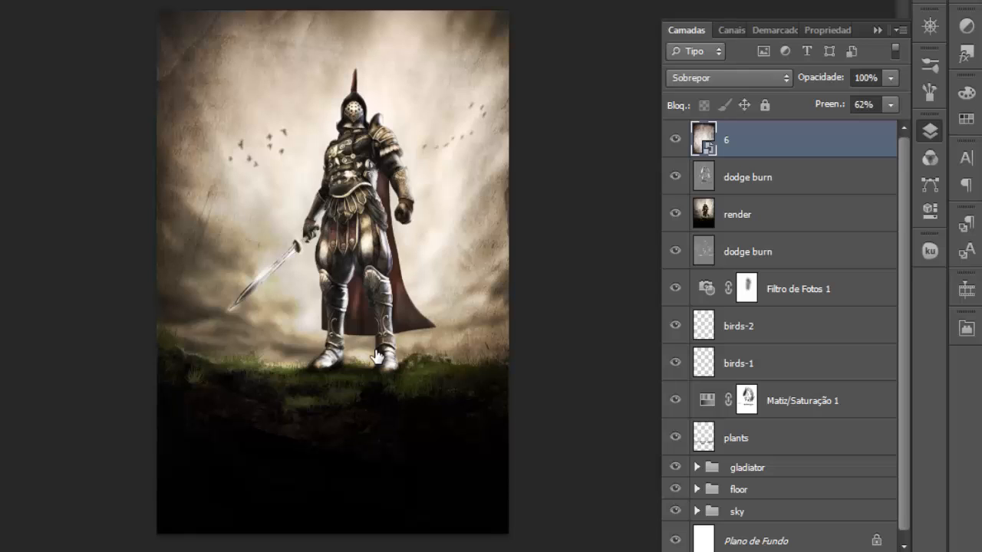
Step: Add a layer mask to texture layer 6 and fade the texture over the gladiator with a 200 px black brush at 20% opacity
click(376, 357)
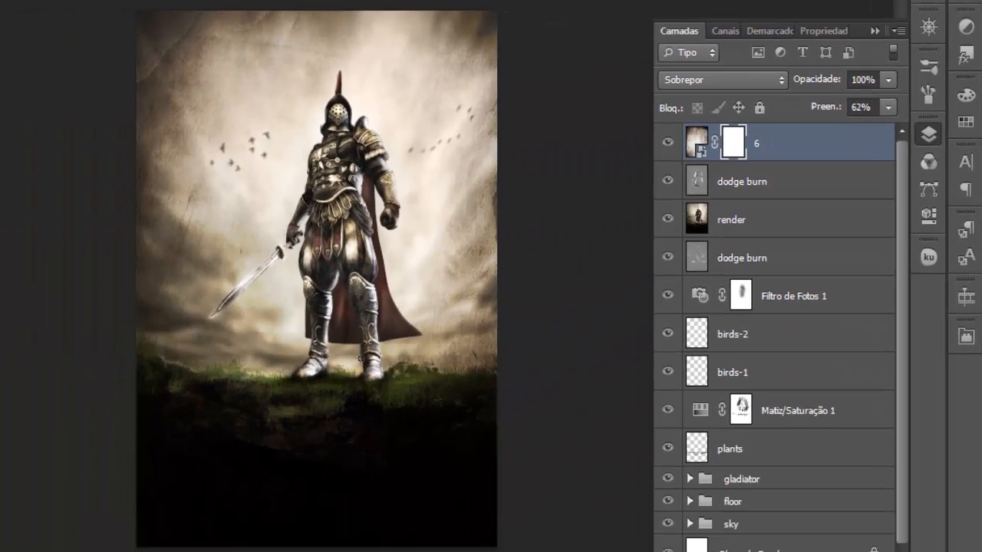
key(bracketright)
key(bracketright)
key(bracketright)
key(bracketright)
key(bracketright)
key(bracketright)
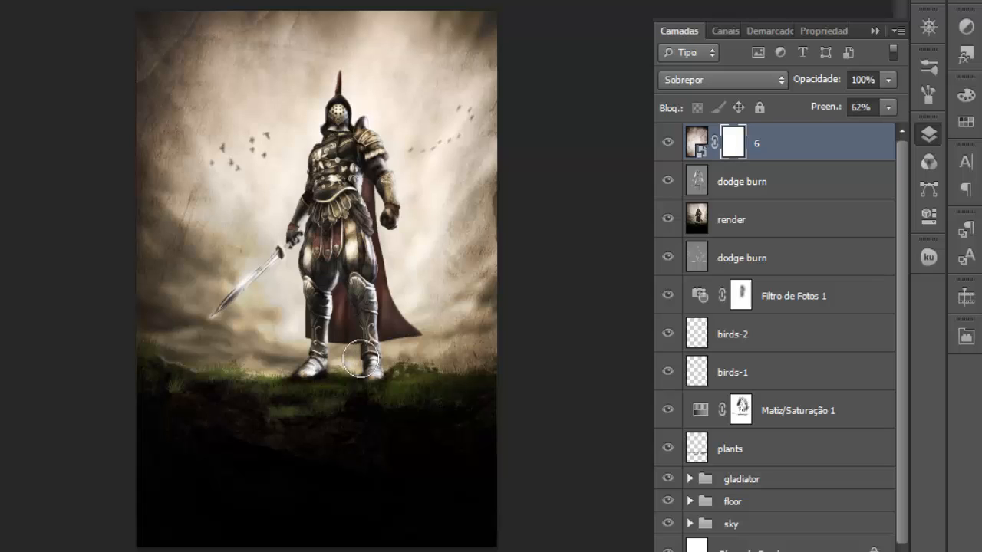
key(ctrl+plus)
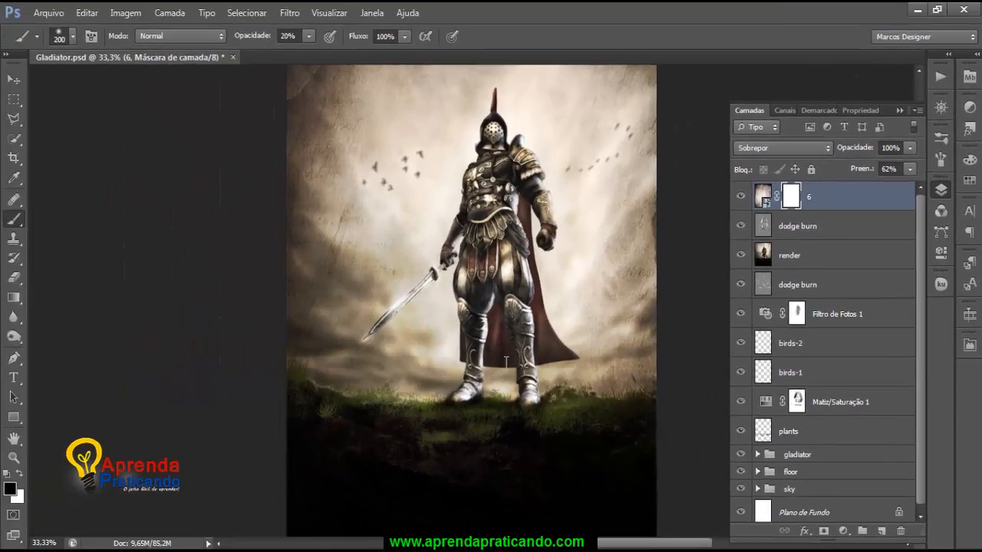
double_click(204, 1)
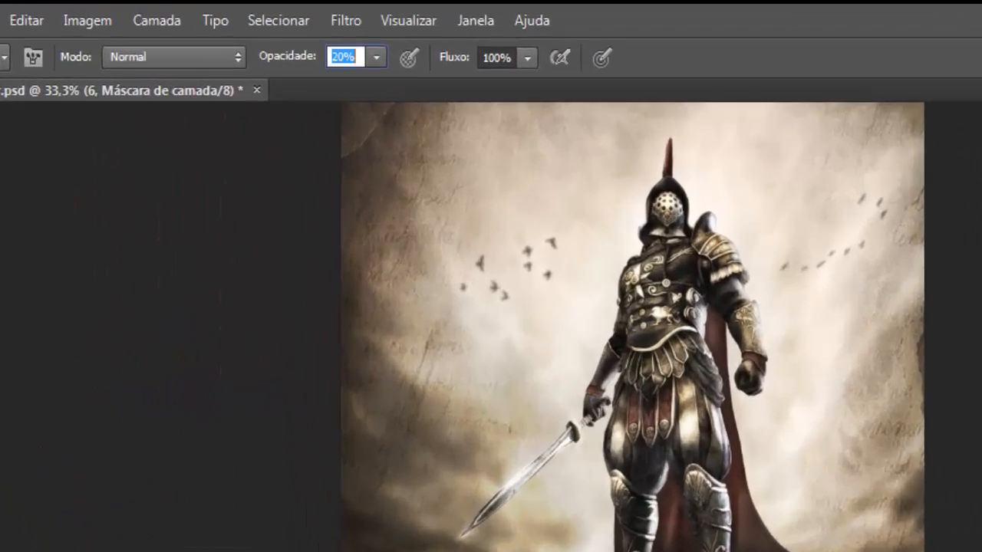
click(312, 1)
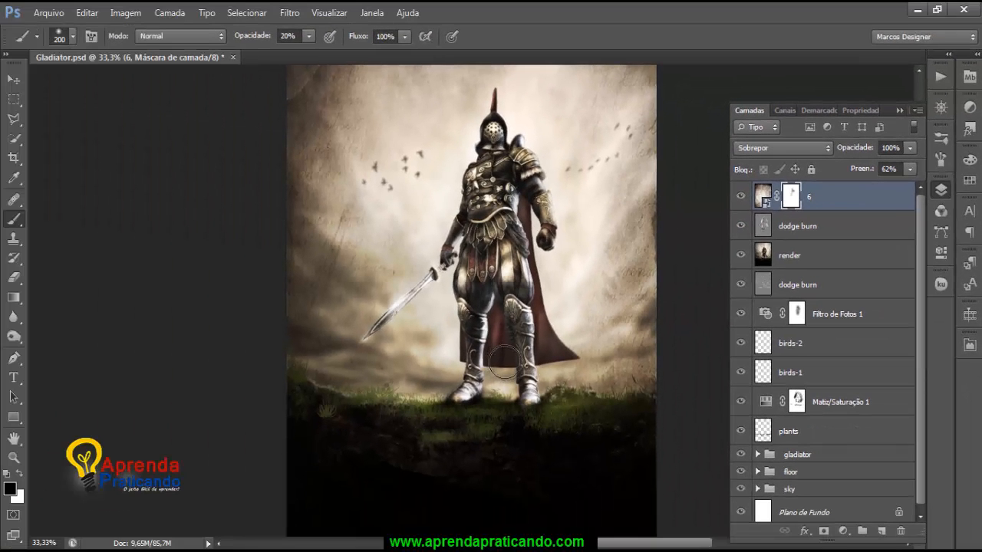
Step: Refine the mask of texture layer 6 over the gladiator with a smaller black brush at 20% opacity
key(bracketleft)
key(bracketleft)
key(bracketleft)
key(bracketleft)
key(bracketleft)
key(bracketleft)
key(bracketleft)
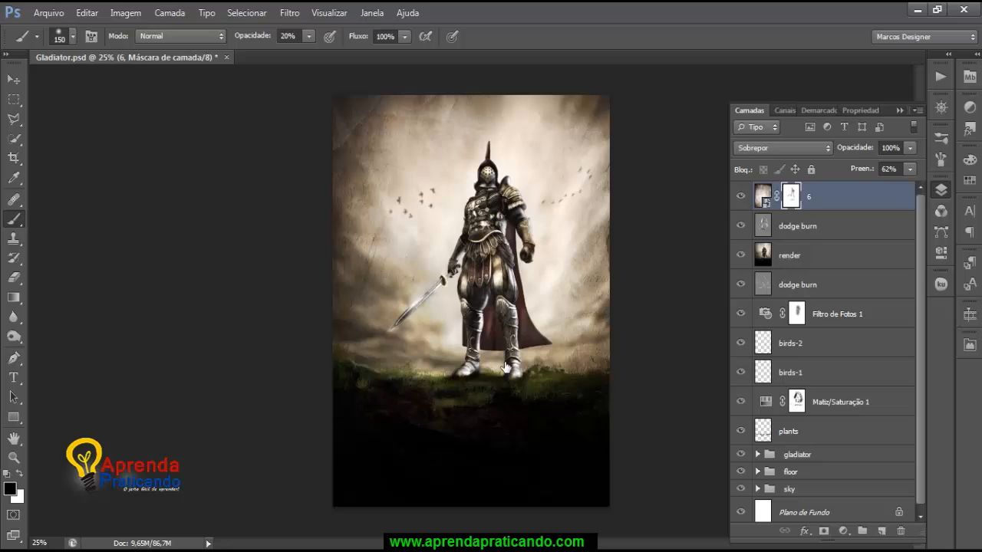
Step: Select the render layer and convert it into a smart object
key(alt+bracketleft)
key(alt+bracketleft)
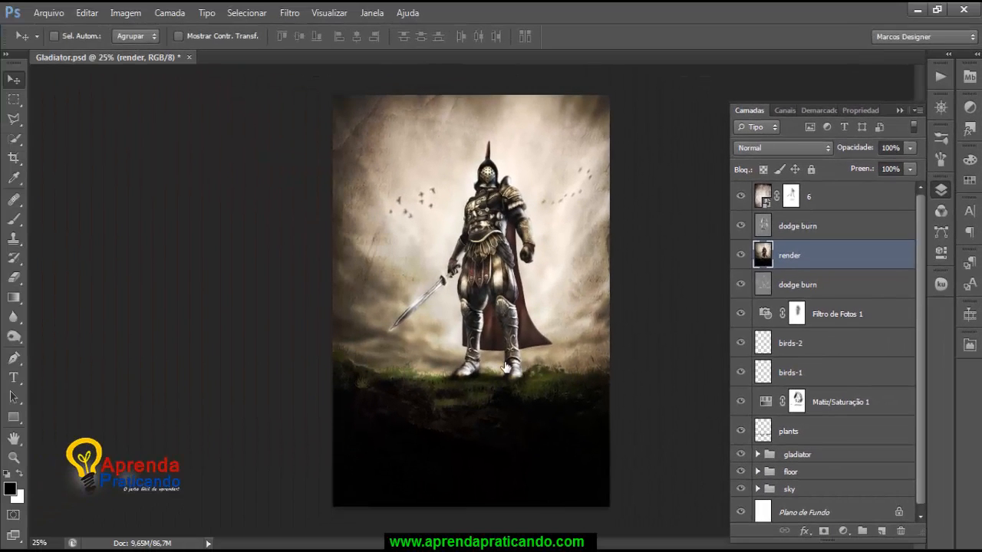
right_click(794, 256)
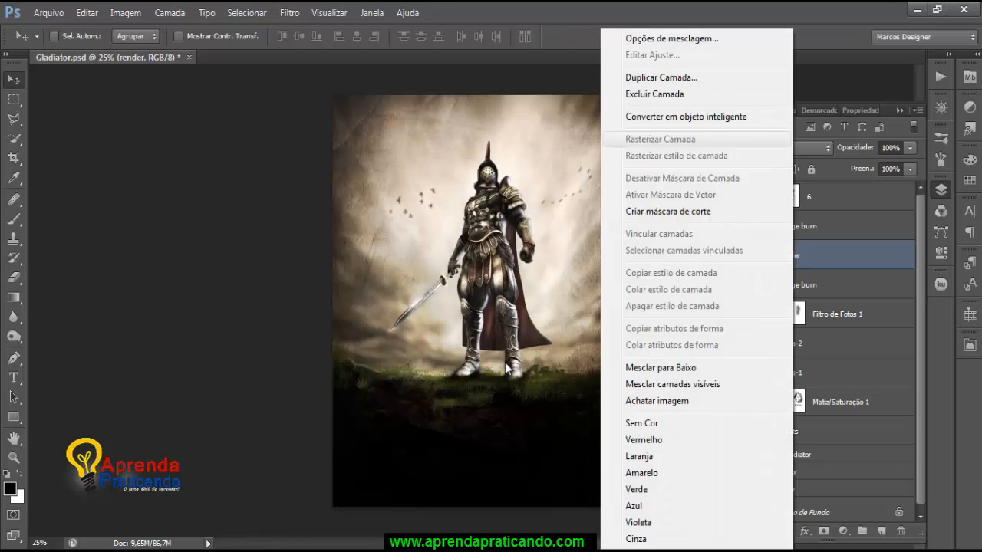
click(686, 117)
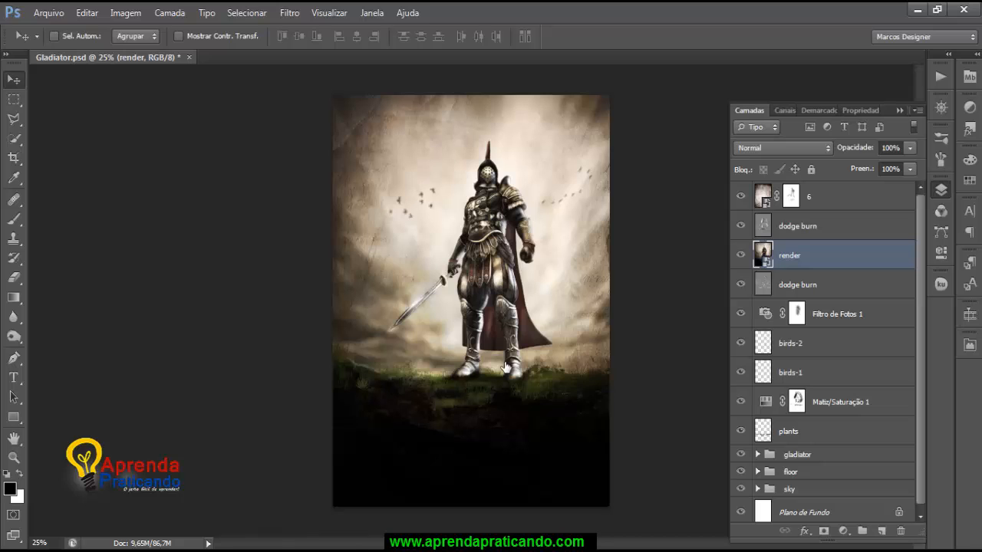
Step: Apply a Gaussian Blur (Desfoque Gaussiano) smart filter to the render layer
click(289, 12)
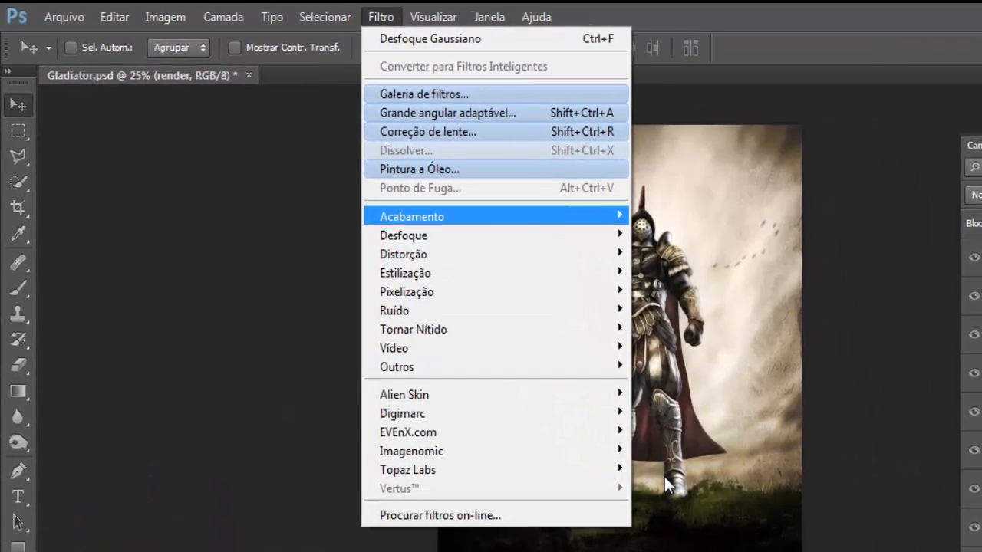
mouse_move(306, 179)
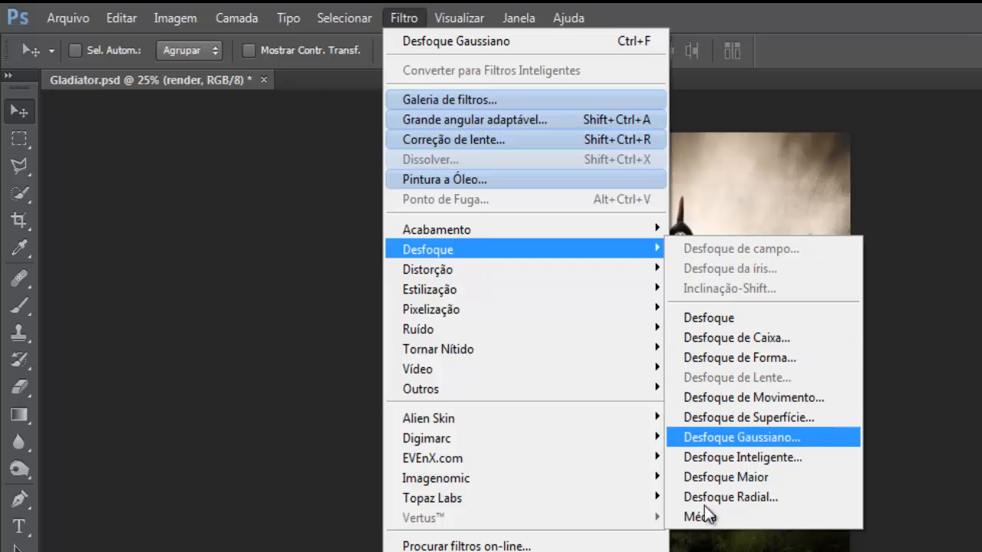
click(740, 437)
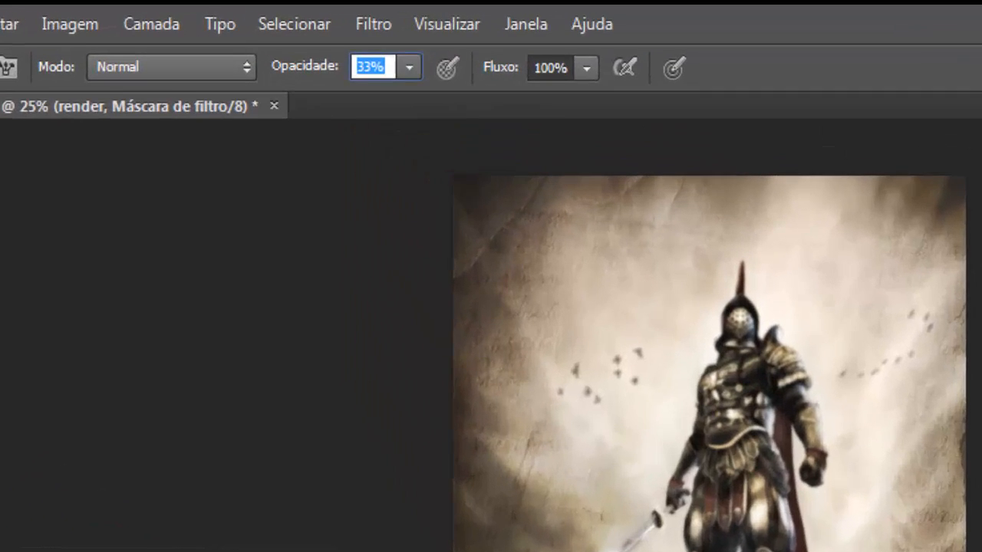
Step: Mask the blur off the gladiator and the image centre on the smart filter mask with a 1200 px black brush at 70% opacity
text(70)
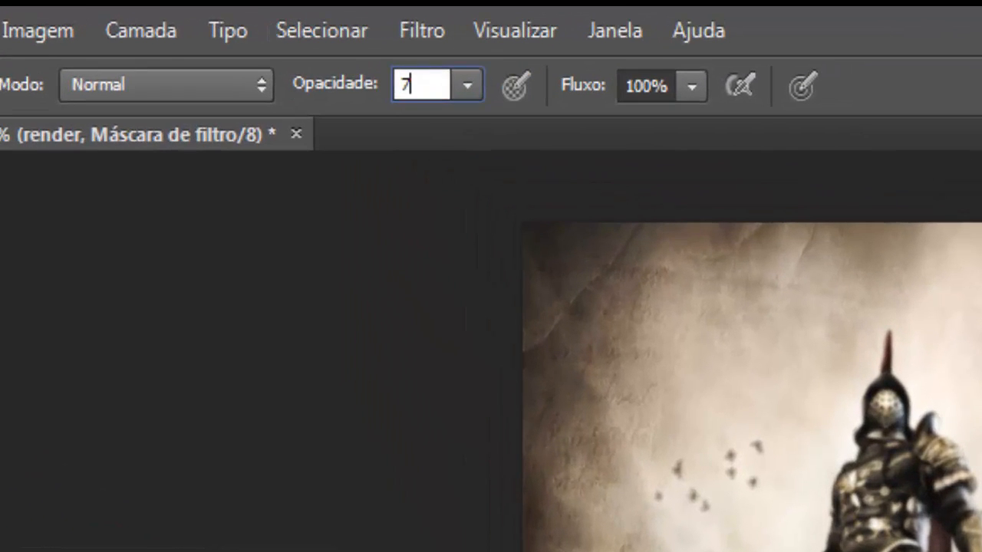
key(Return)
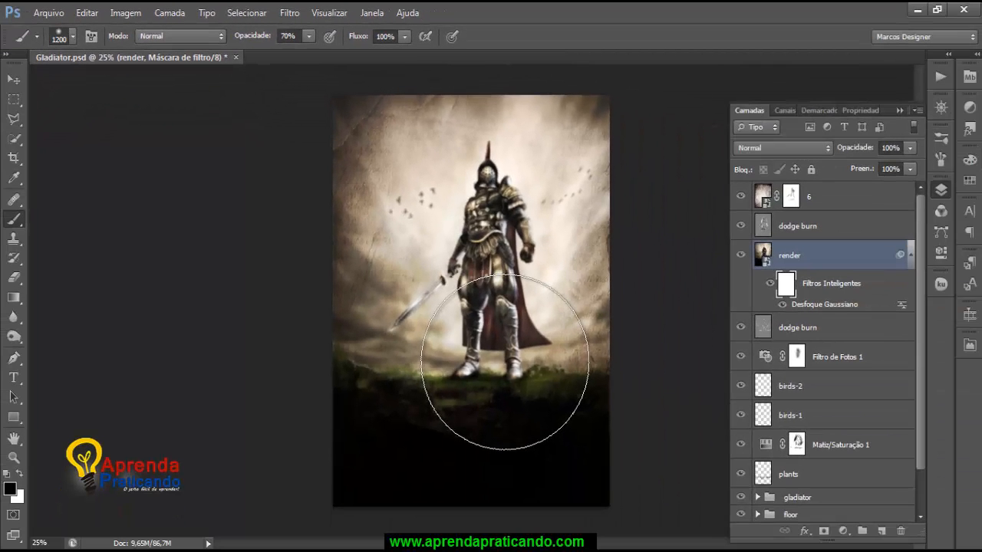
click(505, 361)
click(505, 362)
click(504, 361)
click(505, 361)
click(505, 361)
click(505, 361)
click(505, 361)
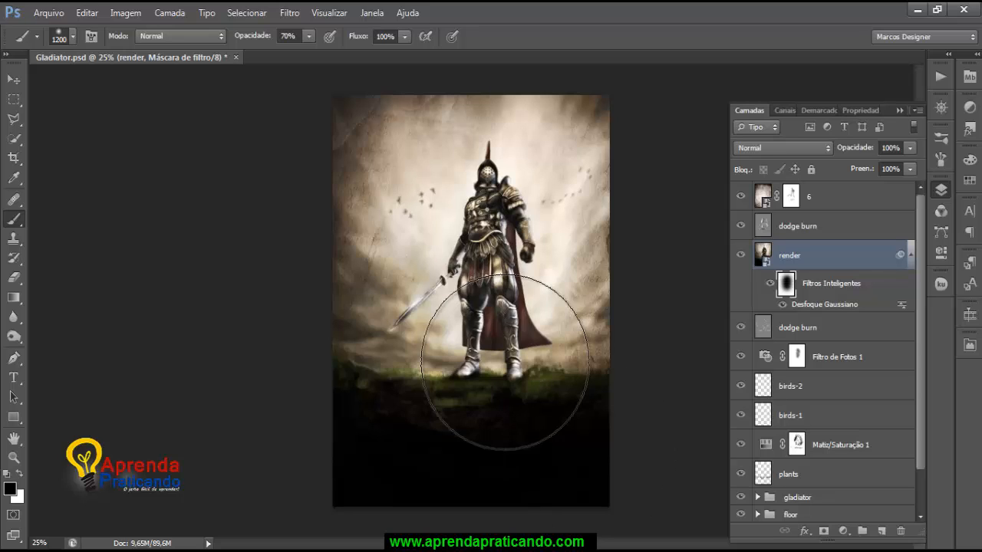
click(505, 361)
click(505, 361)
click(505, 361)
click(505, 361)
click(505, 361)
click(505, 361)
click(505, 362)
click(505, 361)
click(505, 362)
click(504, 361)
click(504, 361)
click(504, 361)
Step: Reduce the brush for the smart filter mask to 200 px
key(bracketleft)
key(bracketleft)
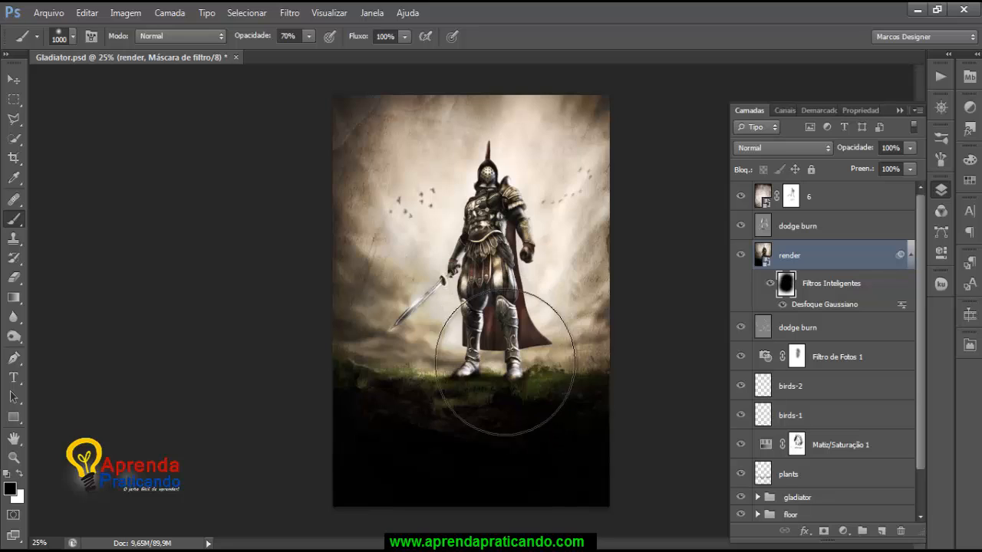
key(bracketleft)
key(bracketleft)
key(bracketleft)
key(bracketleft)
key(bracketleft)
key(bracketleft)
key(bracketleft)
key(bracketleft)
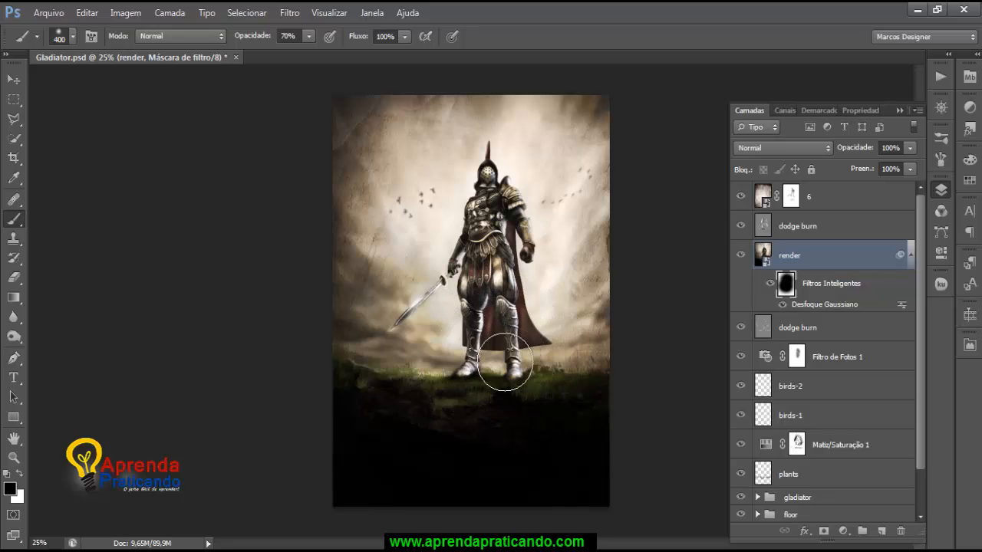
key(bracketleft)
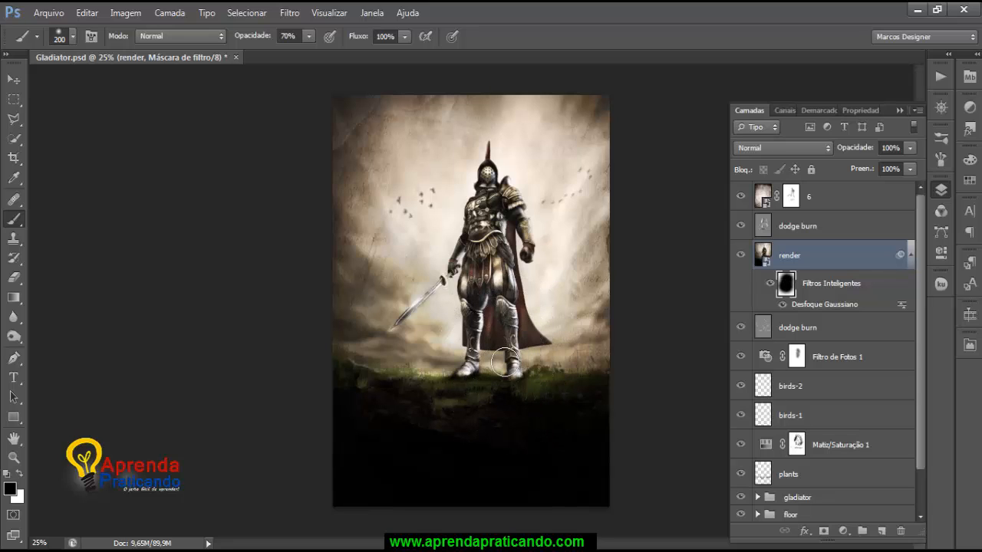
Step: Switch to the Move tool, make the render layer's image active instead of its filter mask and save the document
key(v)
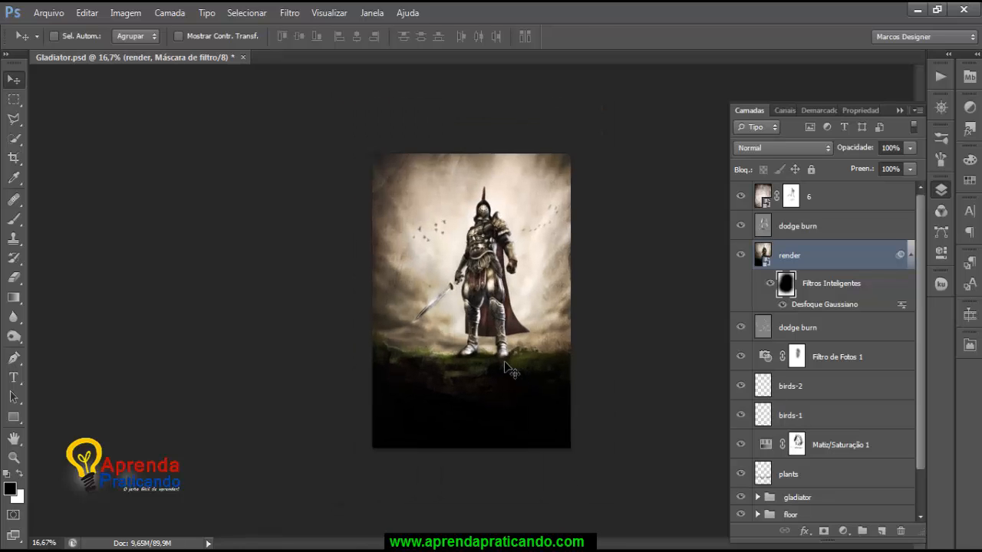
key(ctrl+plus)
drag(504, 362, 480, 424)
key(ctrl+minus)
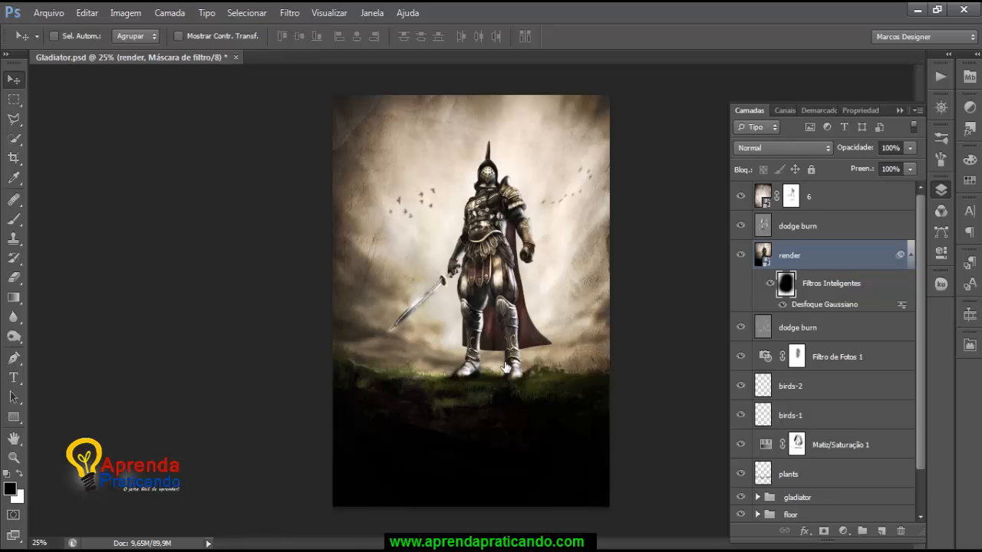
key(ctrl+2)
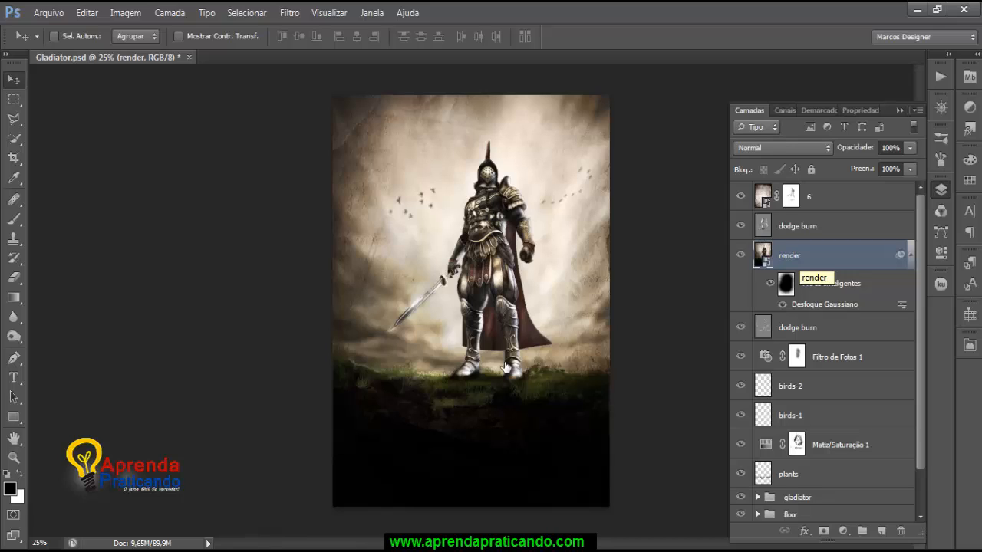
key(ctrl+s)
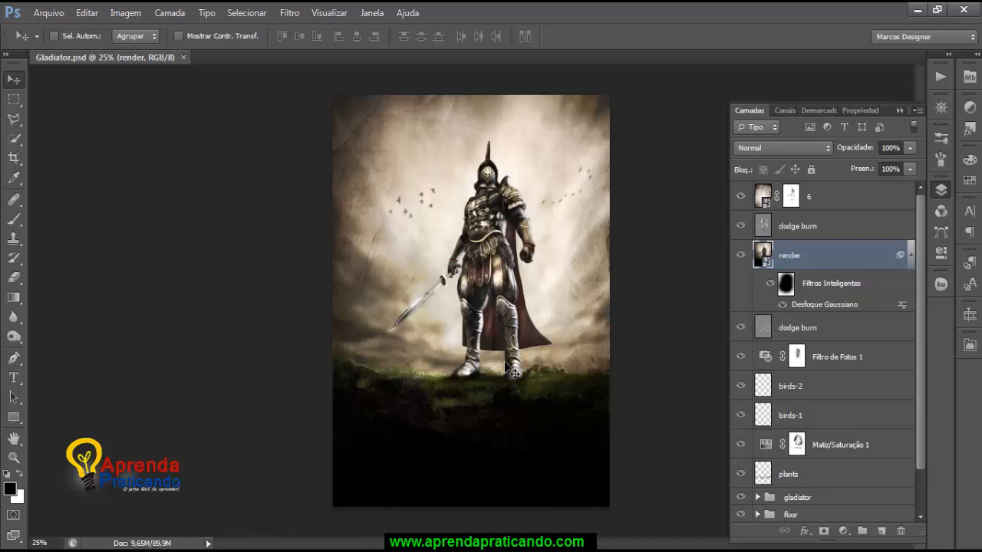
Step: Apply a Variations (Variações) adjustment to the render layer, shifting the midtones once toward cyan (Mais Ciano)
key(ctrl+f)
key(alt+i)
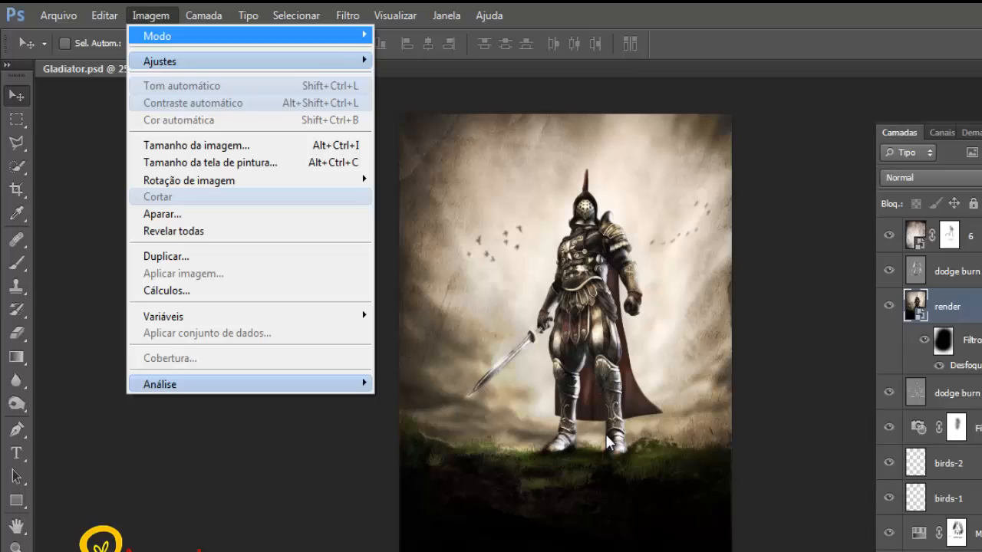
key(Down)
key(Right)
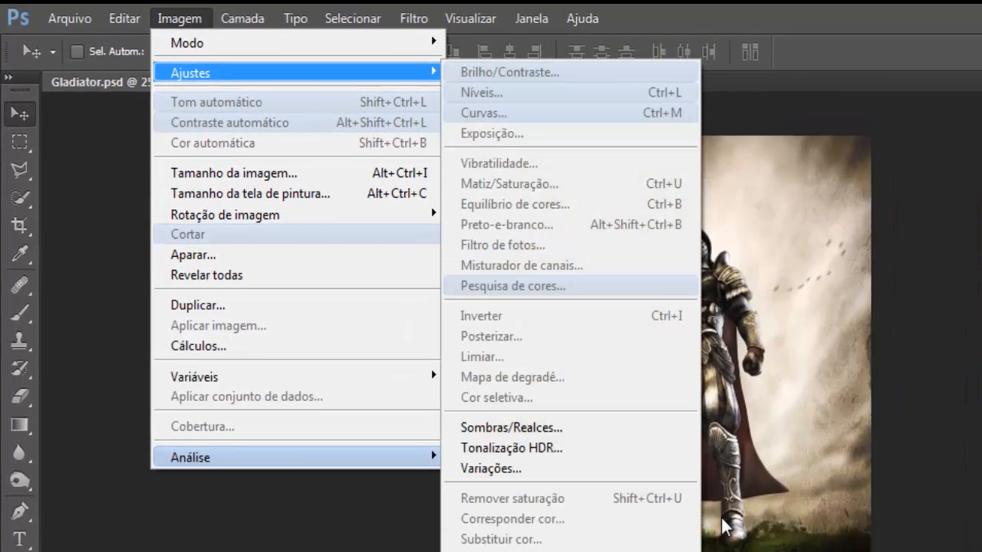
key(Down)
key(Down)
key(Down)
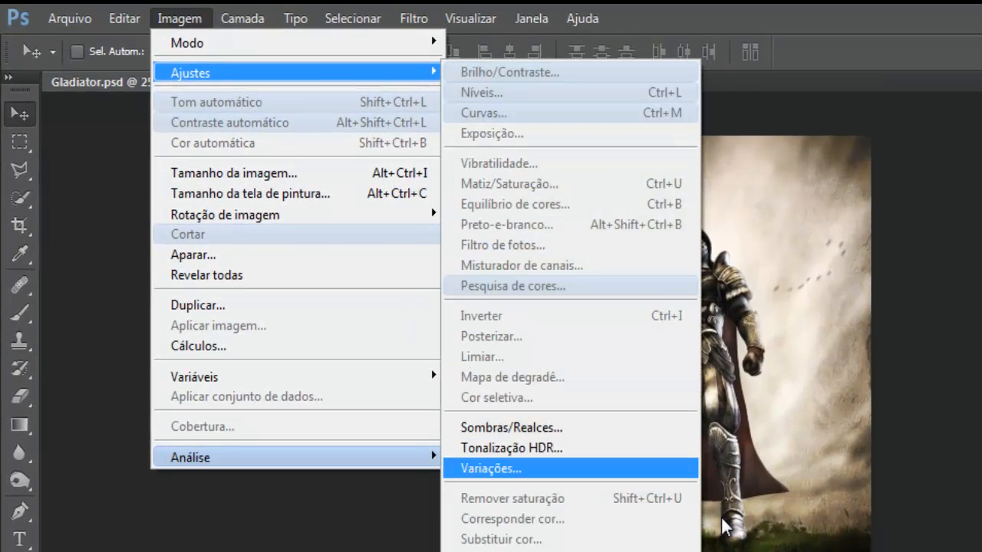
key(Return)
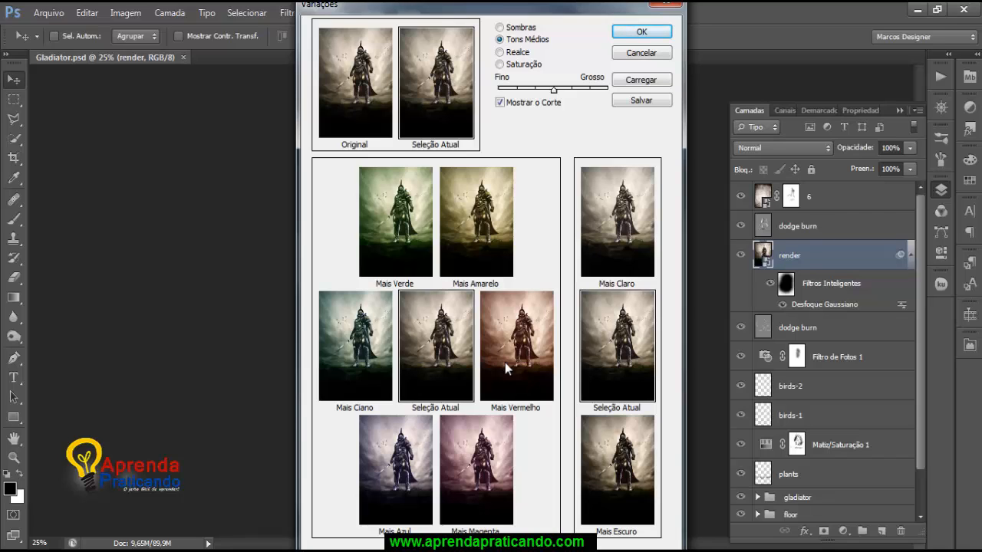
click(365, 368)
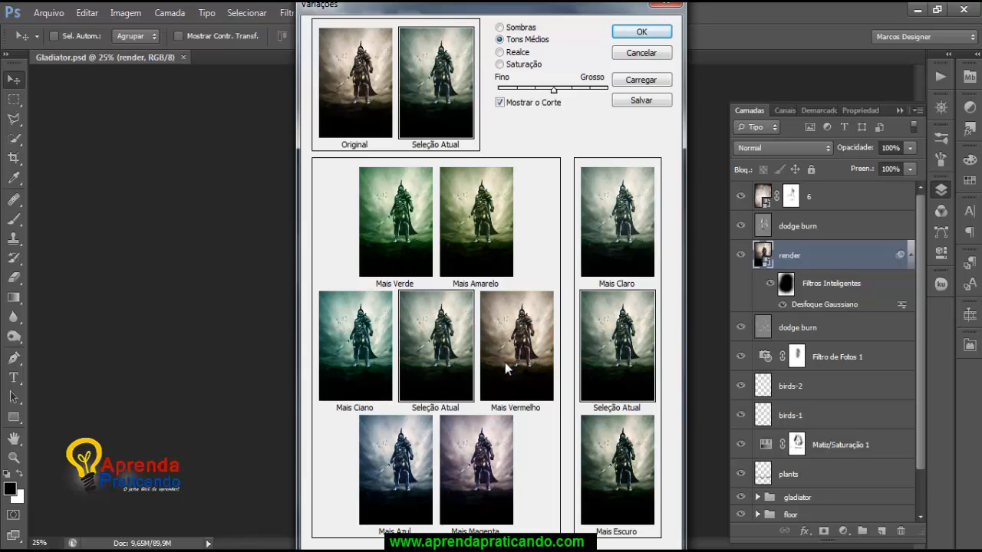
key(Return)
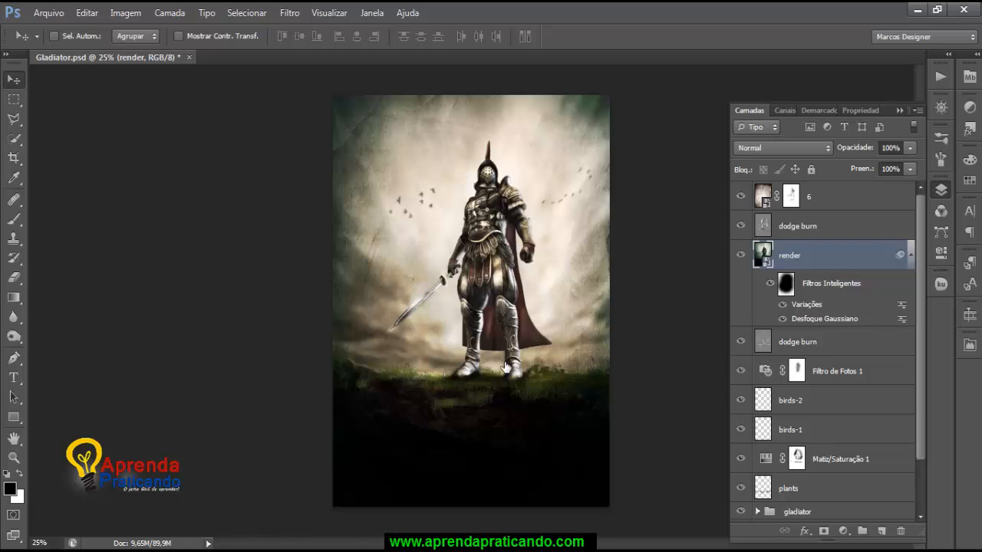
Step: Set the render layer's blend mode to Escurecer and its fill to 57%, and compare the image with the layer hidden and shown
click(804, 149)
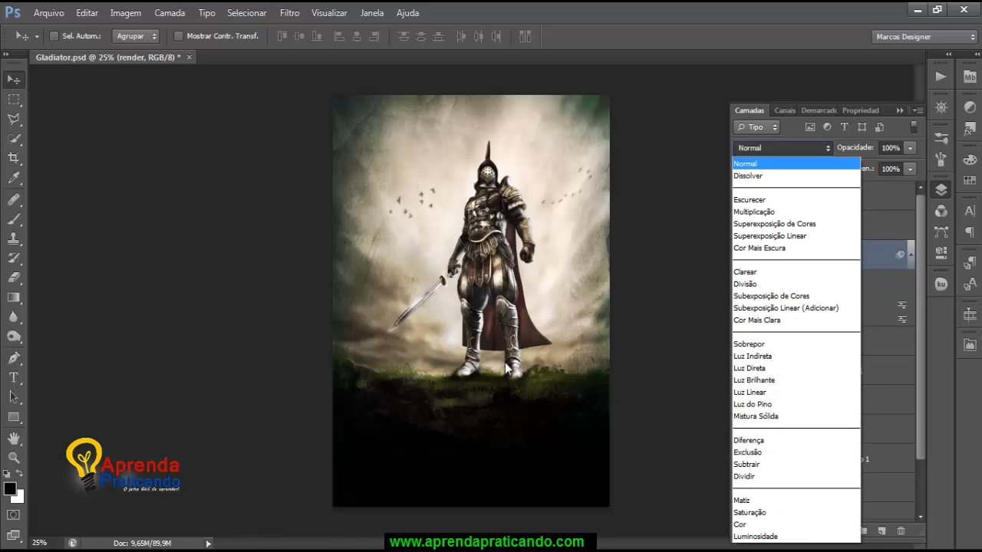
key(Down)
key(Down)
key(Return)
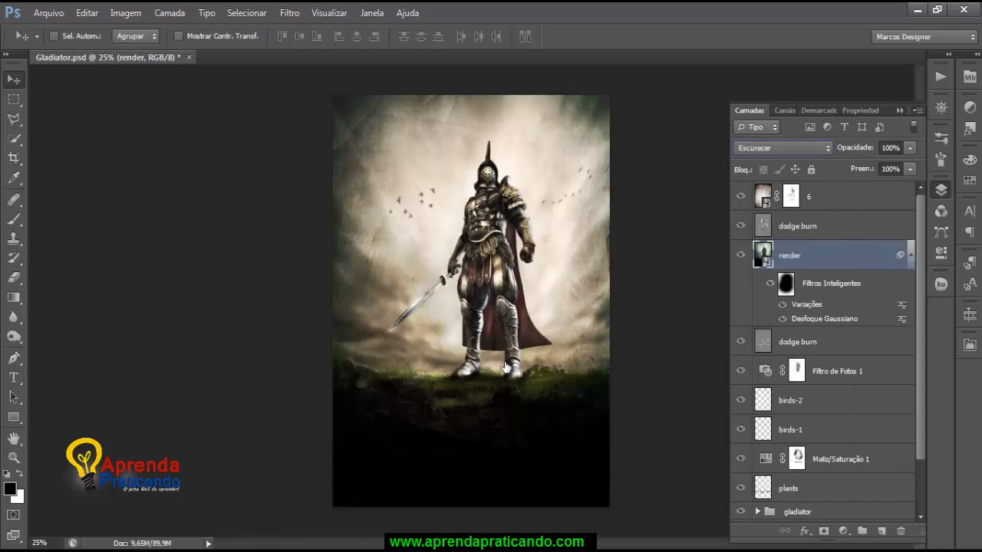
click(890, 169)
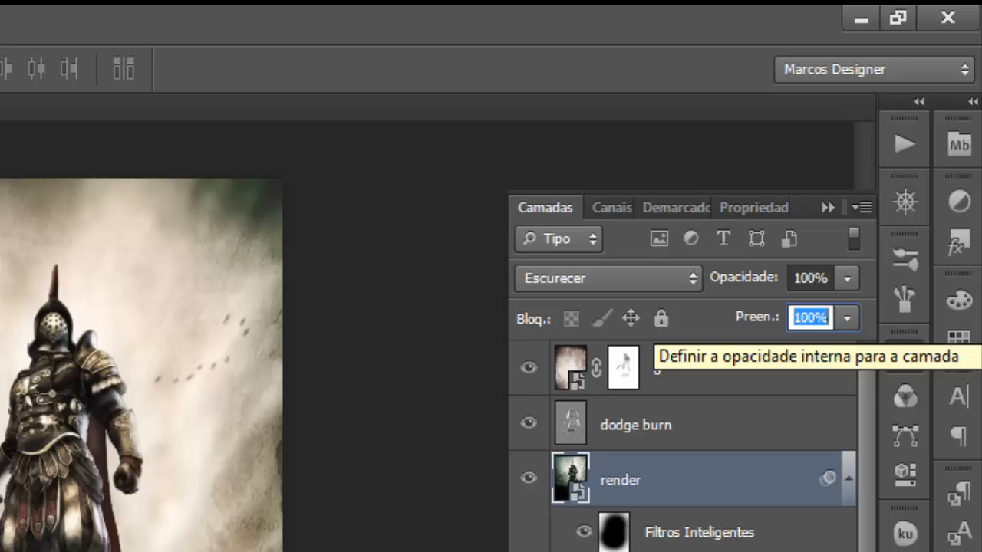
text(57)
key(Return)
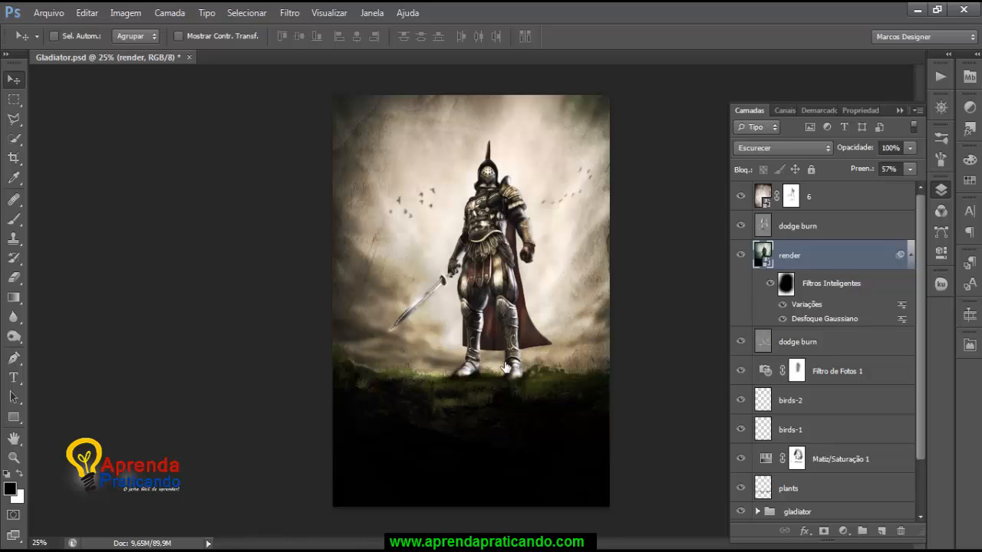
key(ctrl+comma)
key(ctrl+comma)
Step: Above layer 6, write at upper left in 48 pt Centaur: "Revesti-vos de toda armadura de Deus, para que possais estar firmes contra as astutas ciladas do diabo."
key(ctrl+plus)
drag(515, 267, 505, 366)
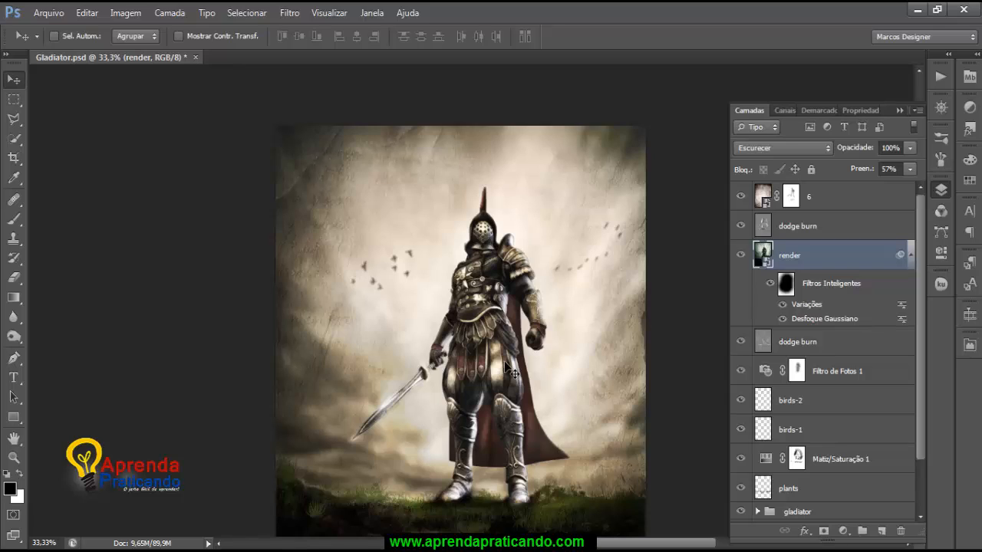
ctrl+click(505, 366)
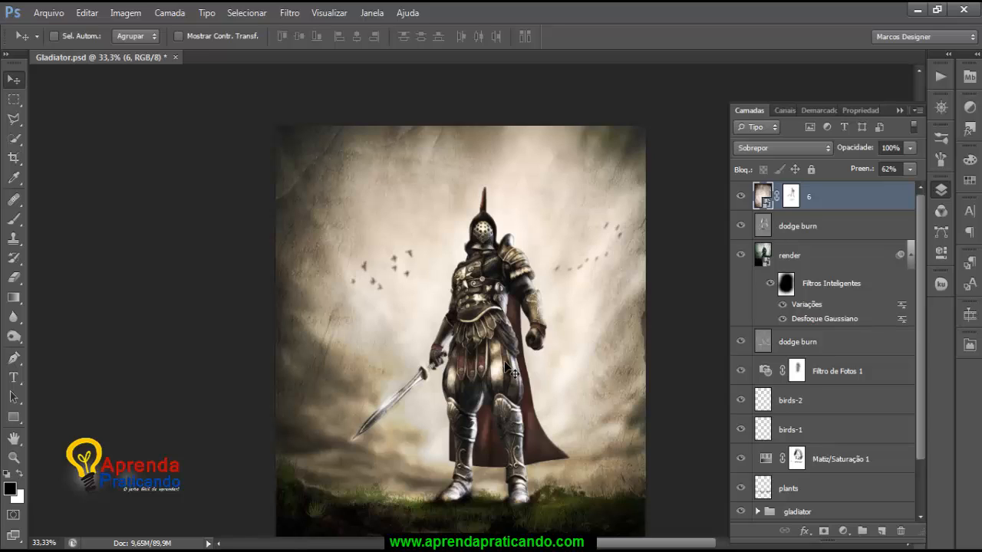
key(t)
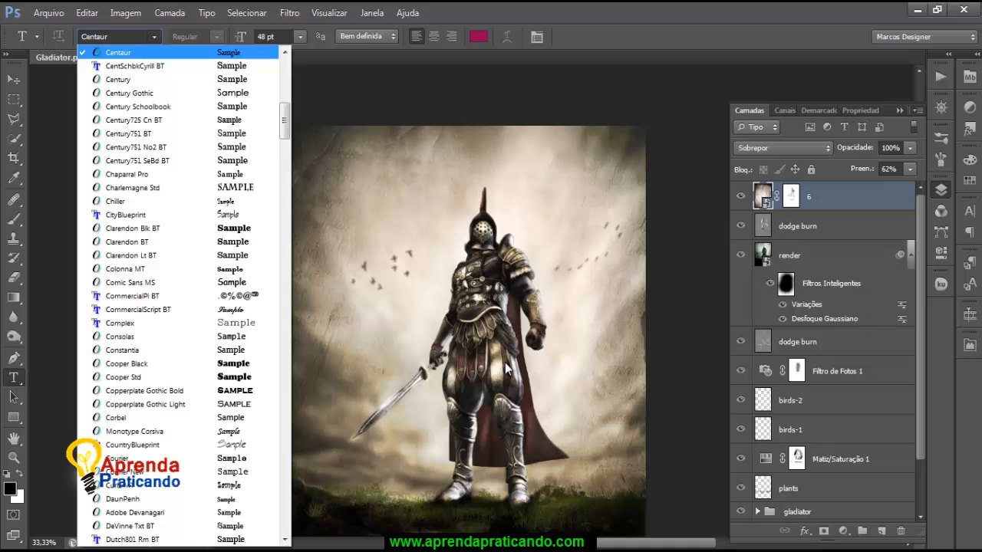
click(506, 368)
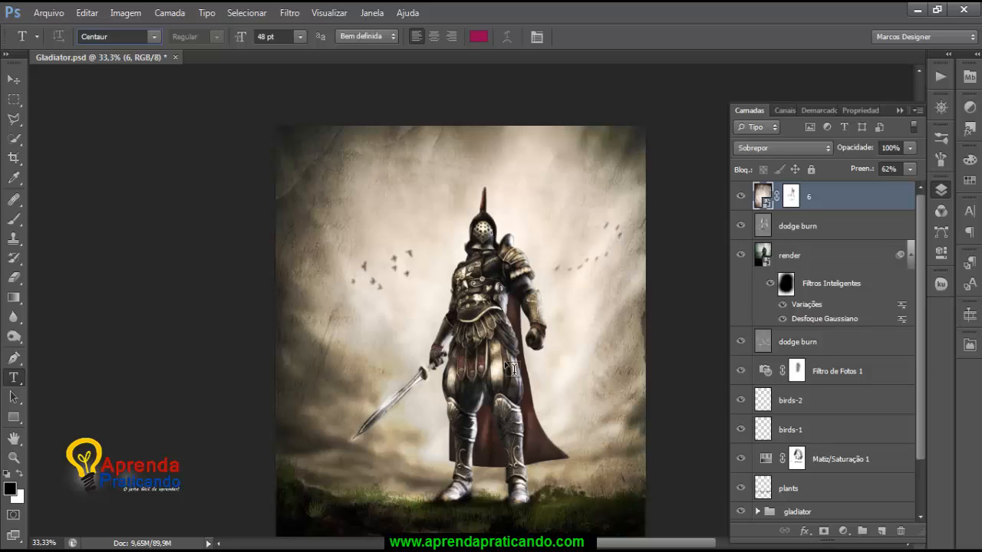
click(313, 166)
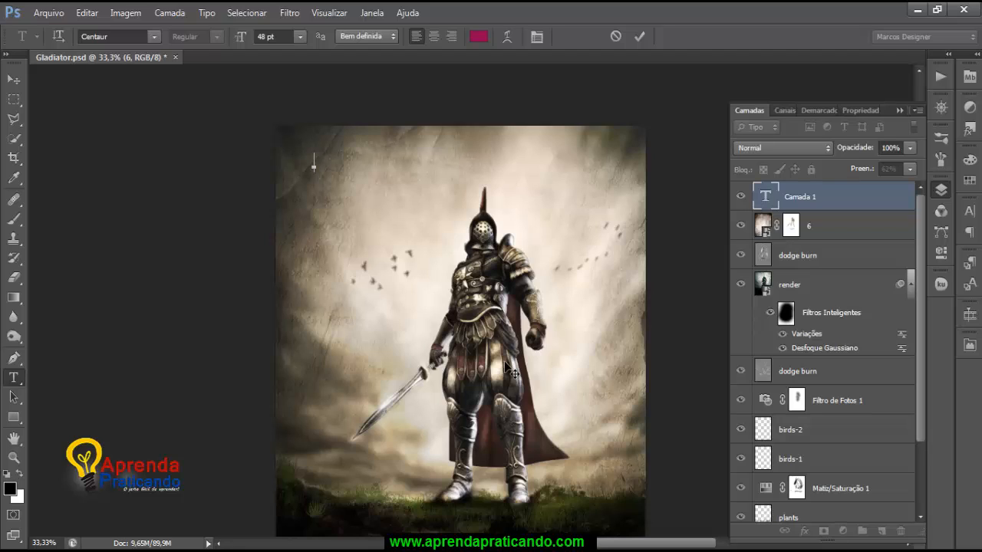
text(Gladi)
text(Revesti-vos de toda armadura de Deus, para que possais estar firmes contra as astutas ciladas do diabo.)
key(ctrl+Return)
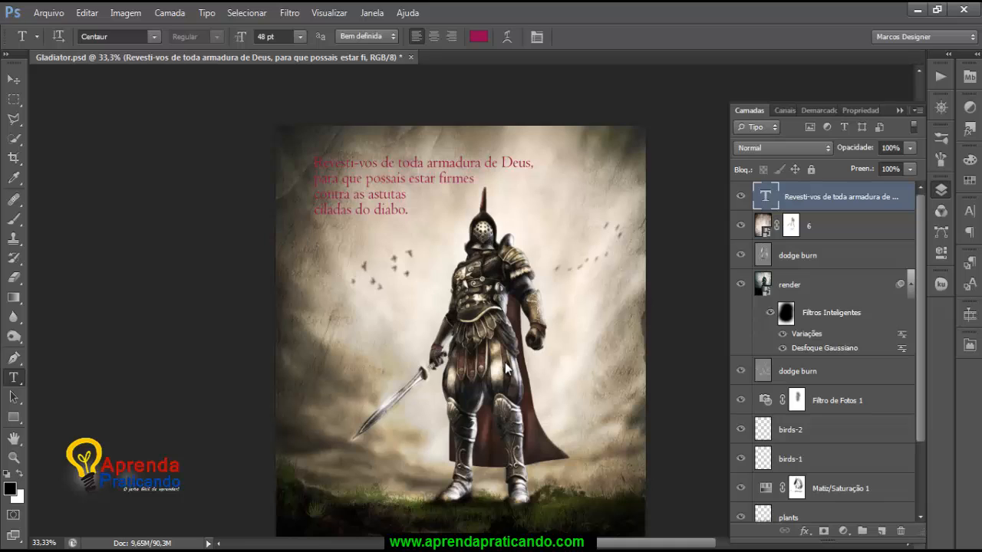
Step: Change the verse text's colour to near-black (#020202) and move the text slightly toward the image's left edge
click(479, 36)
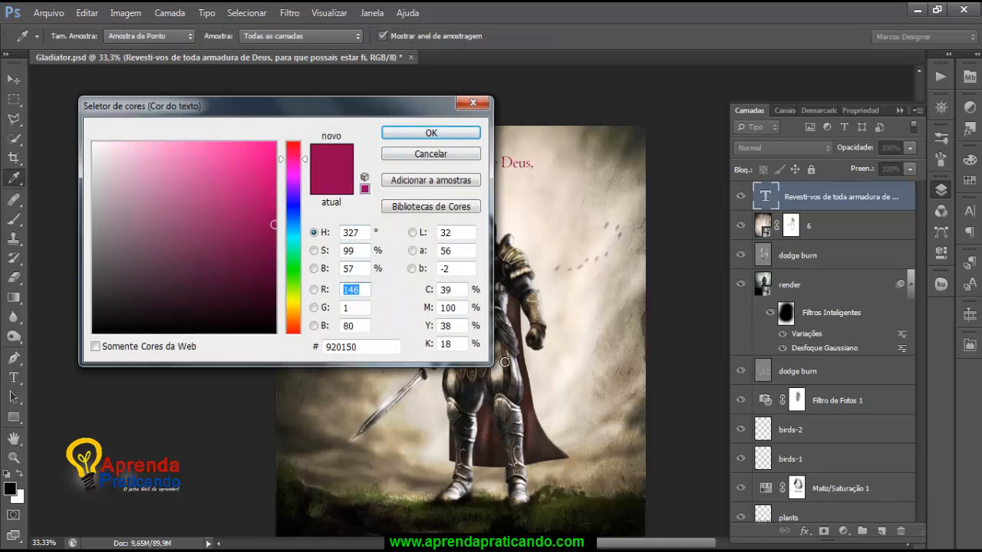
click(504, 361)
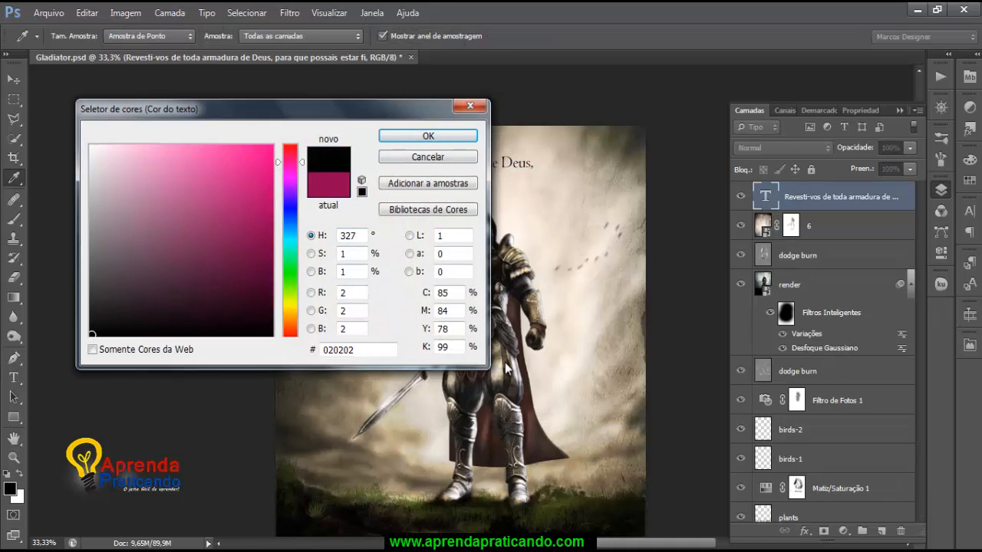
key(Return)
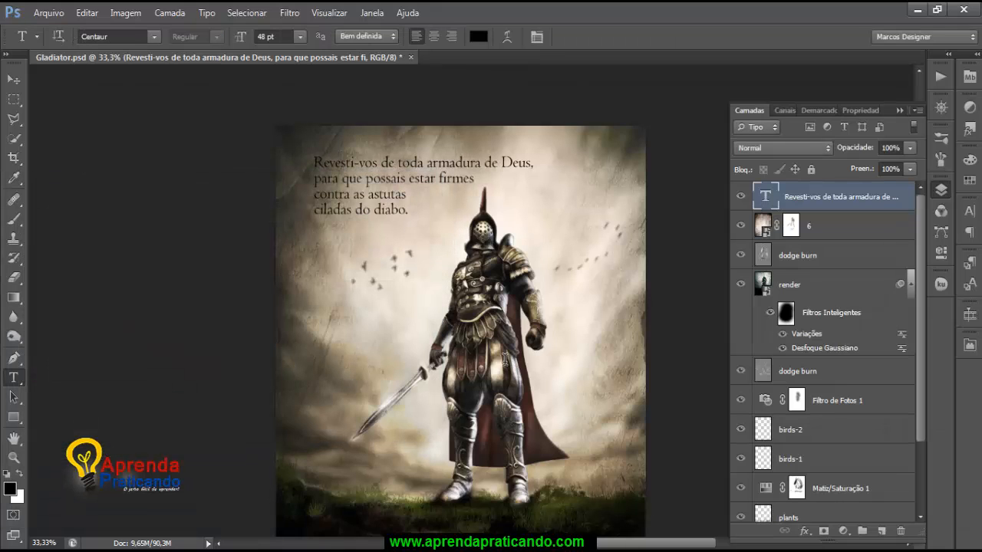
key(v)
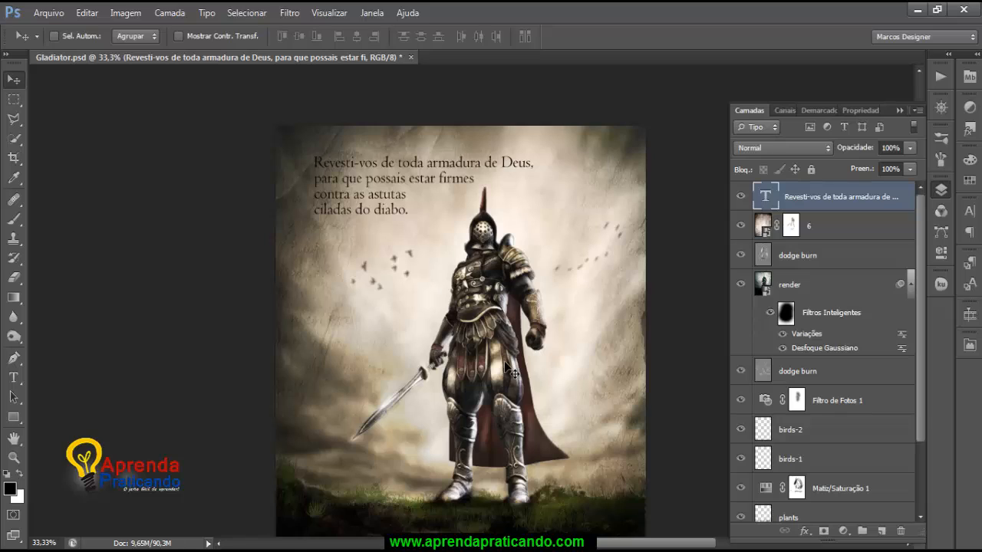
drag(512, 373, 506, 368)
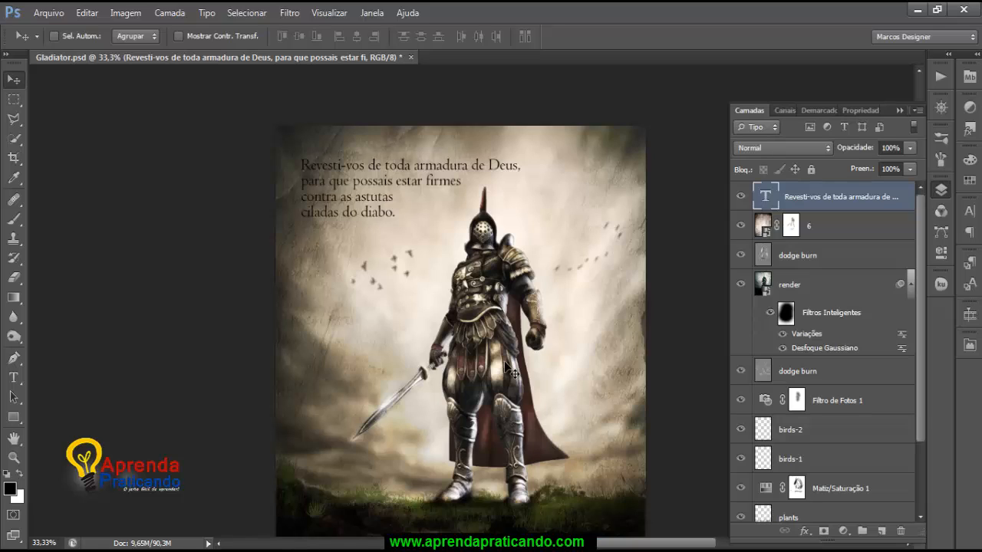
Step: Create an empty layer between layer 6 and the verse text and name it "text light"
key(alt+bracketleft)
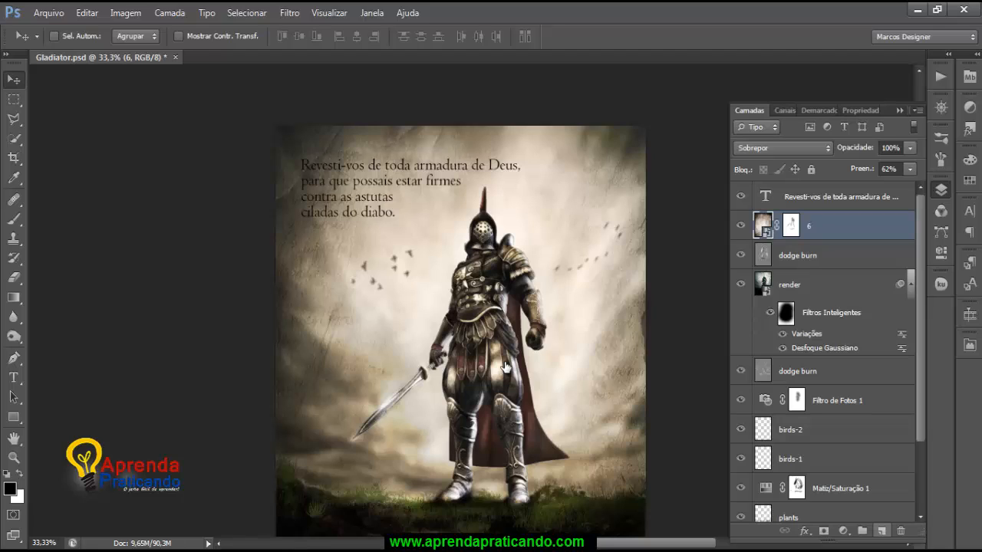
key(ctrl+shift+alt+n)
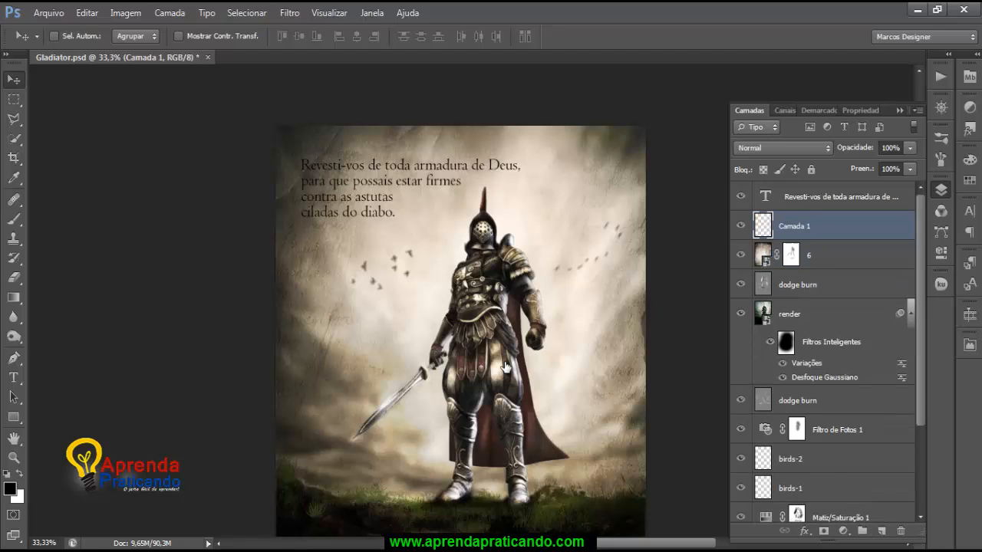
double_click(794, 226)
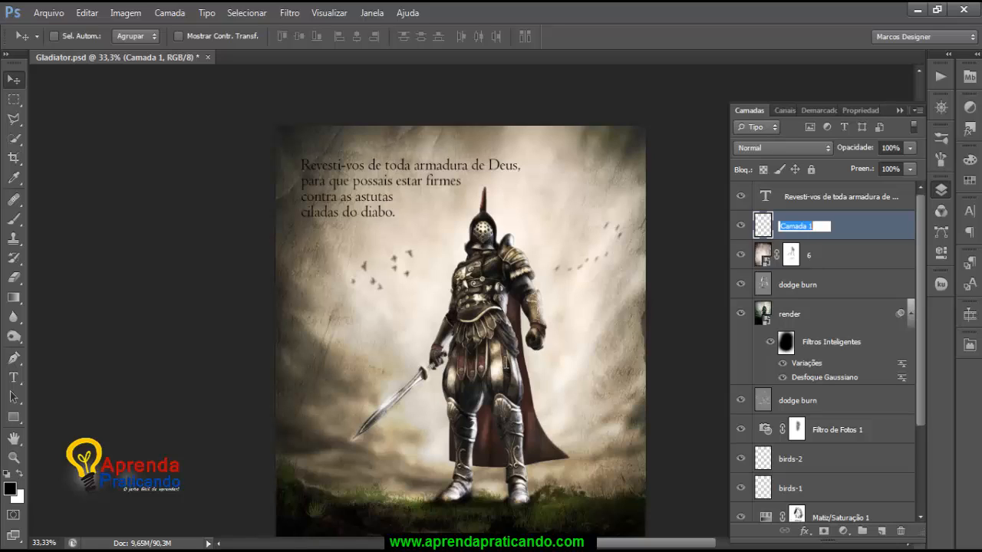
text(text light)
key(Return)
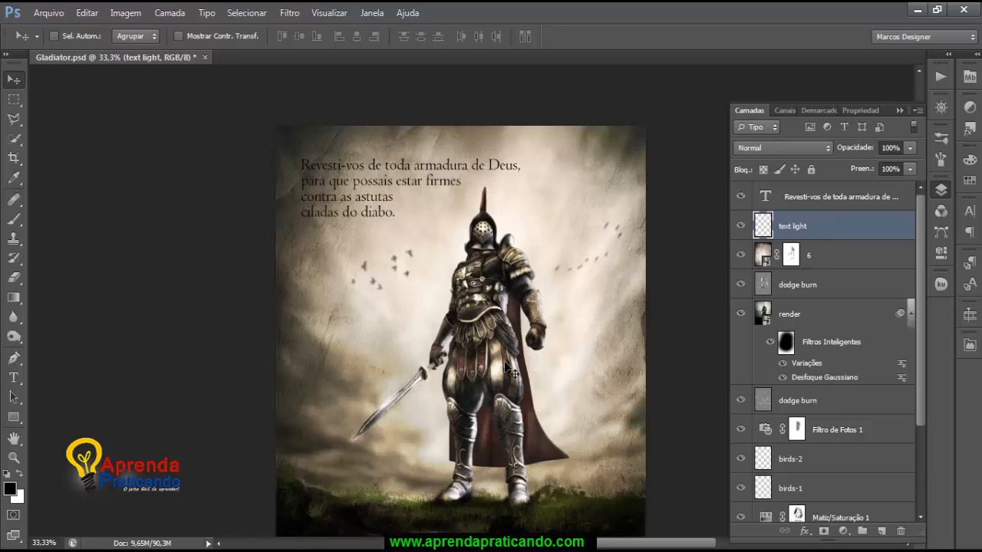
Step: Paint a light patch behind the verse with a 150 px textured brush, lowering its opacity to 25%, and set the layer's fill to 66%
click(14, 220)
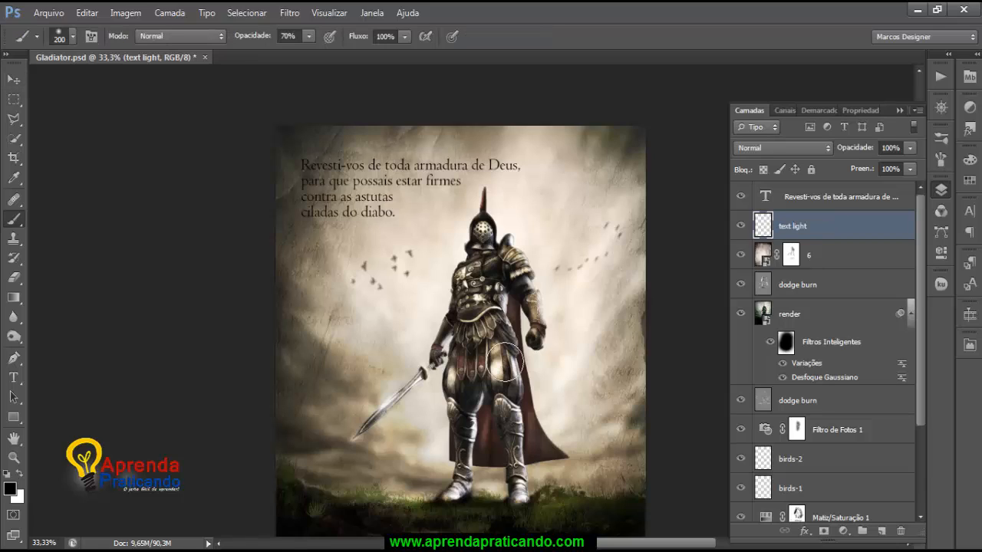
click(73, 36)
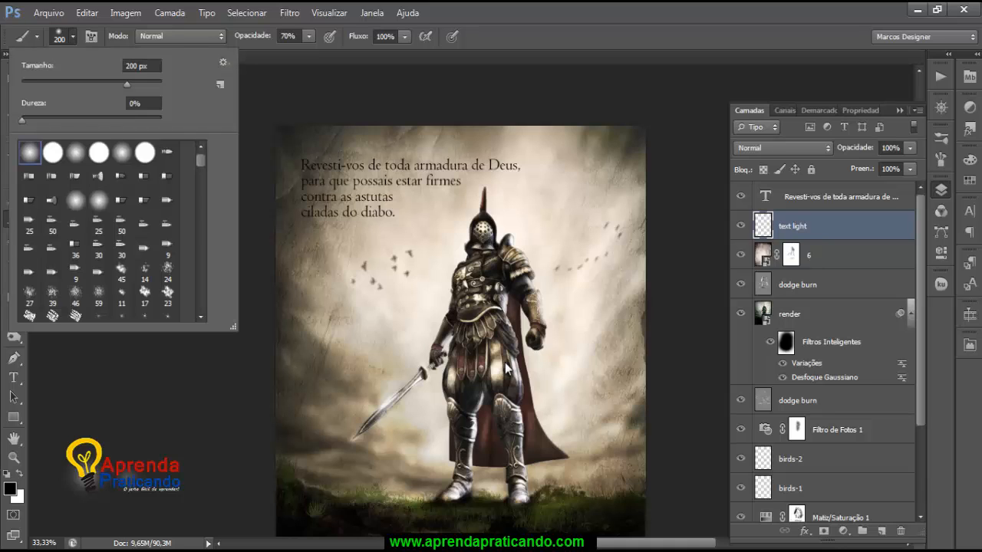
scroll(112, 230, down, 5)
scroll(506, 368, down, 5)
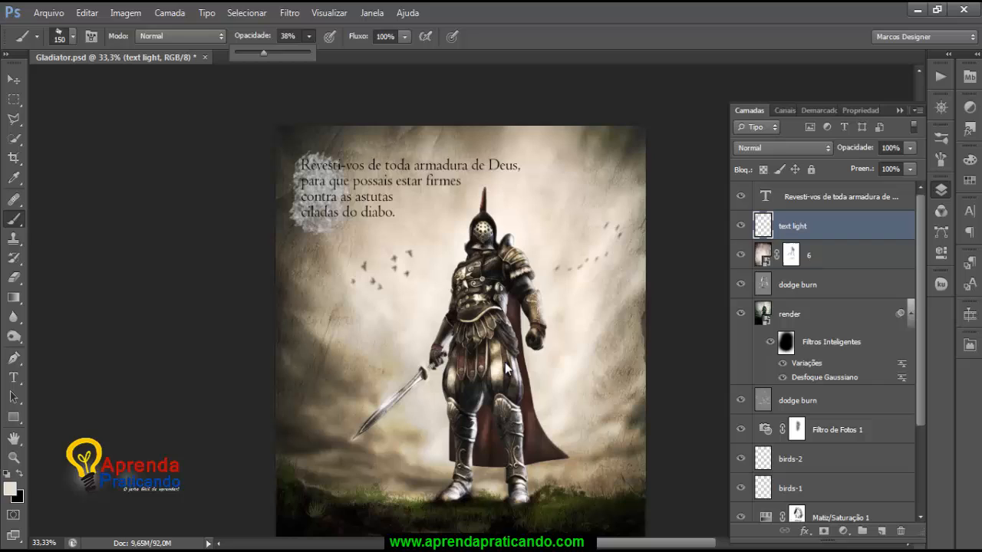
key(2)
key(5)
mouse_move(324, 163)
mouse_down()
mouse_move(308, 184)
mouse_move(323, 207)
mouse_move(353, 183)
mouse_up()
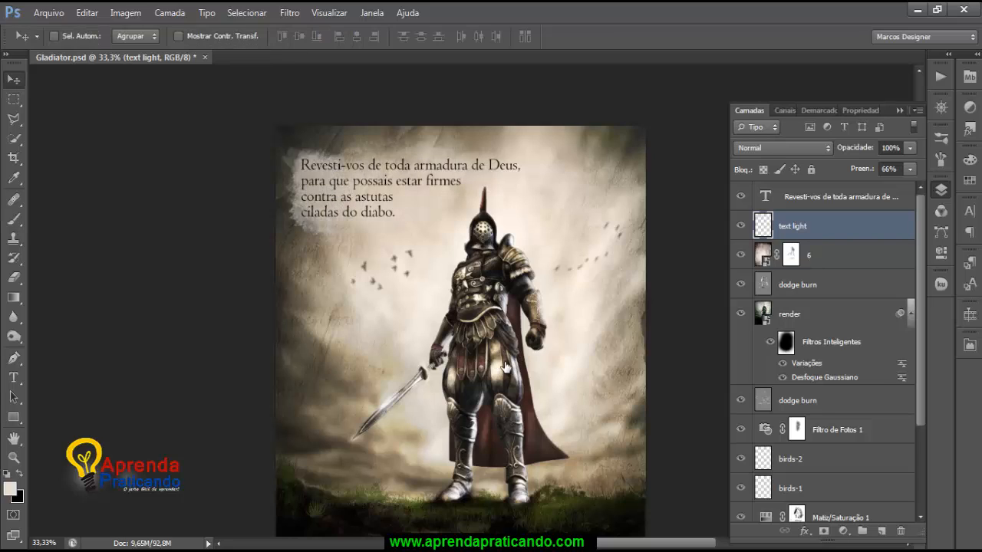
Step: Duplicate the verse text below the original and replace the copy's wording with "Efésios 6:11"
key(alt+bracketright)
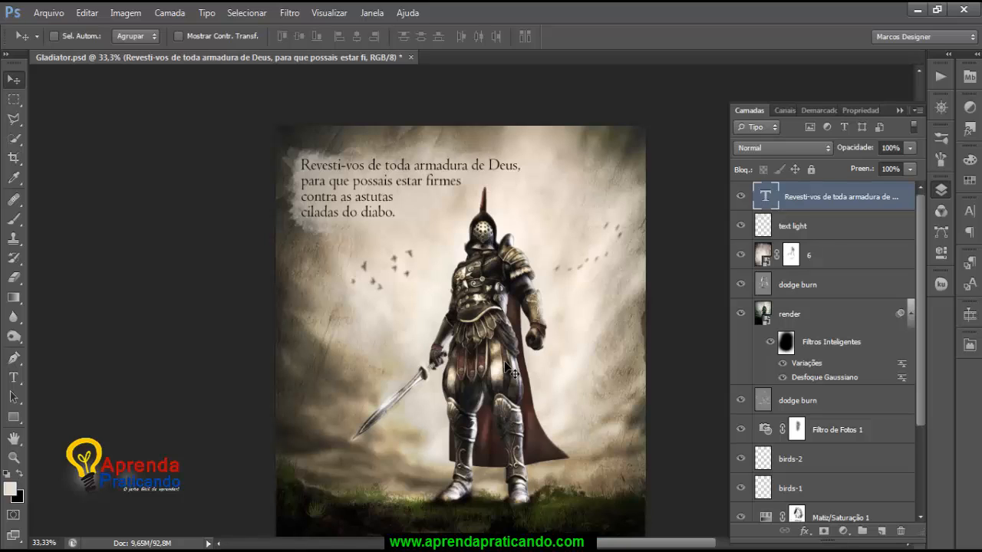
drag(381, 218, 384, 300)
key(t)
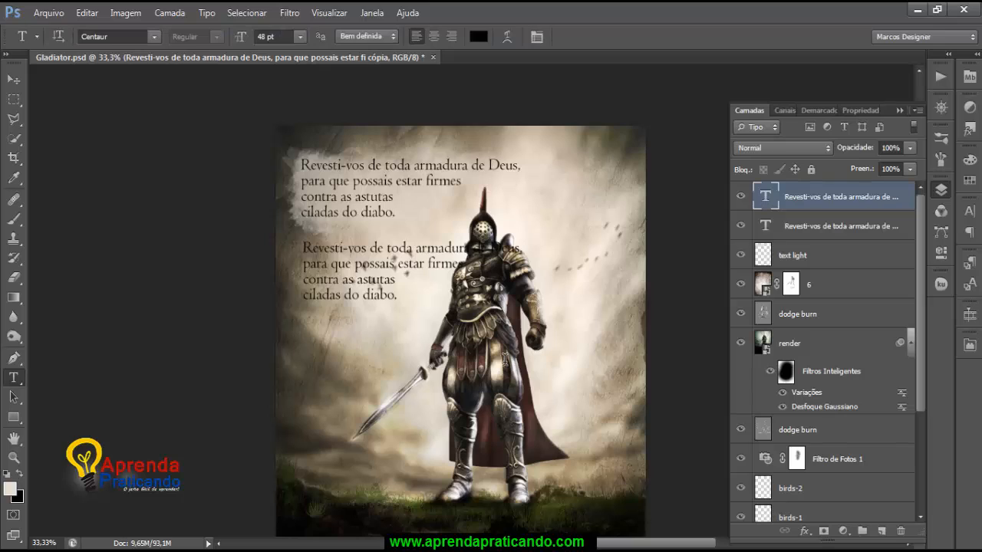
key(Return)
text(Efésios 6:11)
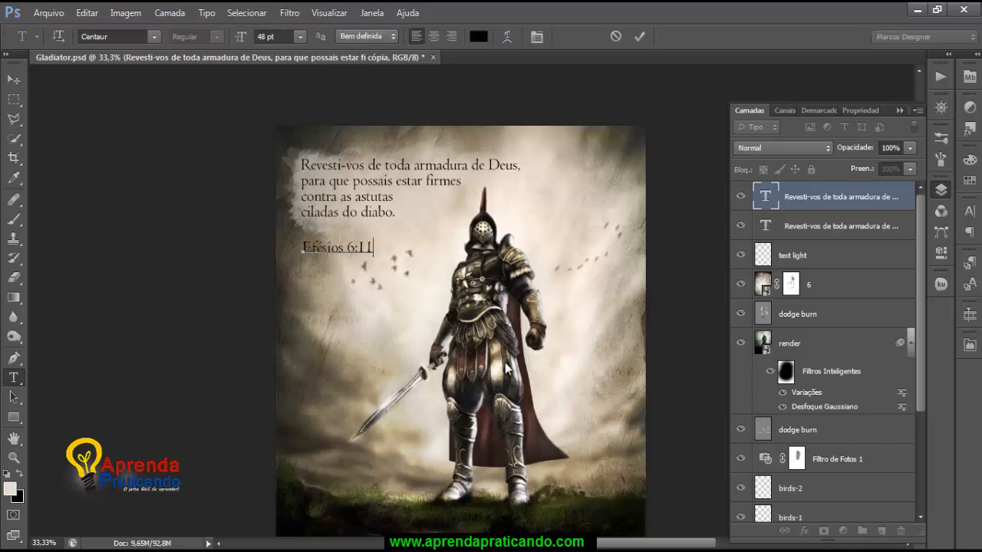
key(ctrl+Return)
Step: Move the "Efésios 6:11" text just beneath the end of the verse and scale it down slightly
key(v)
drag(353, 247, 378, 243)
key(ctrl+t)
key(Return)
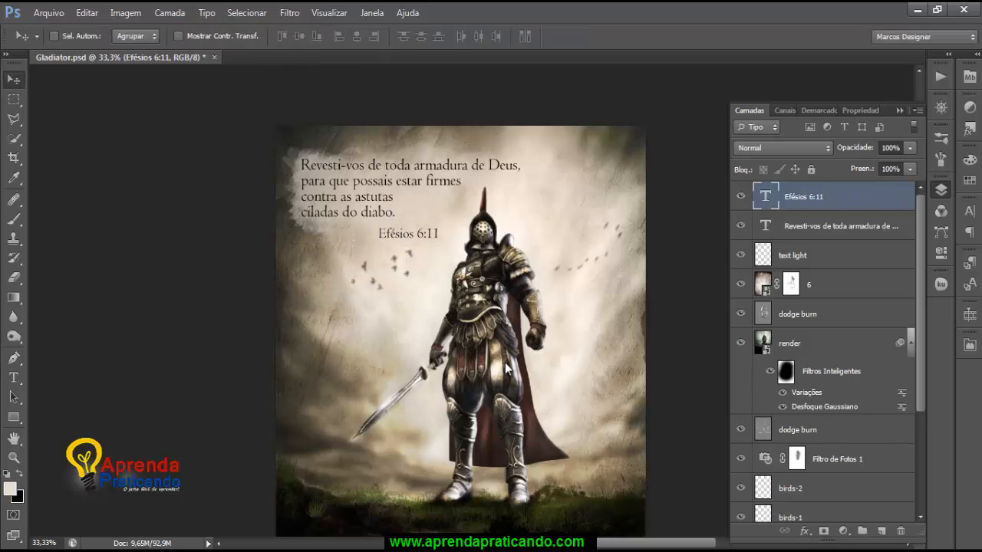
Step: Apply a Bevel & Emboss effect with its default settings to the verse text layer
key(alt+bracketleft)
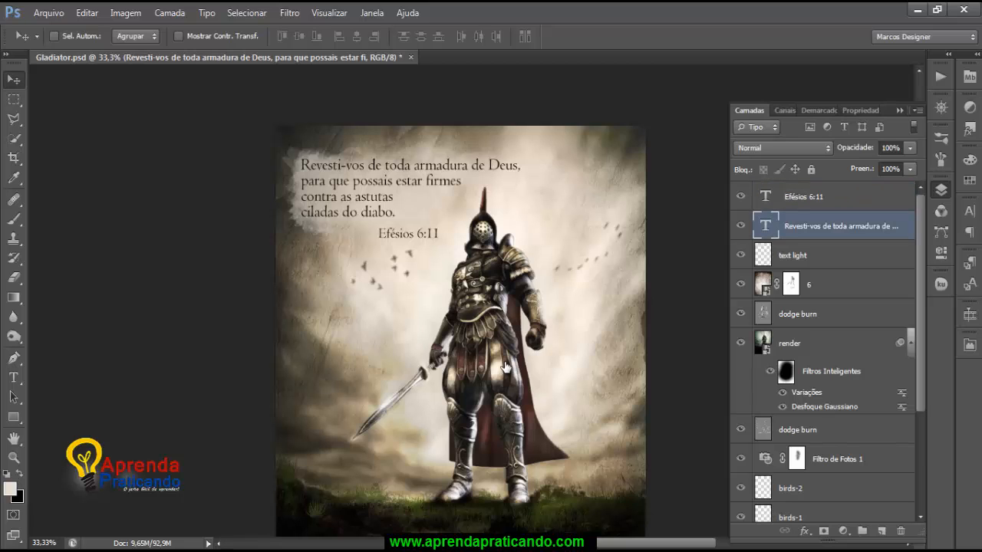
click(805, 530)
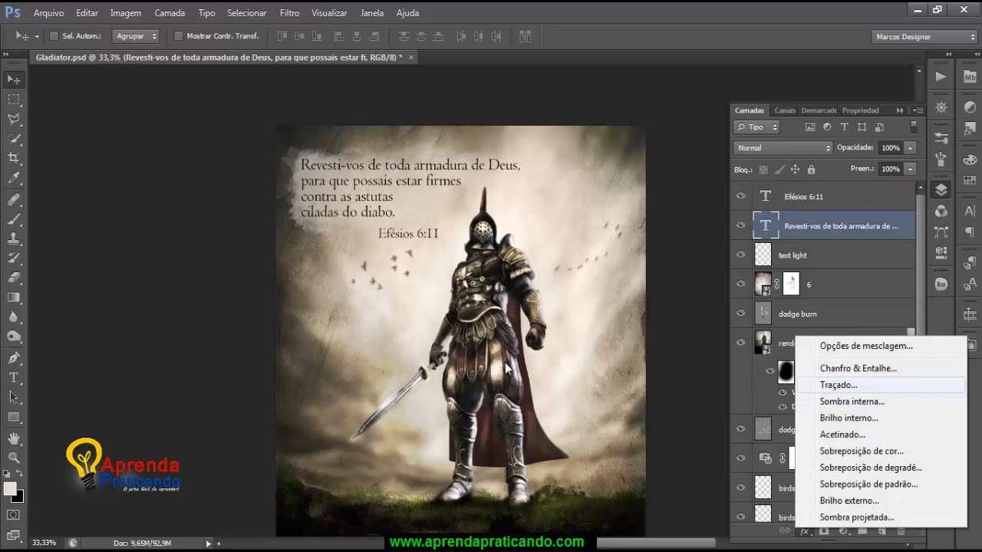
key(Up)
key(Return)
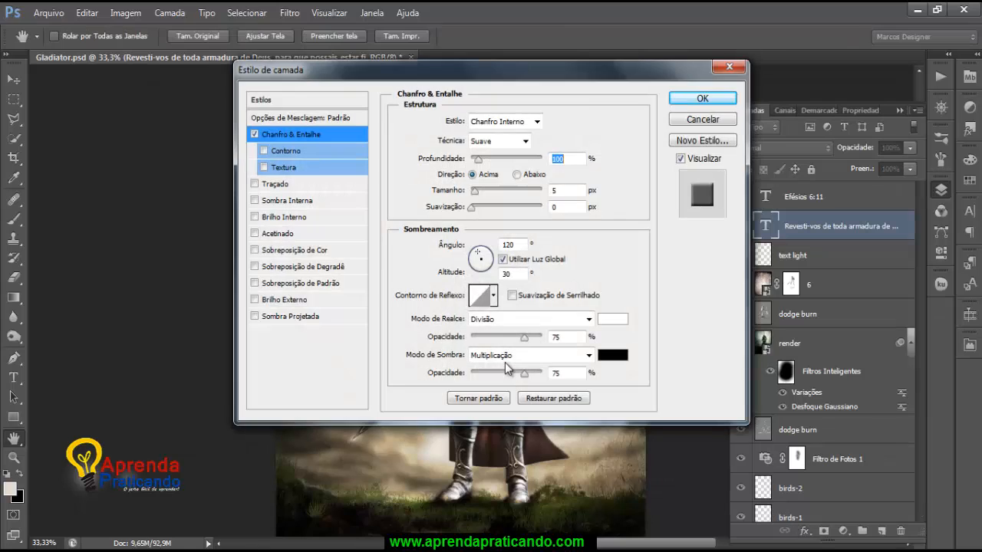
mouse_move(491, 70)
mouse_down()
mouse_move(394, 287)
mouse_move(352, 244)
mouse_up()
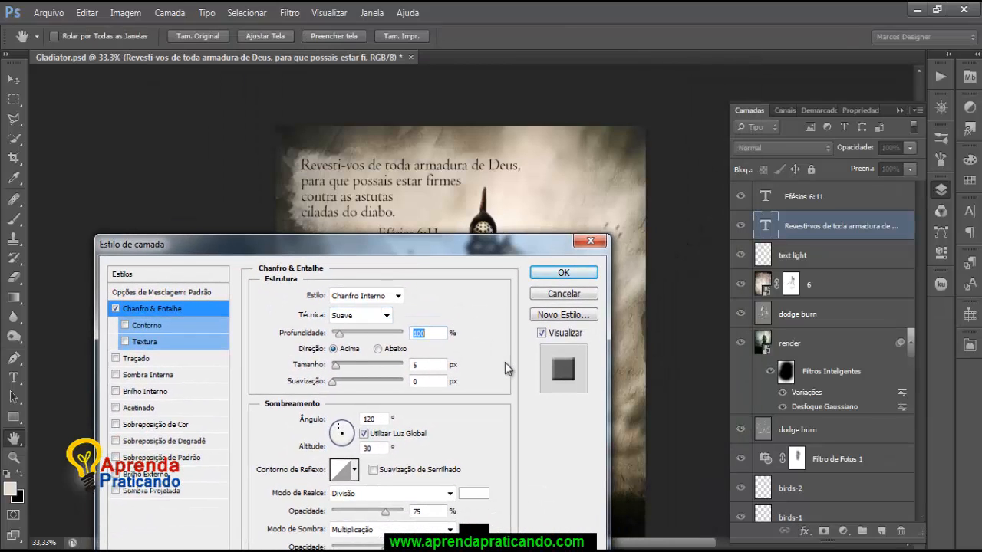
key(Return)
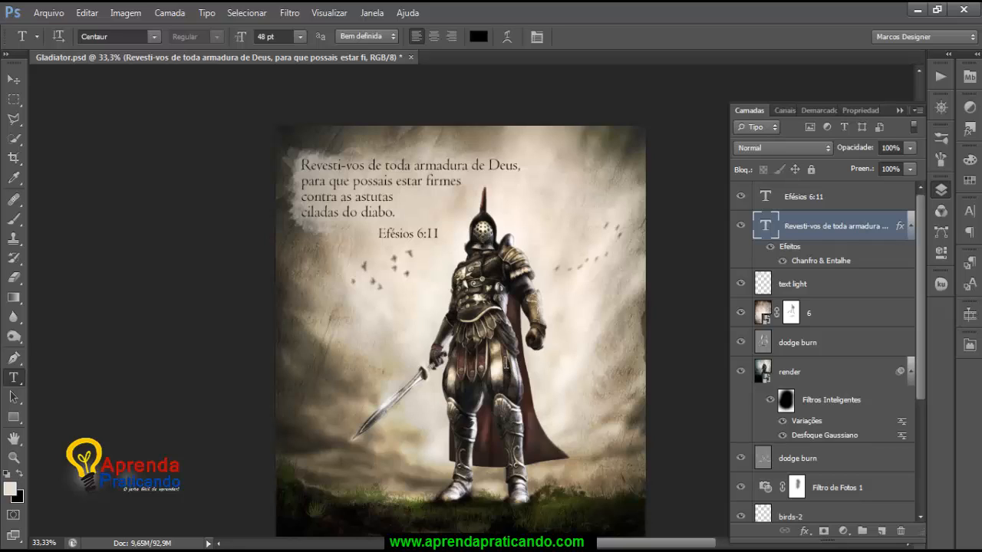
Step: Set the verse text's font size to 50 pt
double_click(263, 36)
text(50)
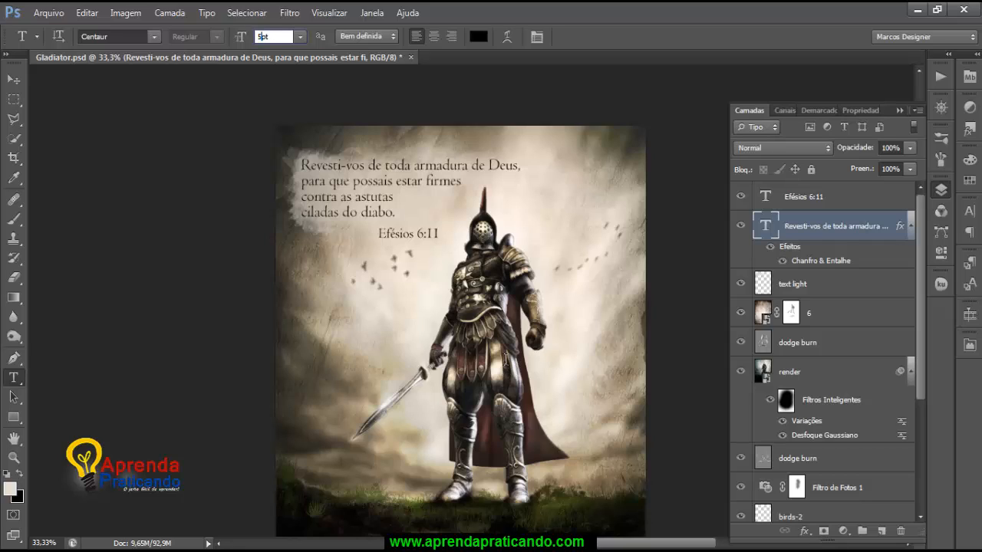
key(Return)
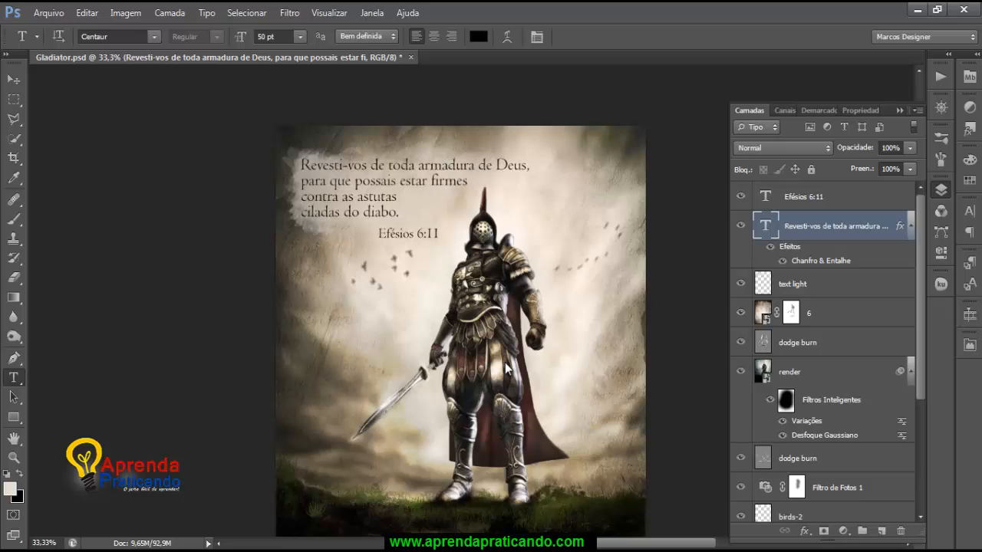
key(v)
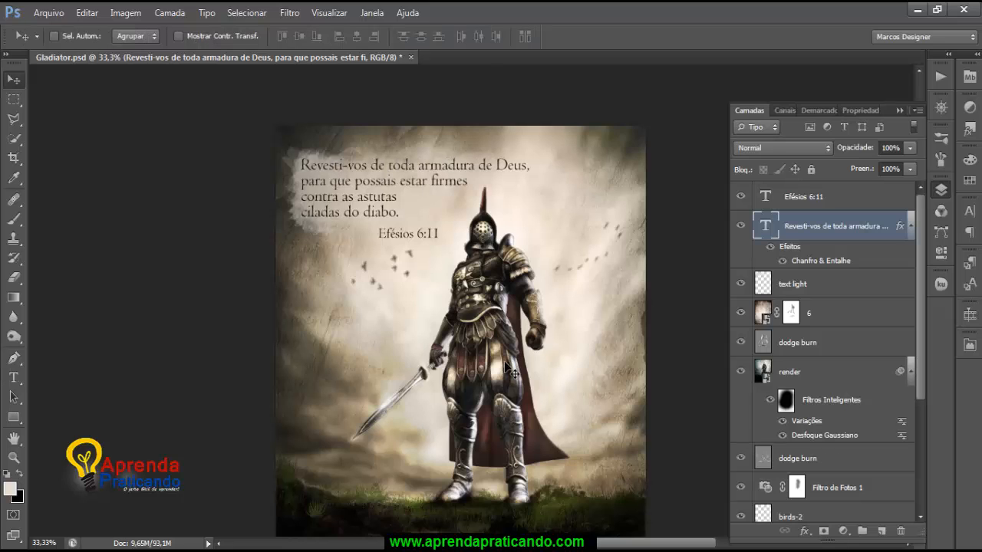
Step: Add a drop shadow to the verse text with a size of 3 px and a distance of 3 px
key(ctrl+plus)
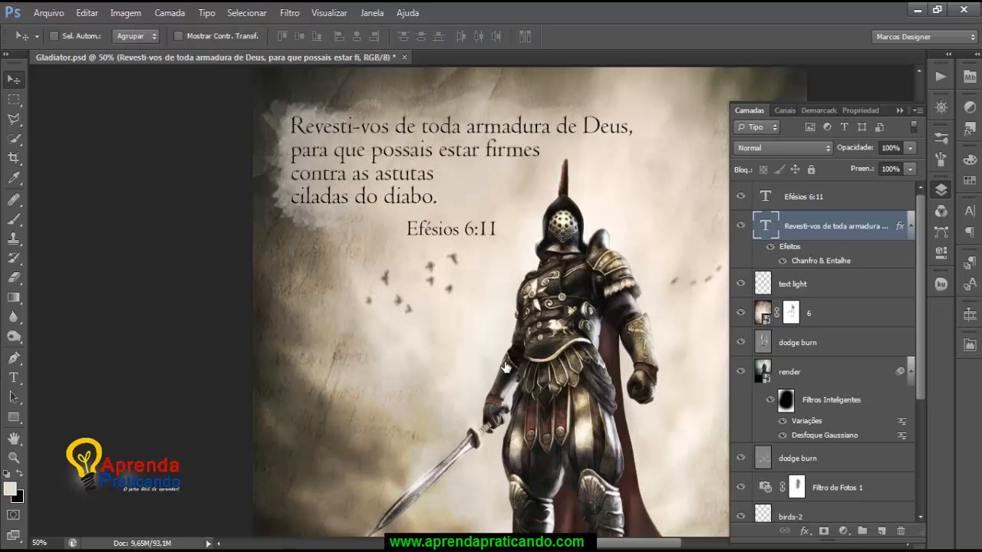
click(803, 531)
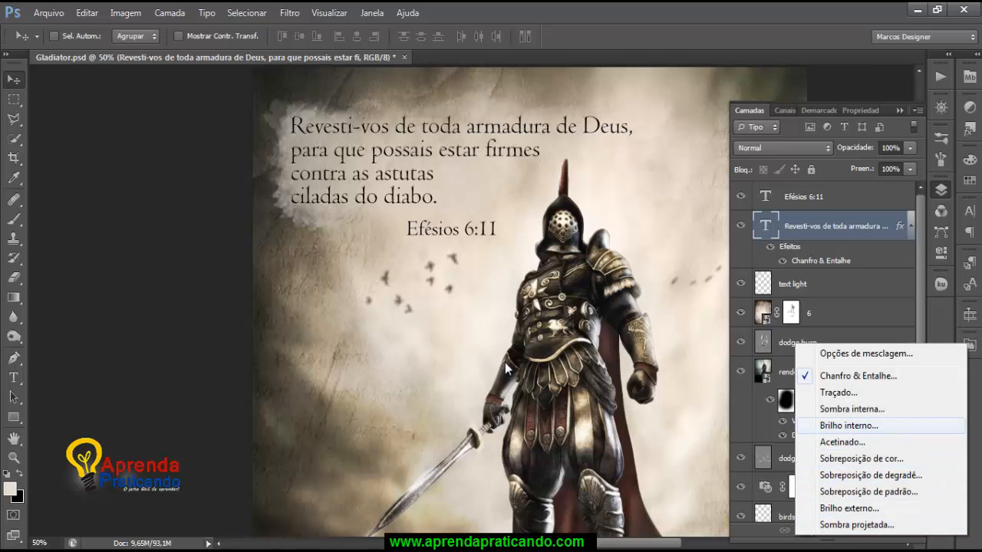
key(Down)
key(Down)
key(Down)
key(Down)
key(Down)
key(Down)
key(Return)
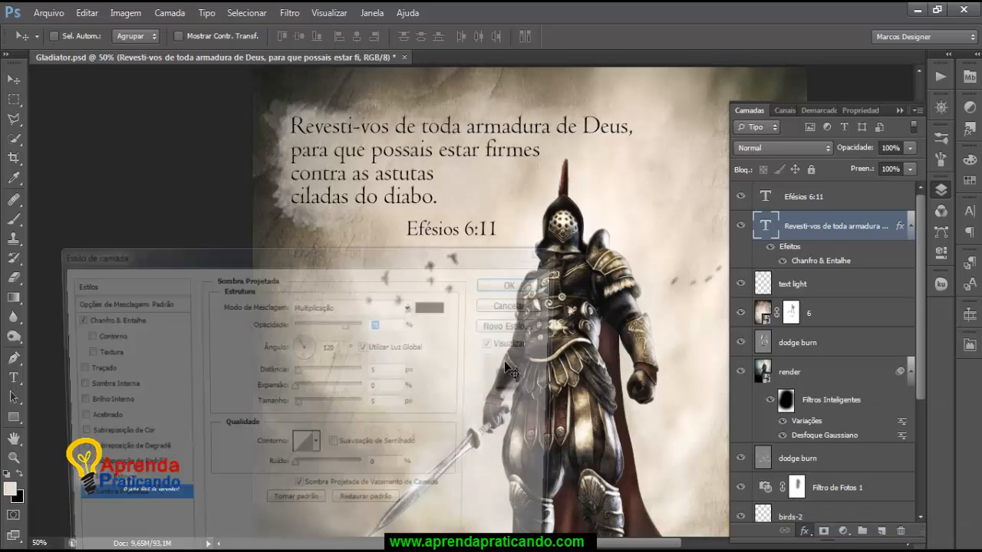
key(Tab)
key(Tab)
key(Tab)
key(Tab)
text(3)
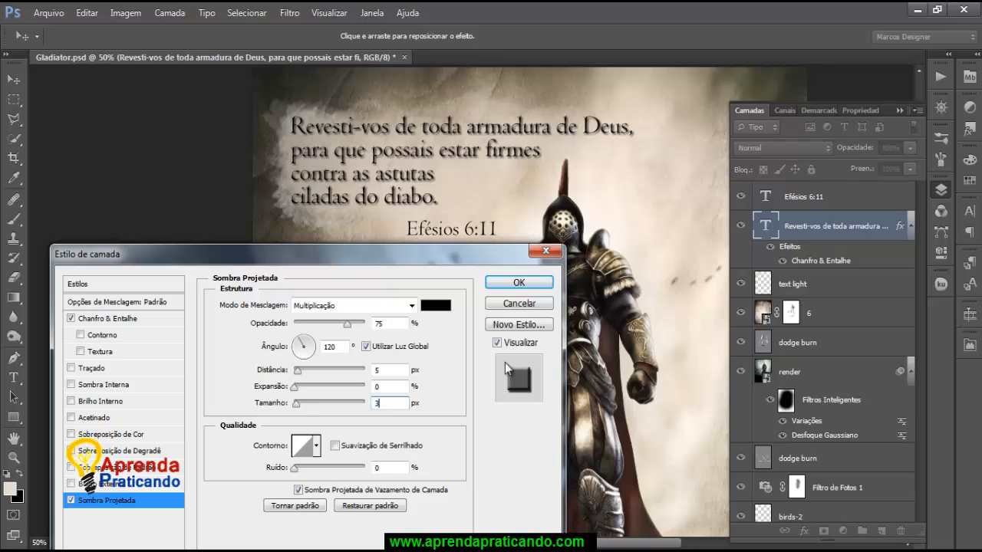
key(shift+Tab)
key(shift+Tab)
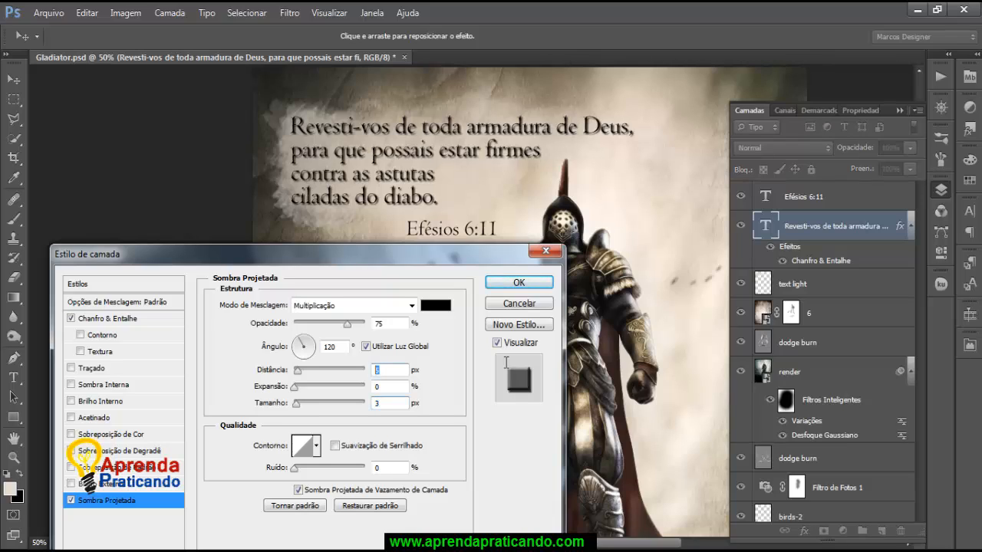
text(3)
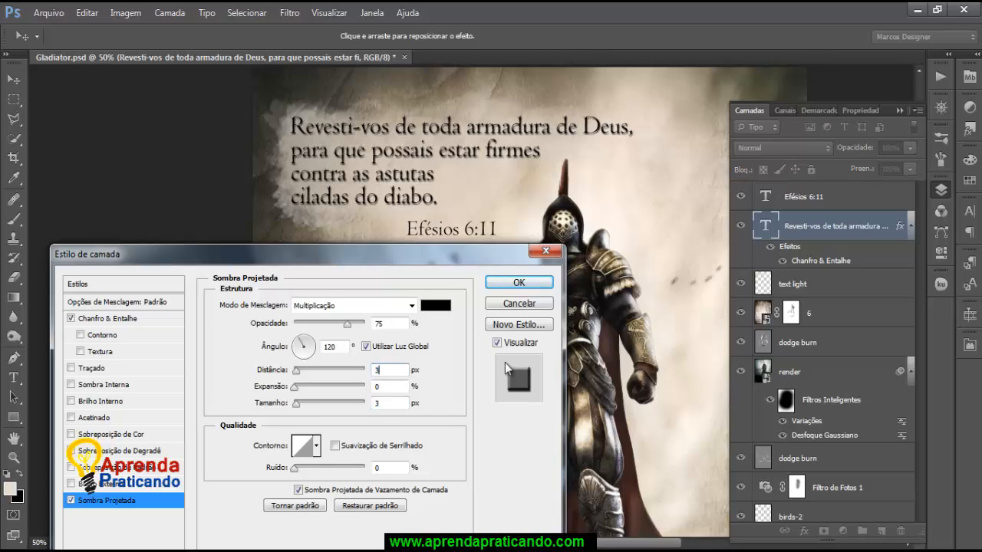
Step: Lower the opacity of the verse's drop shadow to about 42% and apply the layer style
key(shift+Tab)
key(shift+Tab)
key(shift+Down)
key(shift+Down)
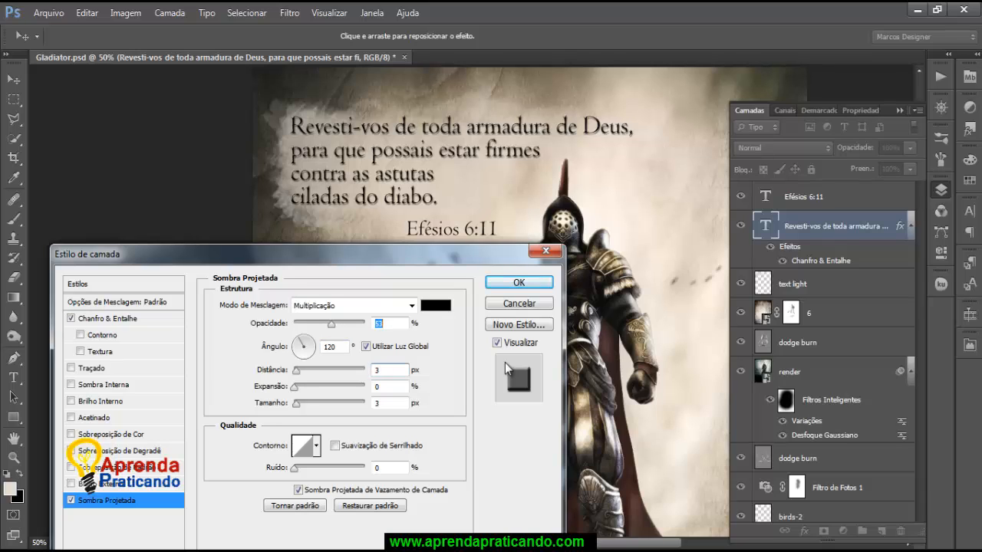
key(Down)
key(Down)
key(Down)
key(Down)
key(Down)
key(Down)
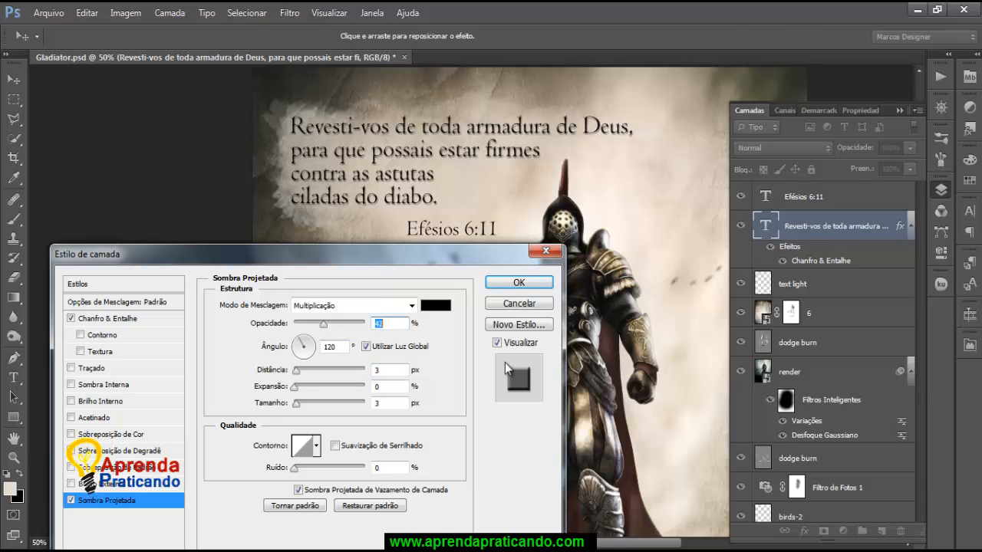
key(Return)
key(ctrl+minus)
key(ctrl+minus)
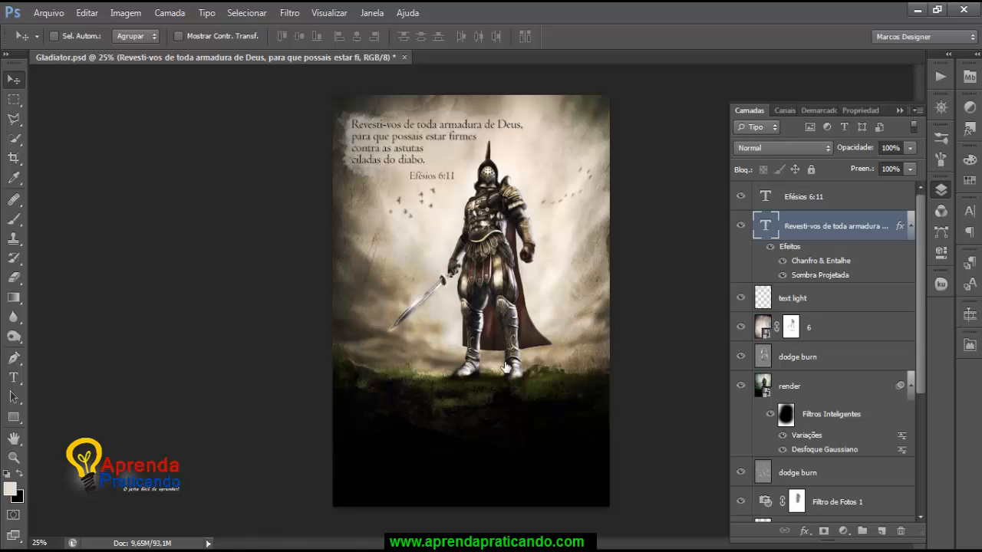
Step: Create an empty layer above the verse text and name it "shadow"
key(ctrl+shift+alt+n)
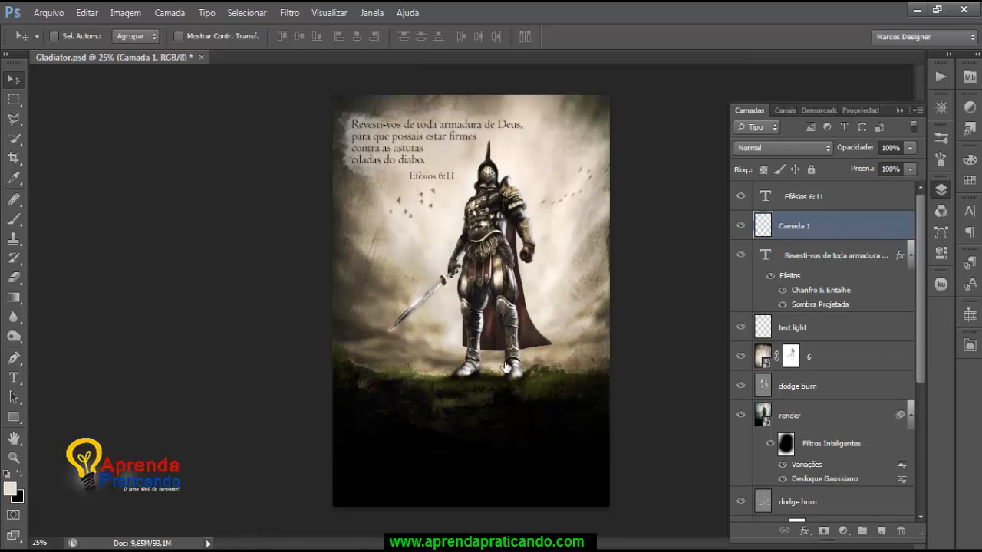
double_click(794, 226)
text(shadow)
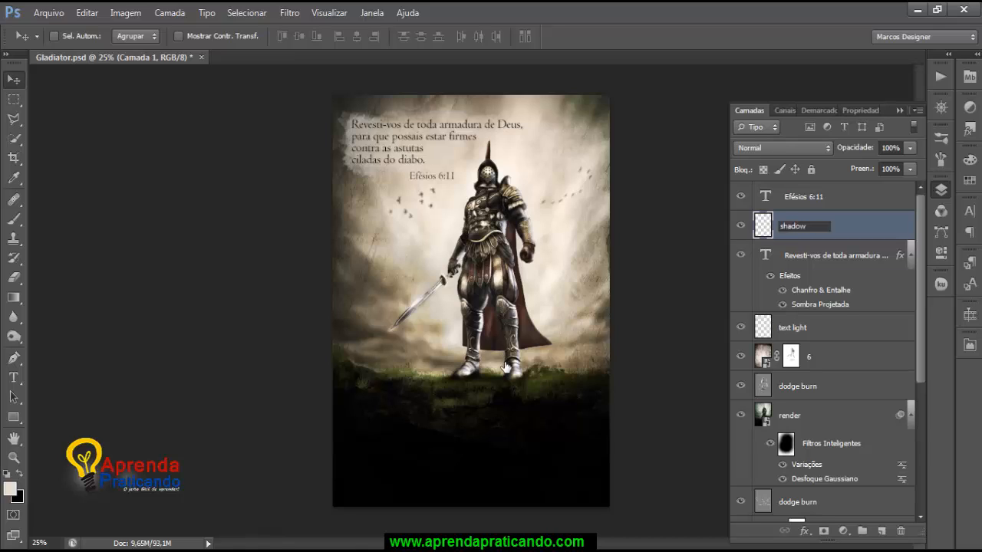
key(Return)
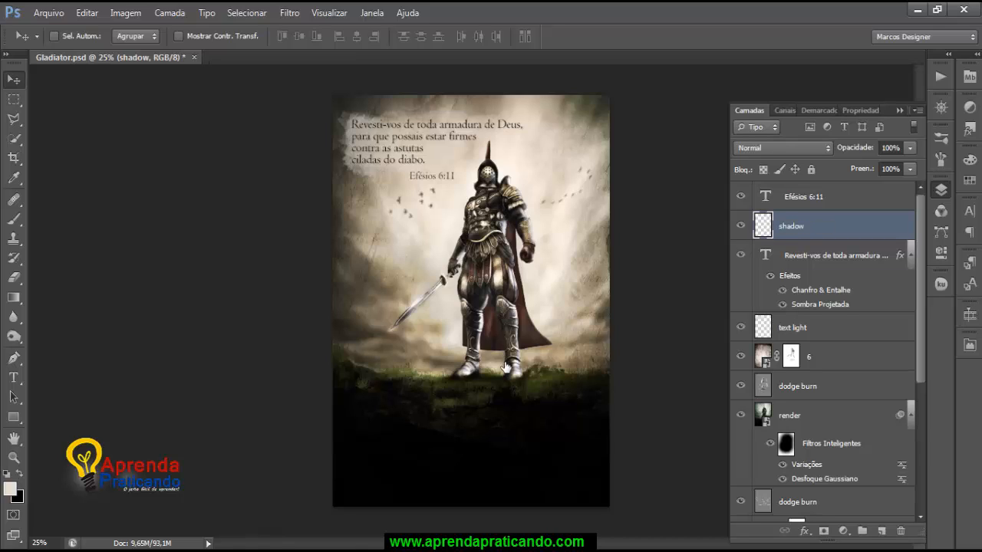
Step: Darken the image's edges on the "shadow" layer with a black soft round brush of 600 px, 0% hardness and 25% opacity
key(x)
key(b)
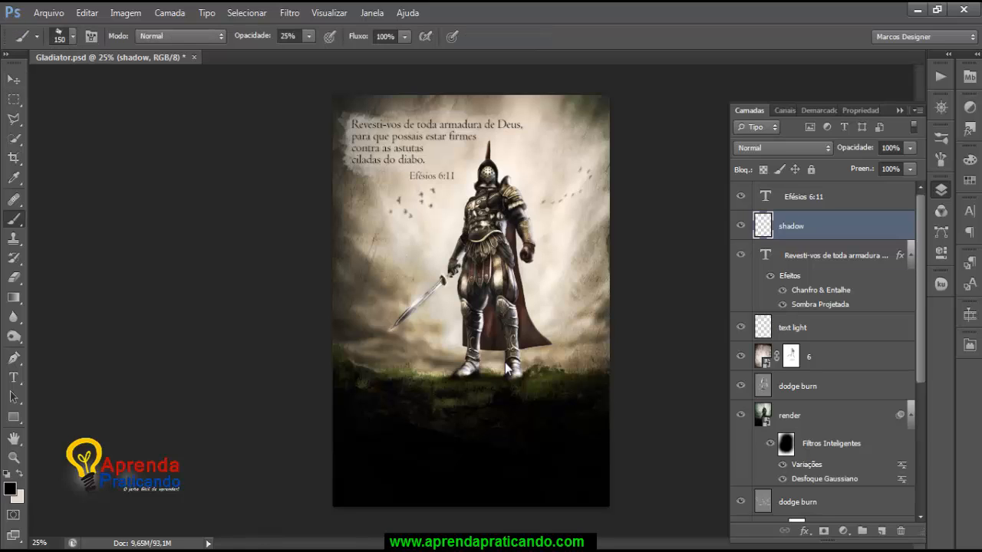
click(73, 36)
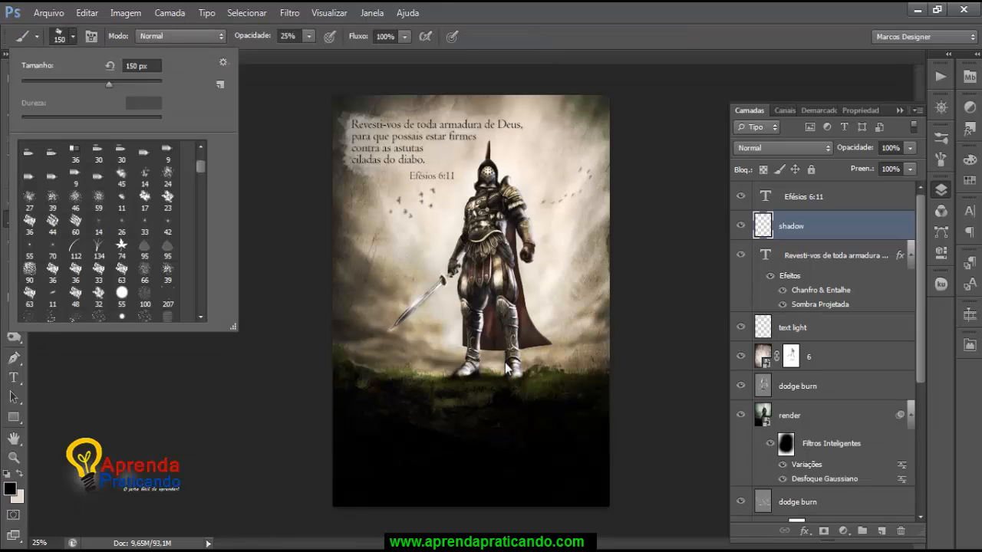
scroll(112, 230, up, 3)
click(29, 152)
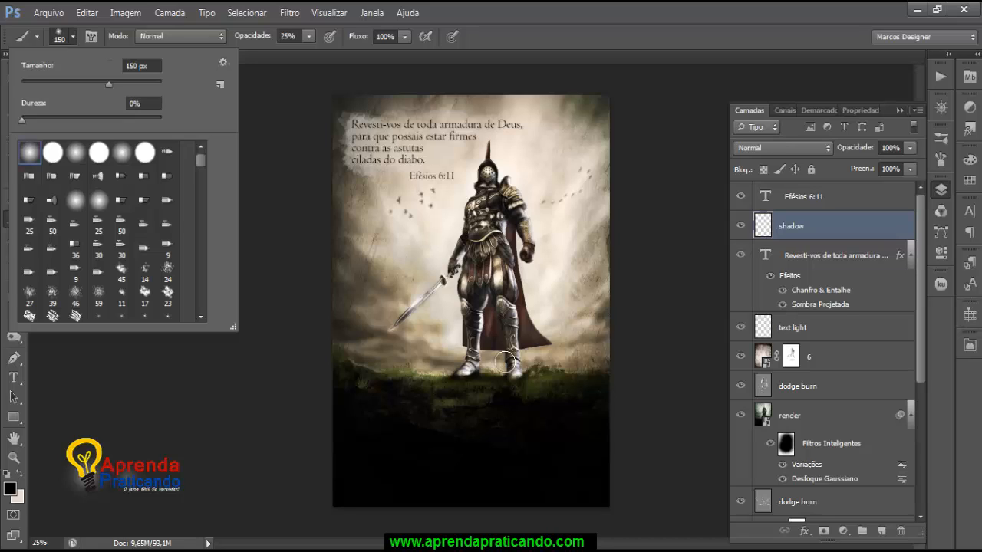
key(Return)
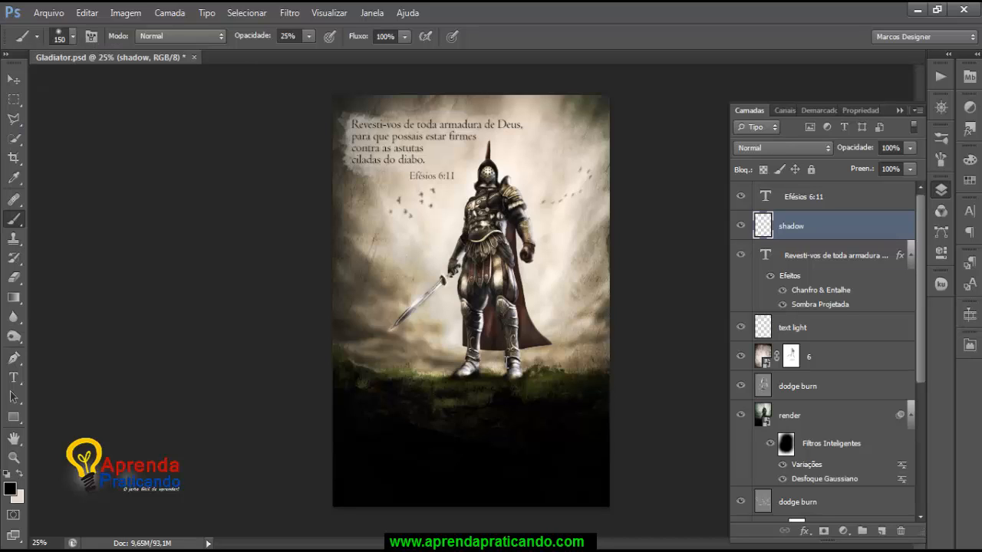
key(bracketright)
key(bracketright)
key(bracketright)
key(bracketright)
key(bracketright)
key(bracketright)
key(bracketright)
key(bracketright)
key(bracketright)
key(bracketright)
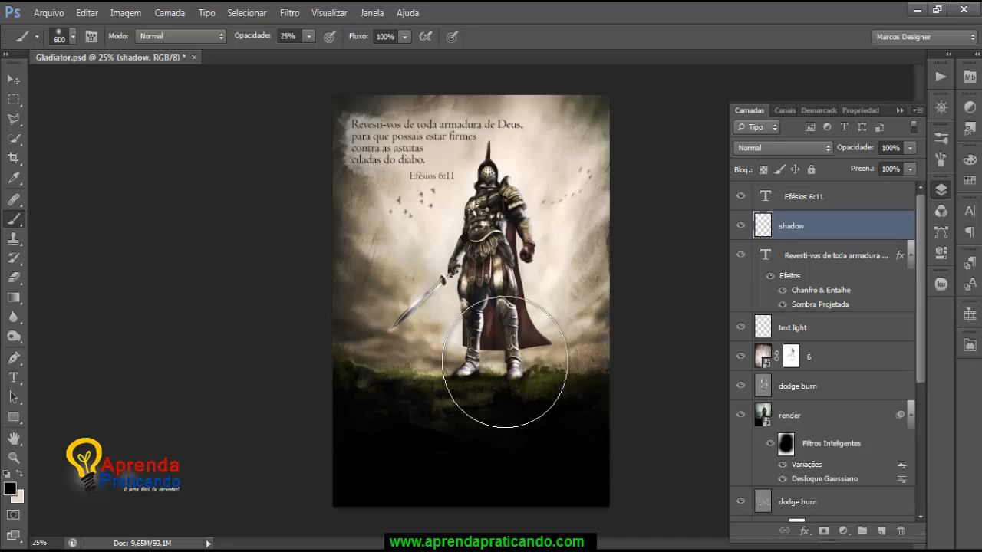
click(505, 362)
key(v)
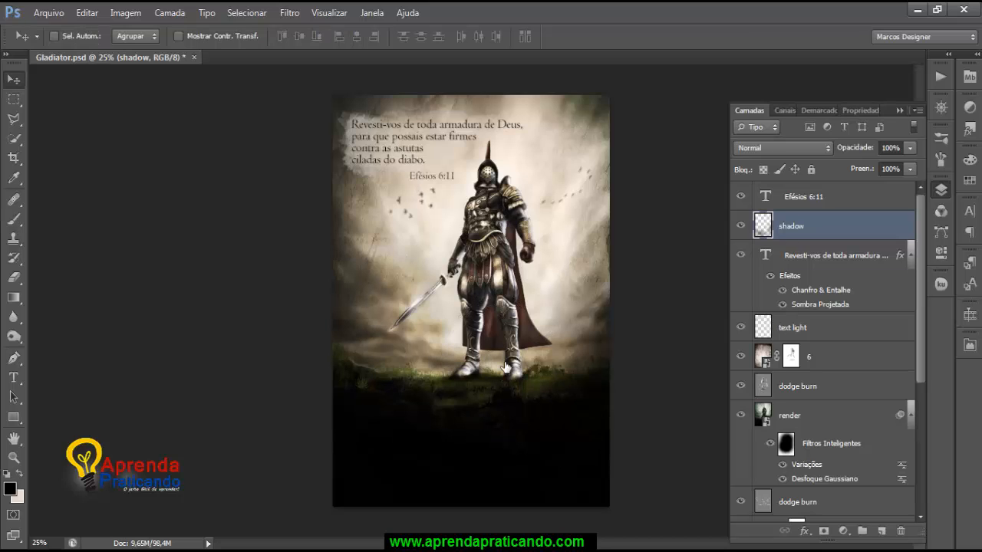
Step: Hide the interface panels and review the whole gladiator composition with its verse
key(ctrl+minus)
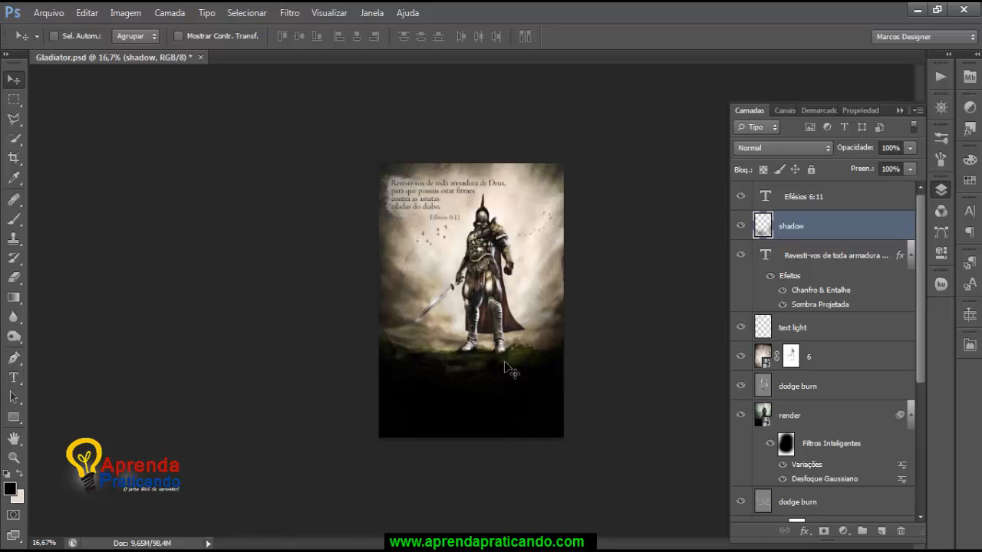
key(ctrl+plus)
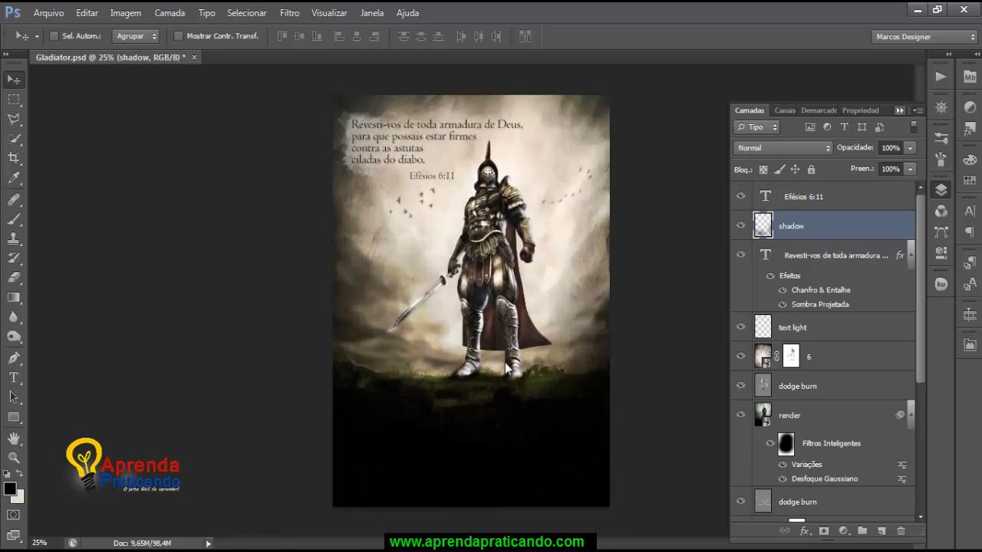
key(Tab)
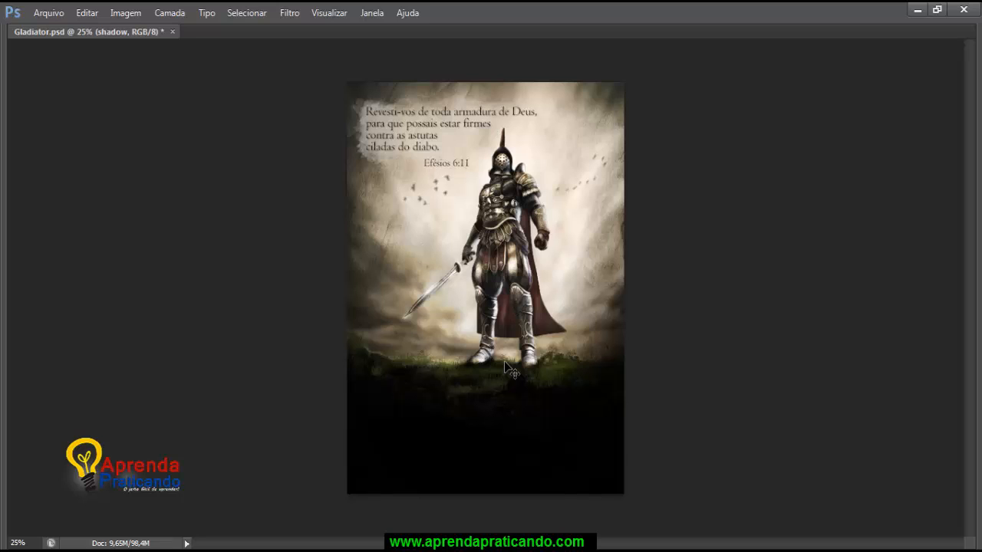
key(ctrl+plus)
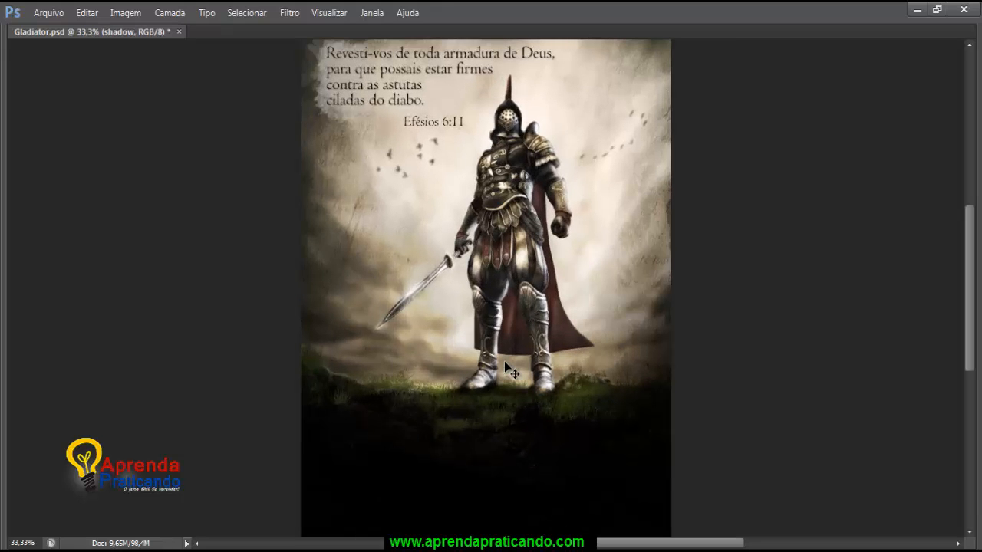
mouse_move(503, 361)
mouse_down()
mouse_move(504, 410)
mouse_move(503, 360)
mouse_up()
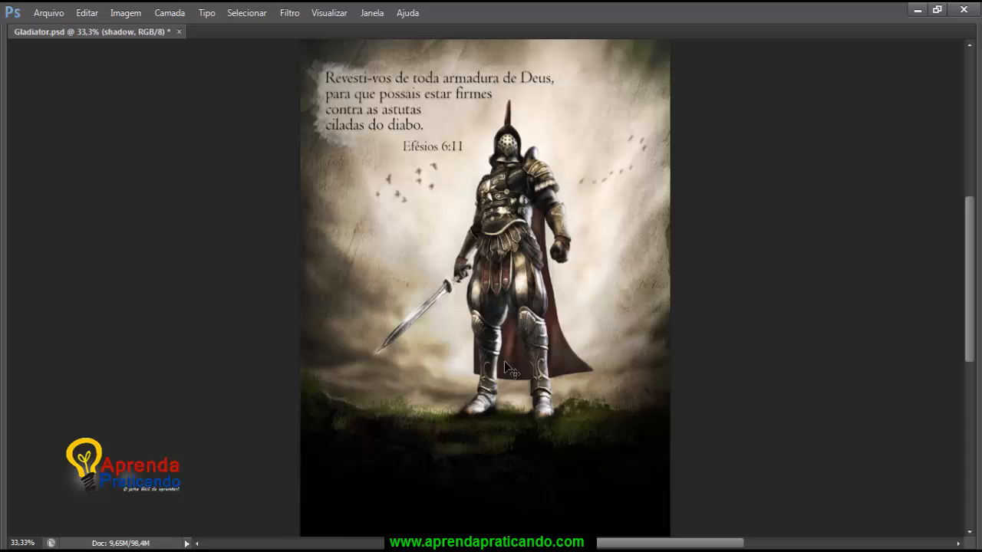
Step: Save a JPEG copy over the existing "combate de fé" file in the "gladiator montagem" folder, using maximum quality 12 and the standard baseline format
key(alt)
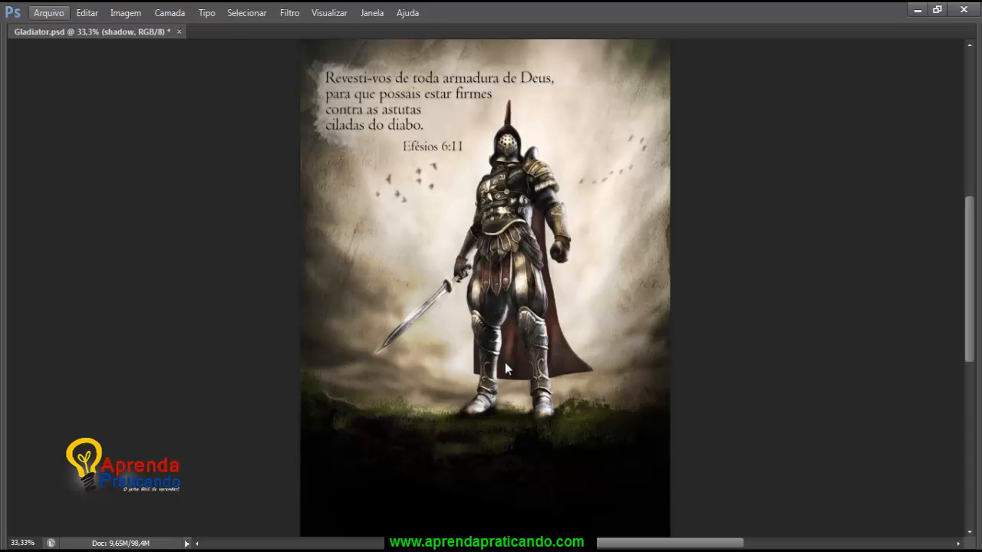
key(Down)
key(Down)
key(Down)
key(Down)
key(Down)
key(Down)
key(Down)
key(Down)
key(Down)
key(Down)
key(Down)
key(Down)
key(Down)
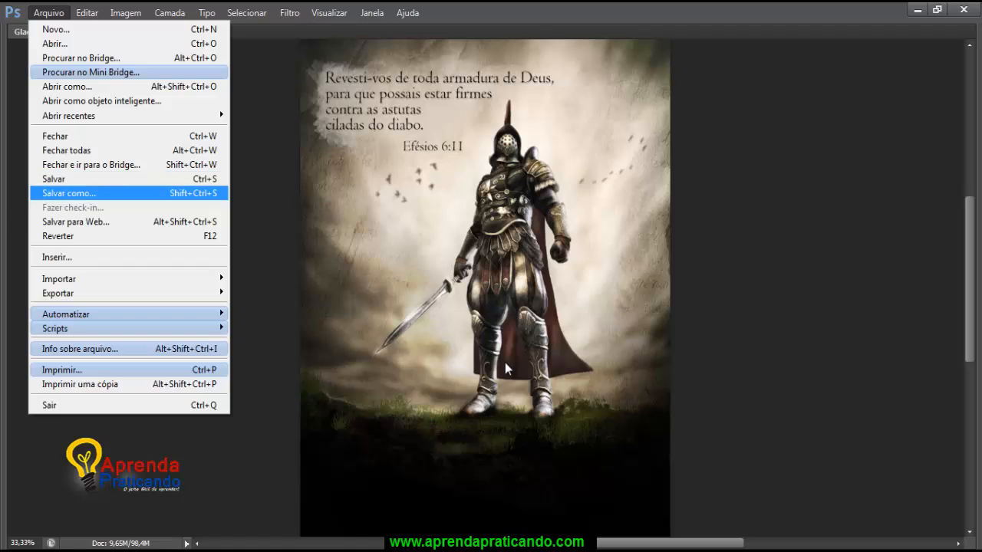
key(Return)
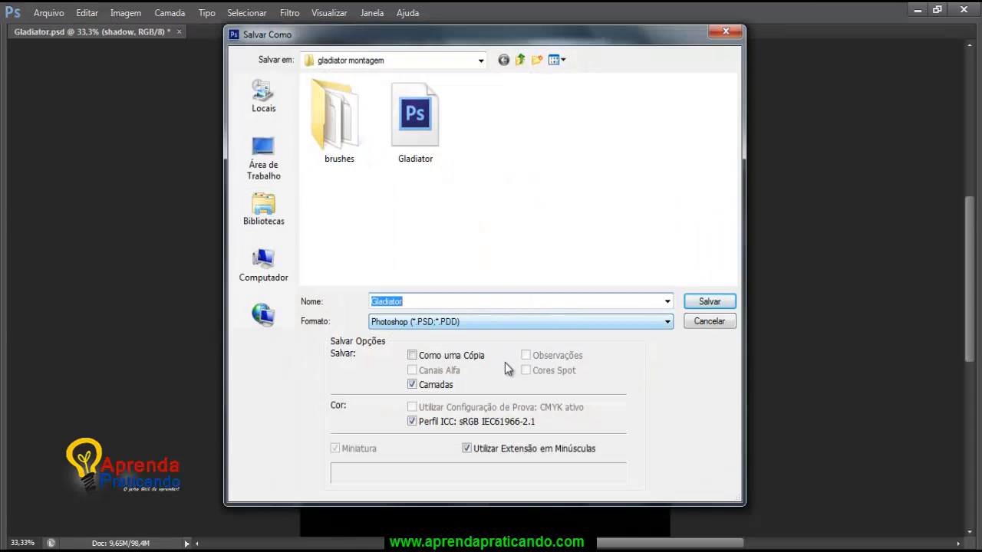
click(506, 322)
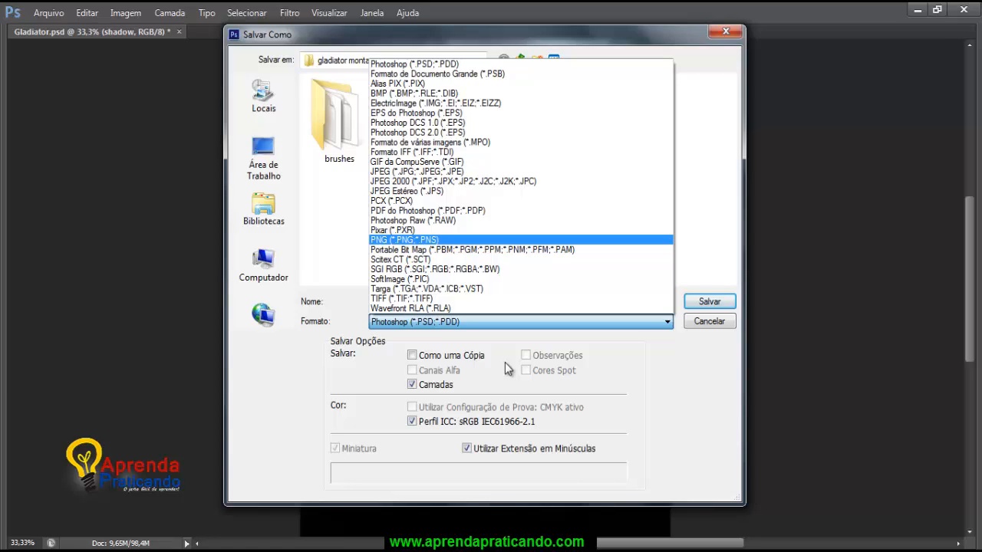
key(j)
key(Return)
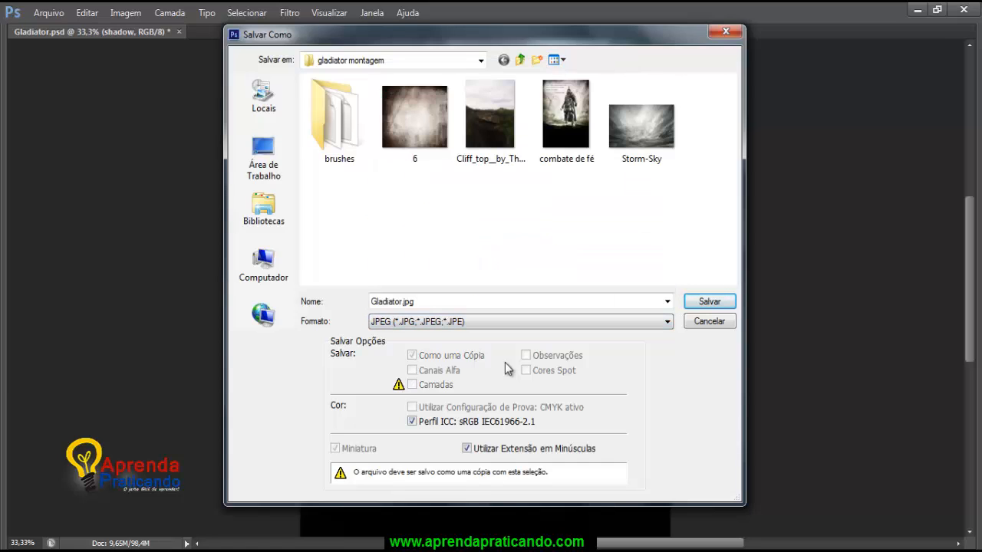
click(566, 121)
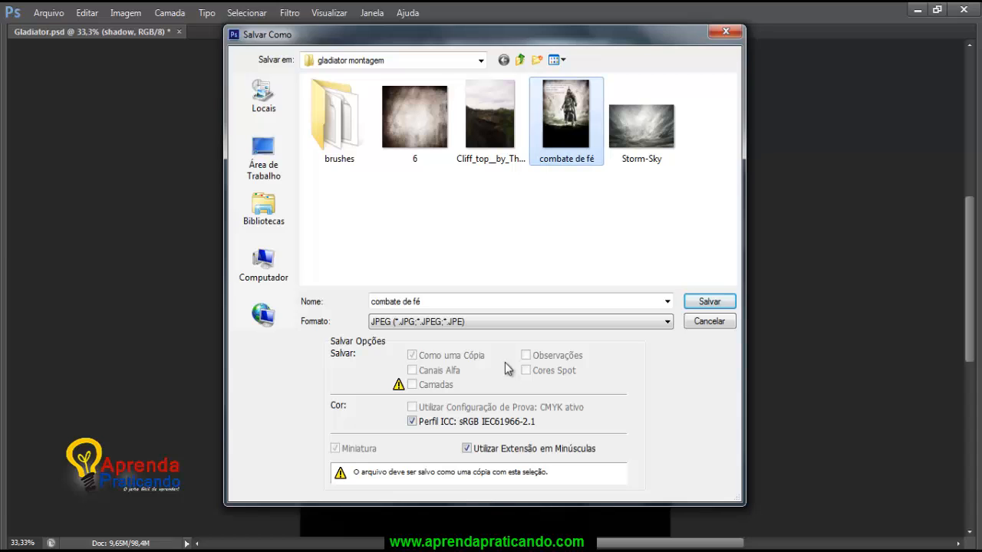
key(Return)
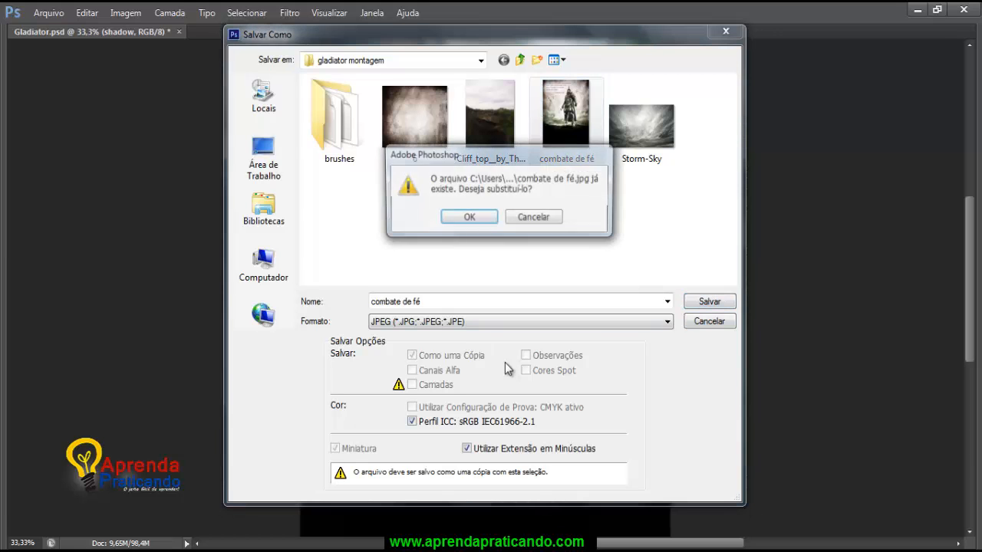
key(Return)
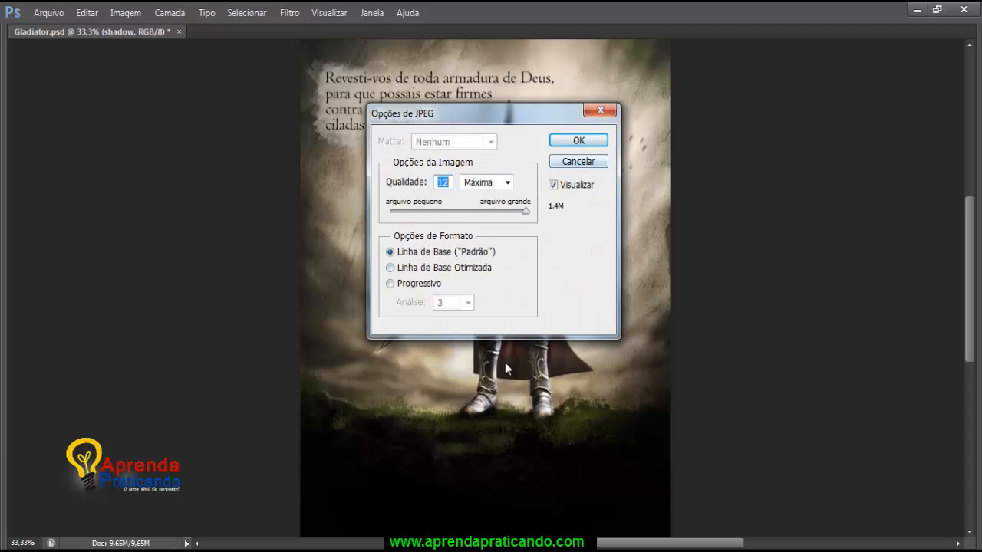
key(Return)
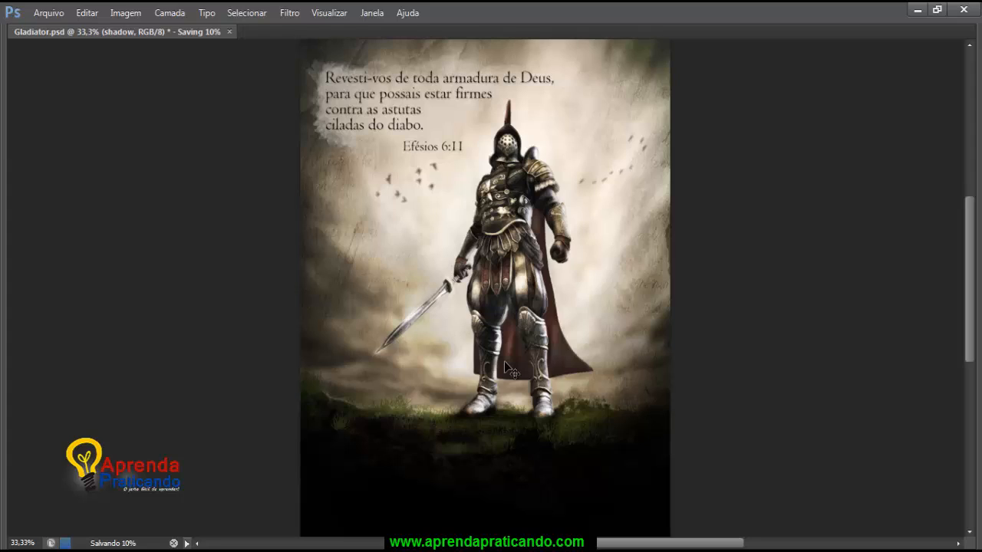